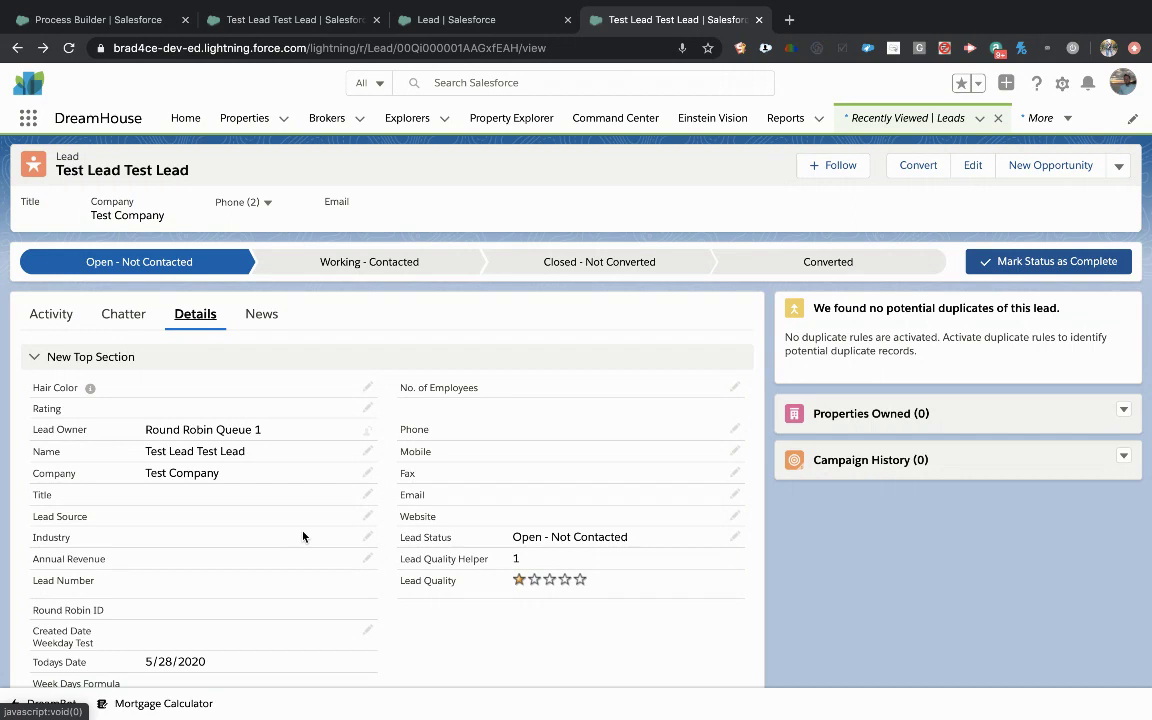
left_click(368, 517)
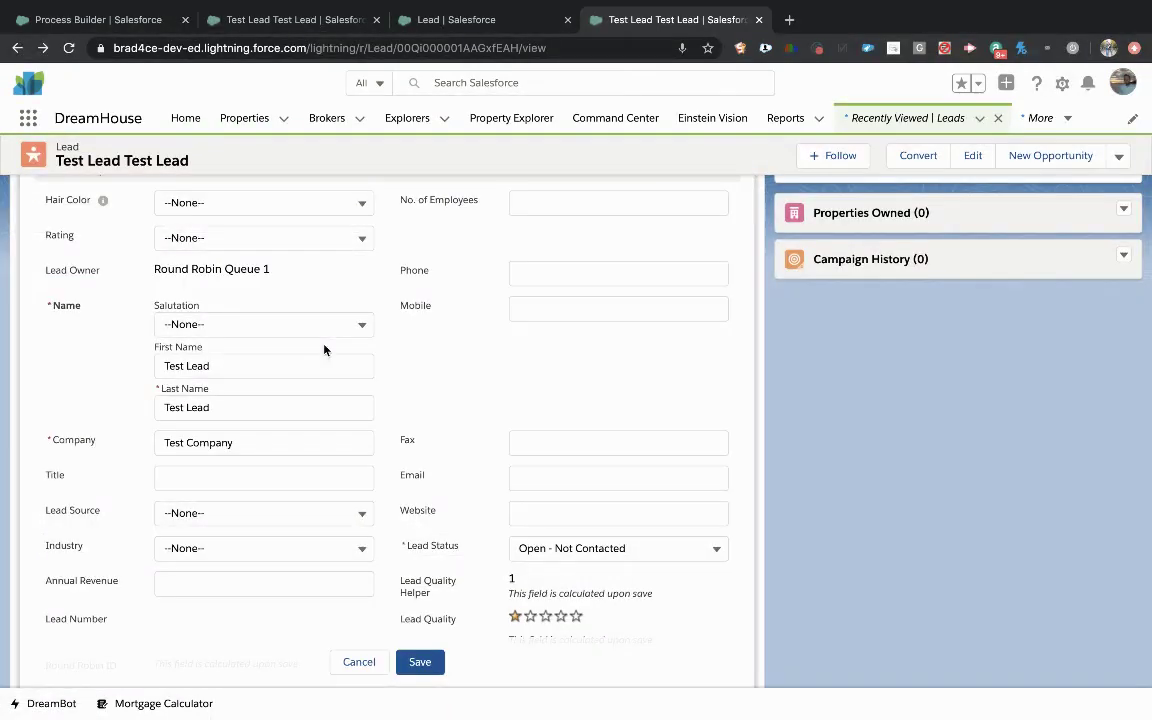
left_click(225, 512)
scroll(262, 620, "down", 1)
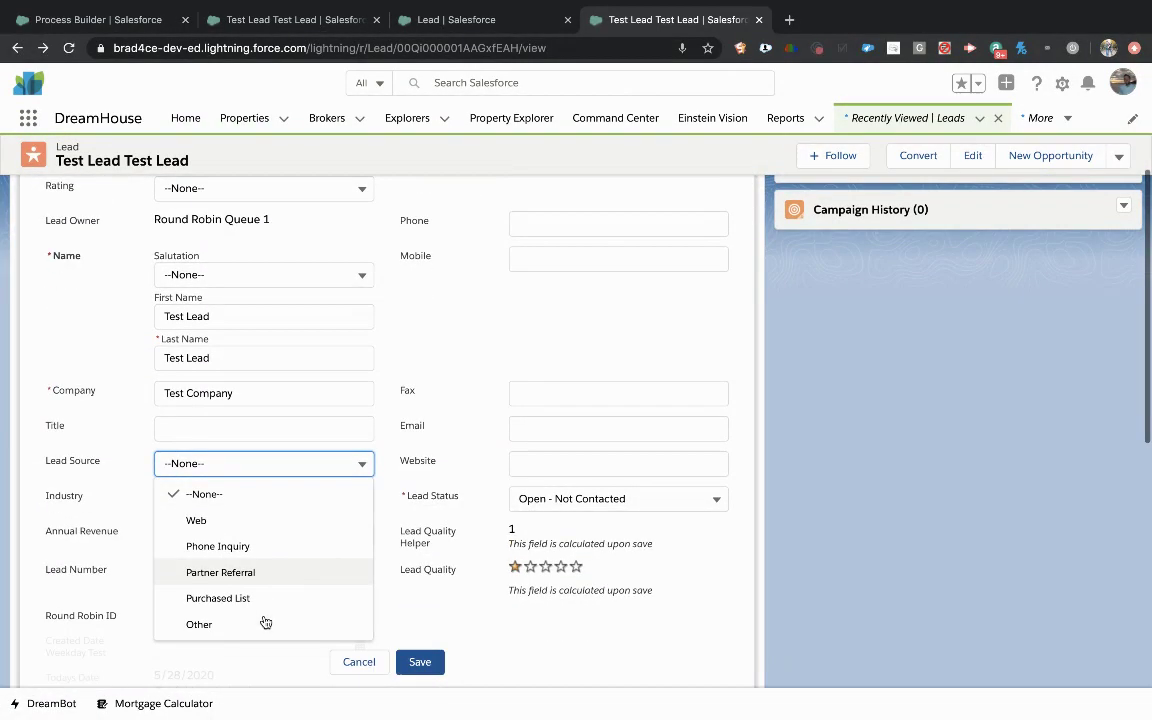
left_click(217, 547)
scroll(263, 554, "up", 1)
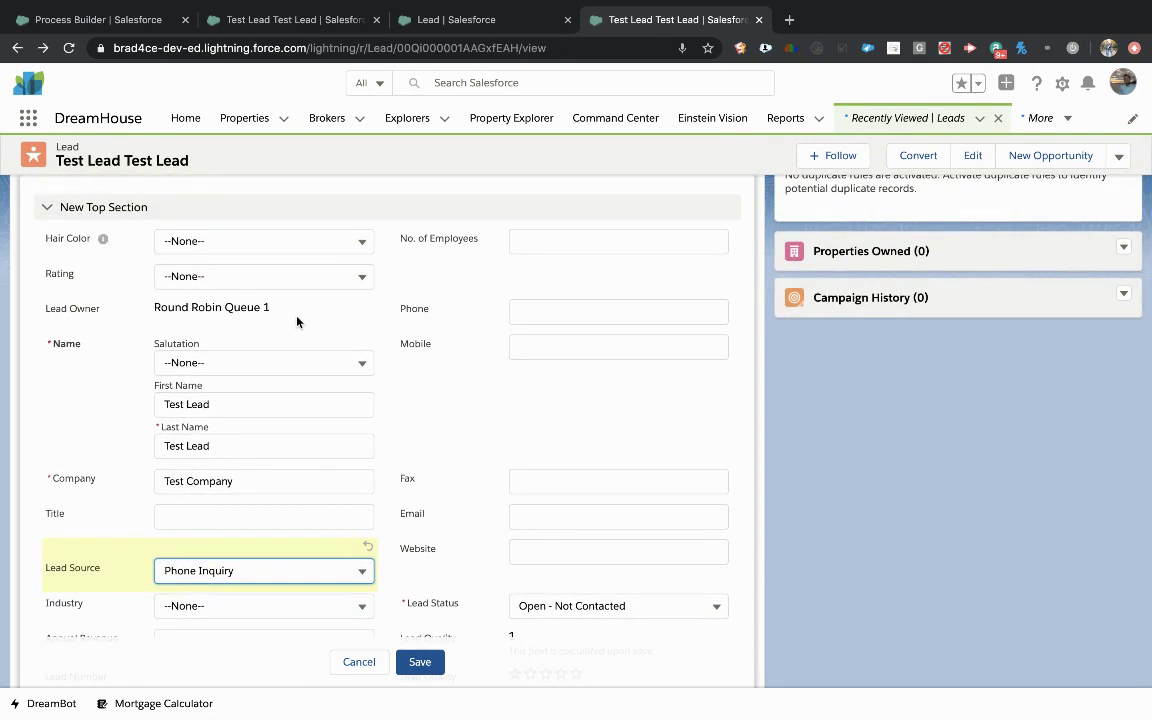
left_click(360, 662)
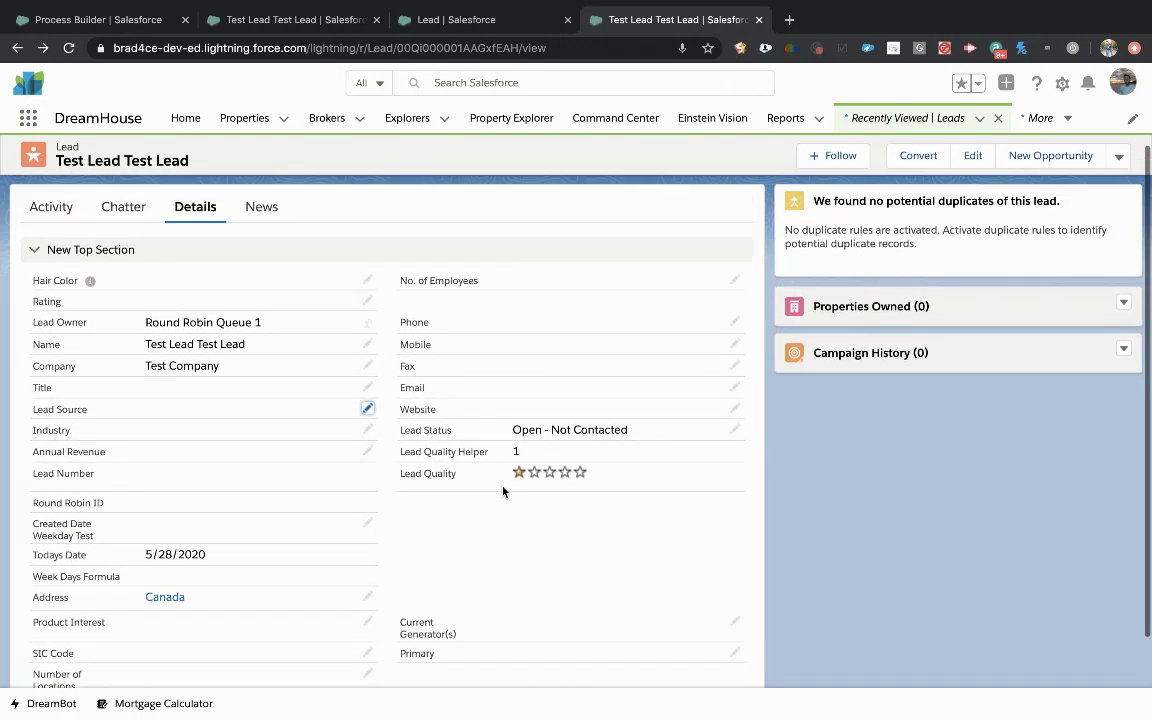
key("super+f")
type("st")
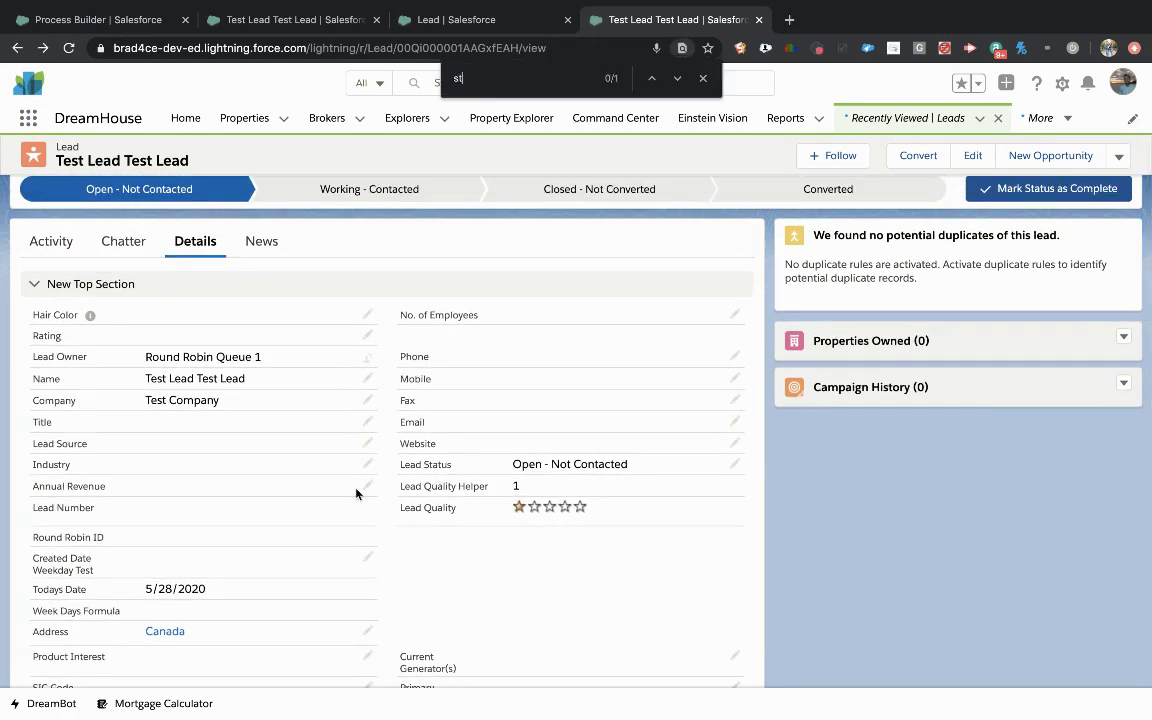
type("at")
left_click(734, 464)
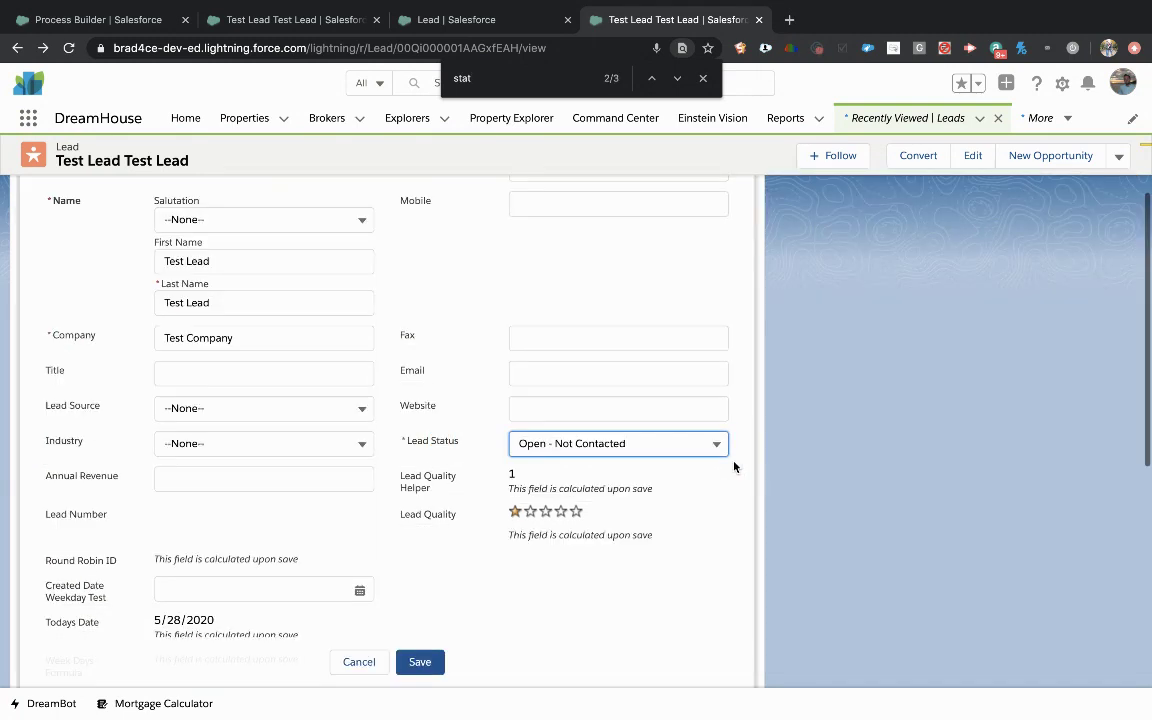
left_click(681, 443)
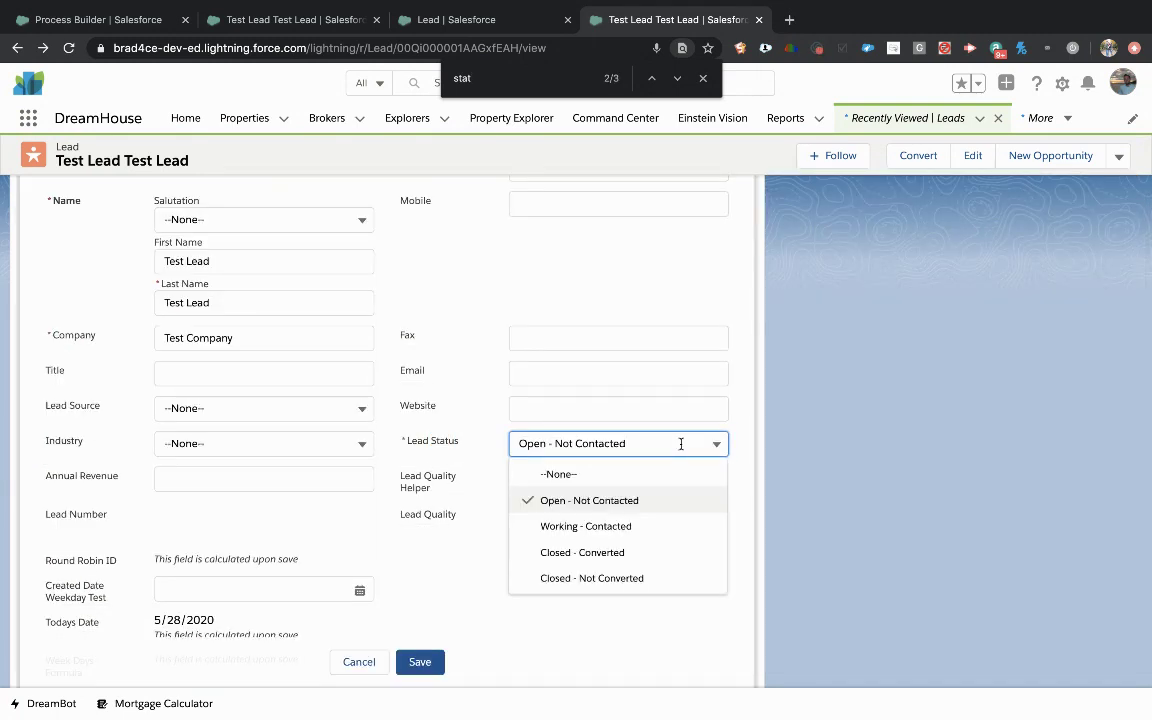
left_click(633, 527)
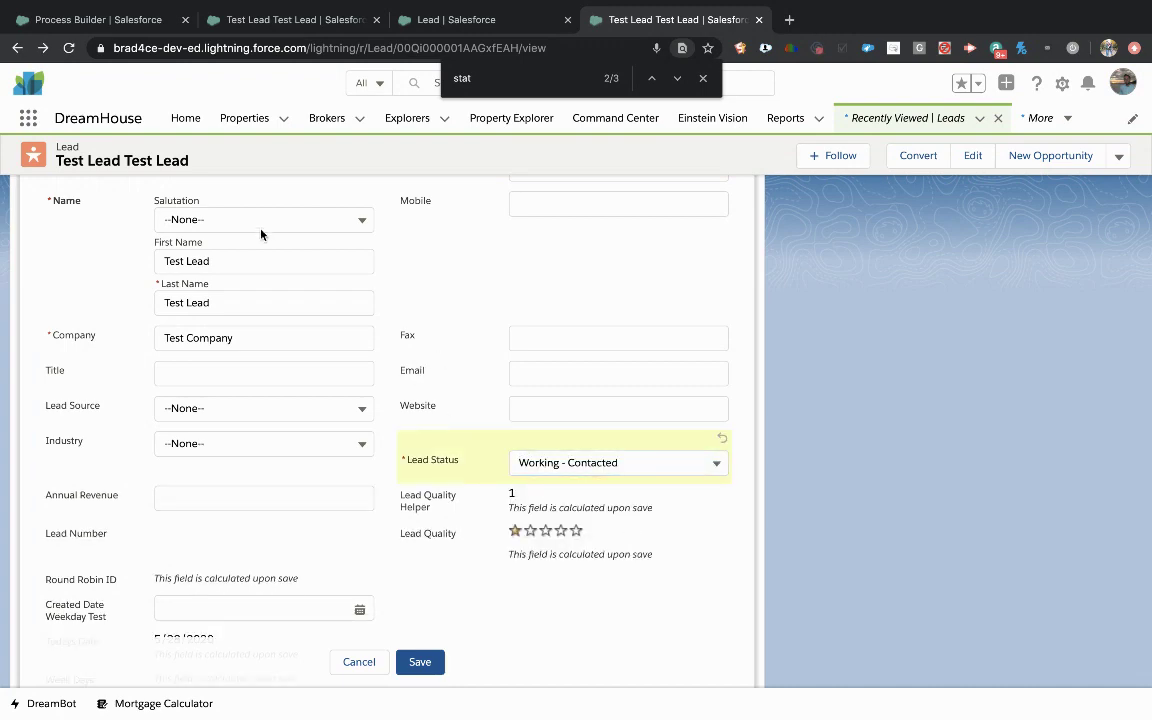
scroll(257, 227, "up", 4)
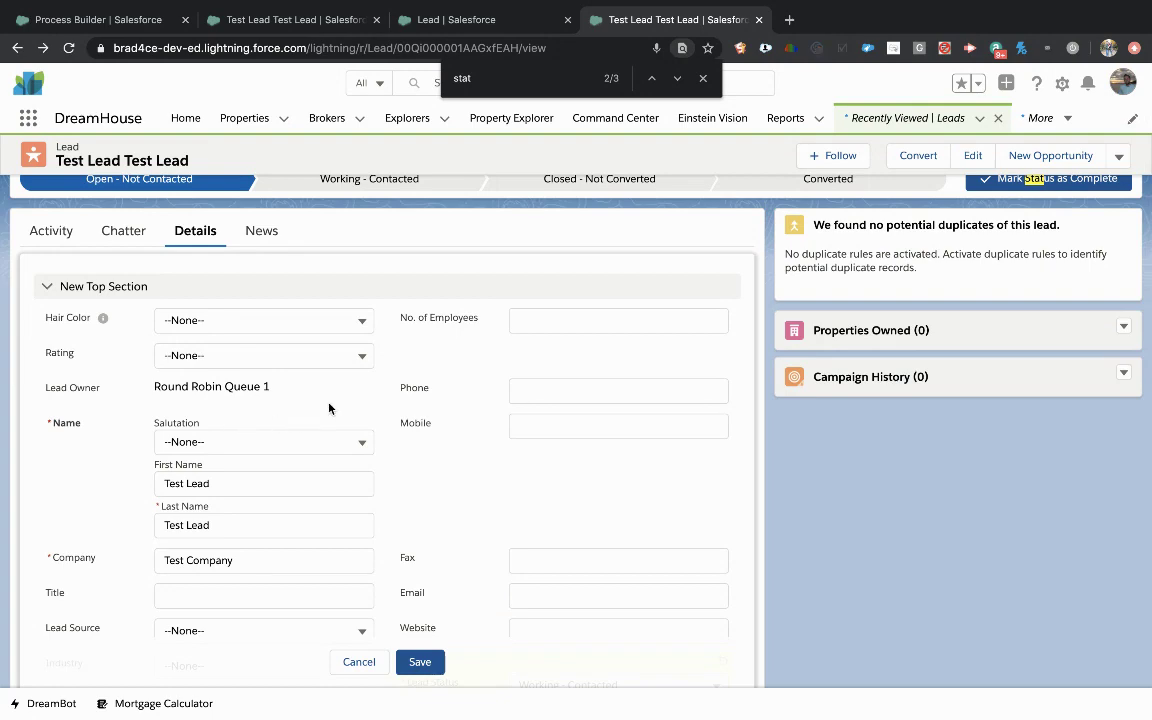
left_click(357, 661)
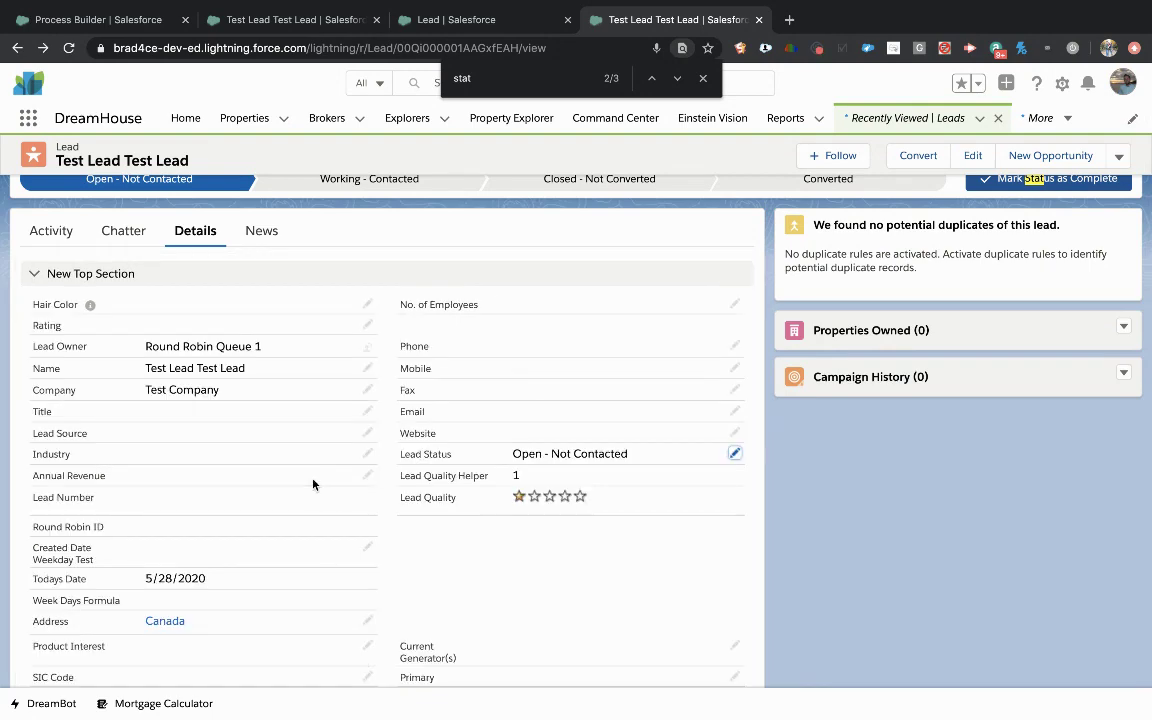
left_click(368, 348)
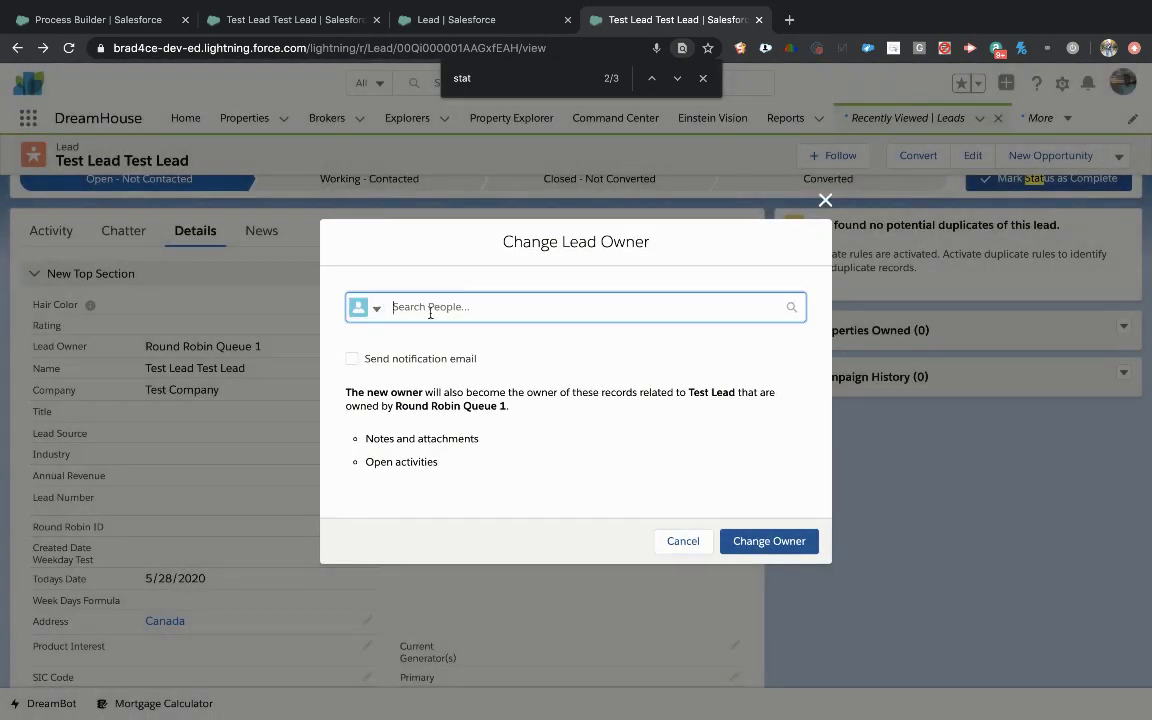
type("brad")
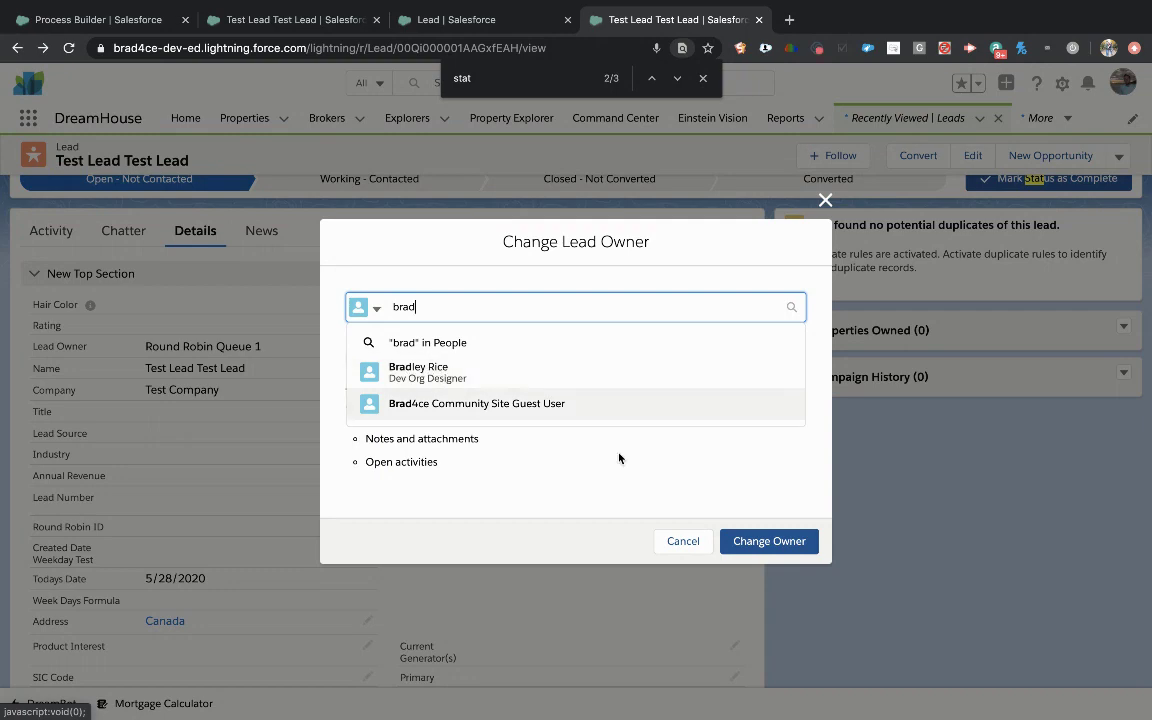
left_click(683, 541)
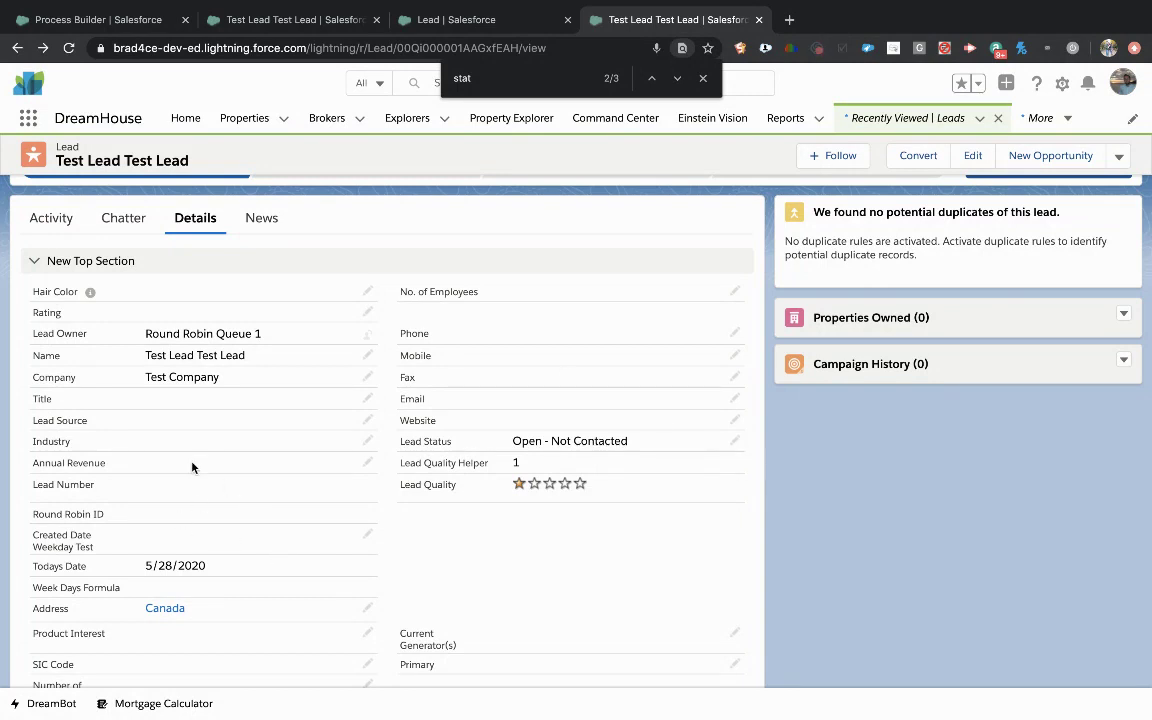
left_click(366, 422)
left_click(303, 419)
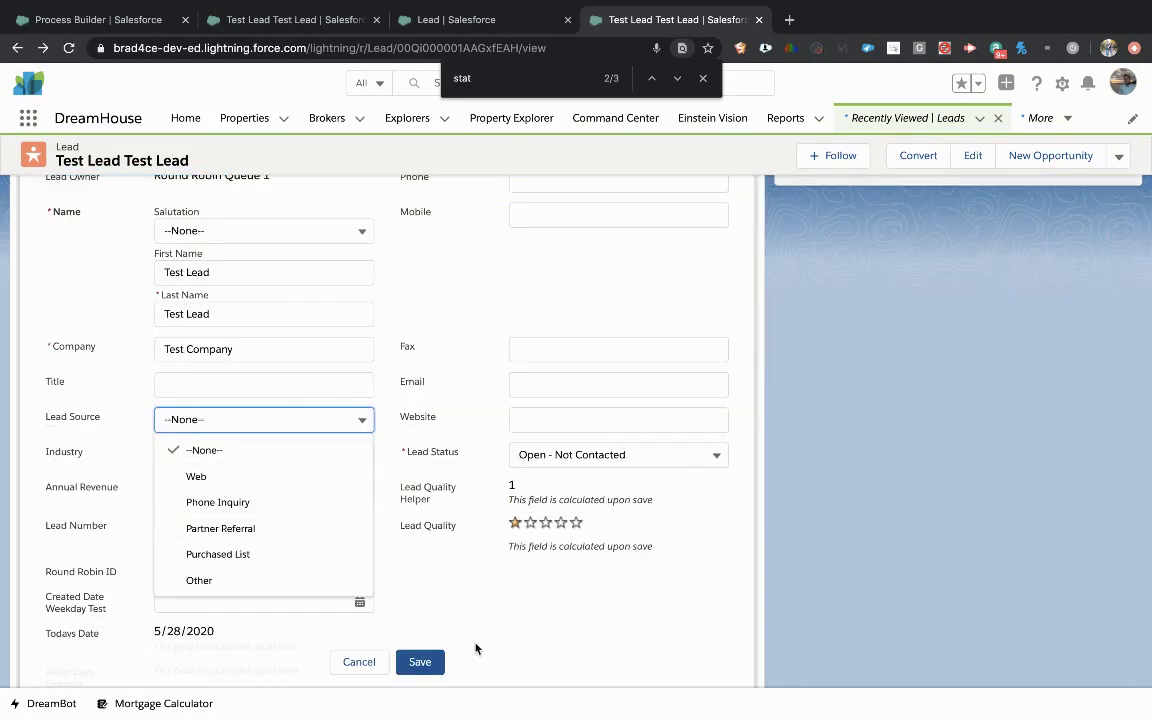
left_click(465, 609)
left_click(357, 664)
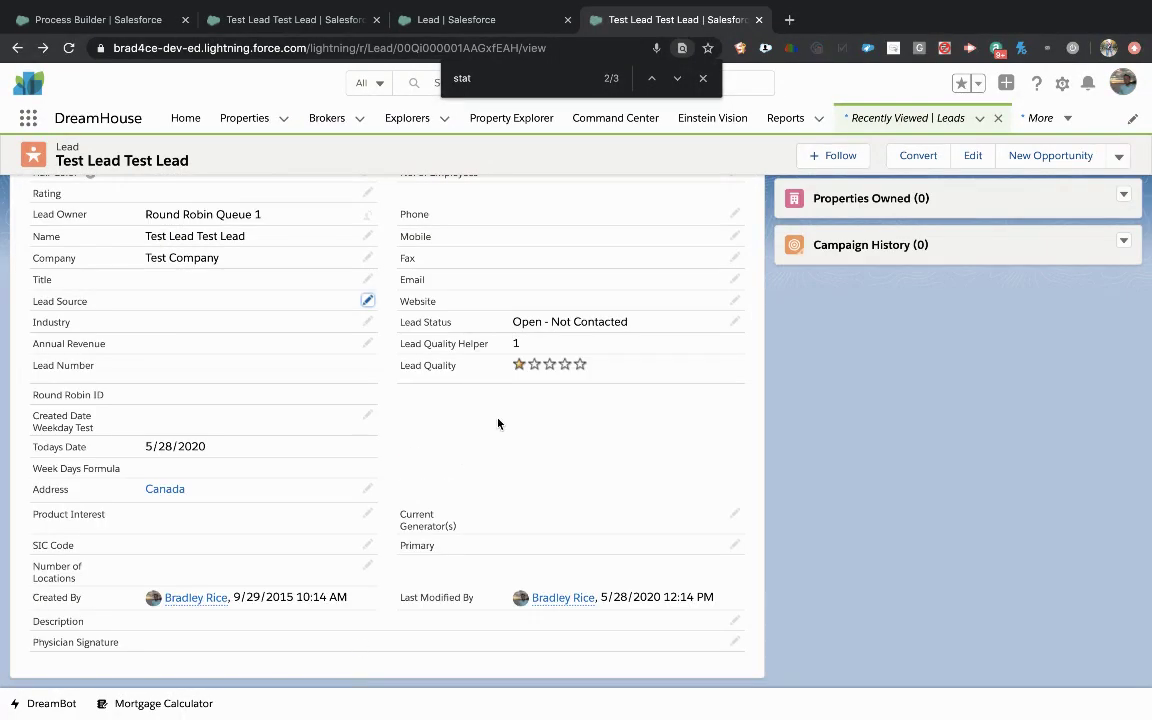
scroll(498, 424, "up", 3)
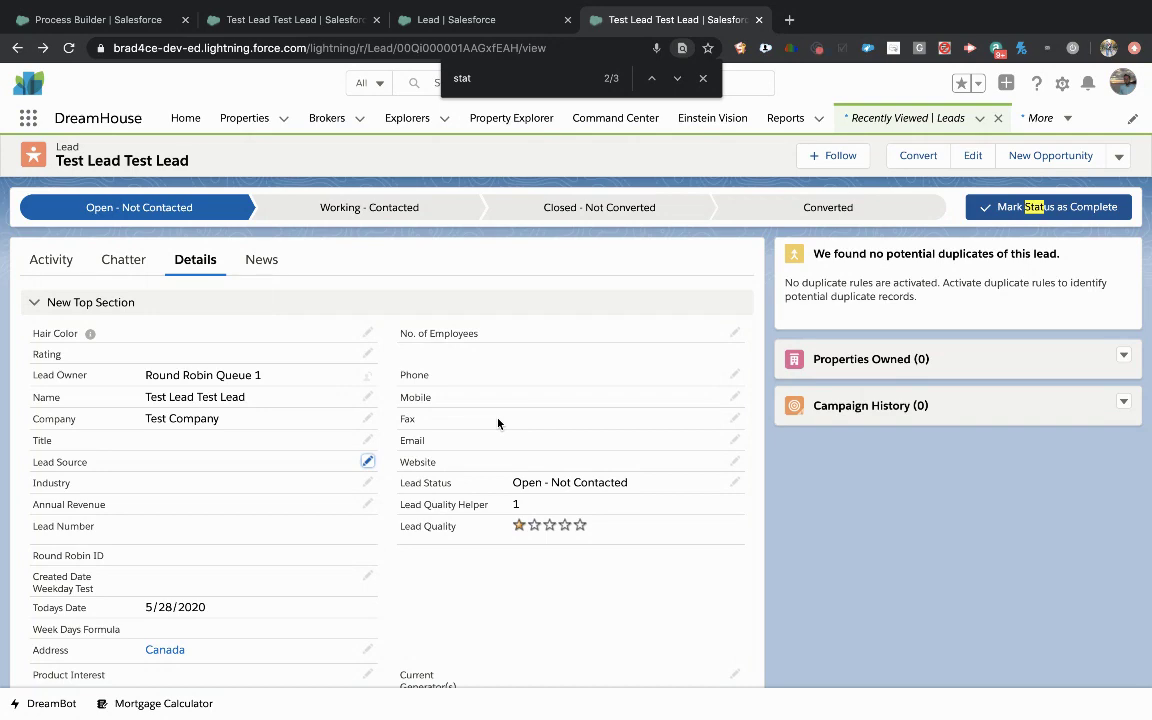
- Close the duplicate Test Lead tab and the old Lead setup tab, and dismiss the in-page text search on the remaining lead record
left_click(455, 20)
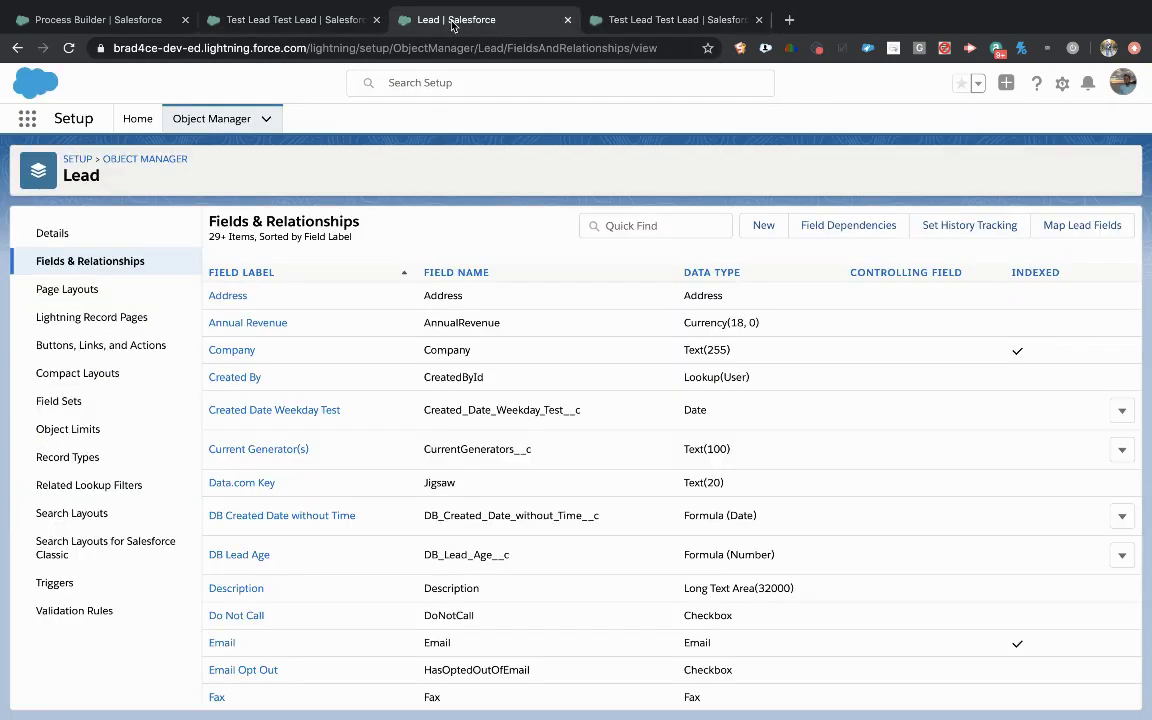
left_click(376, 20)
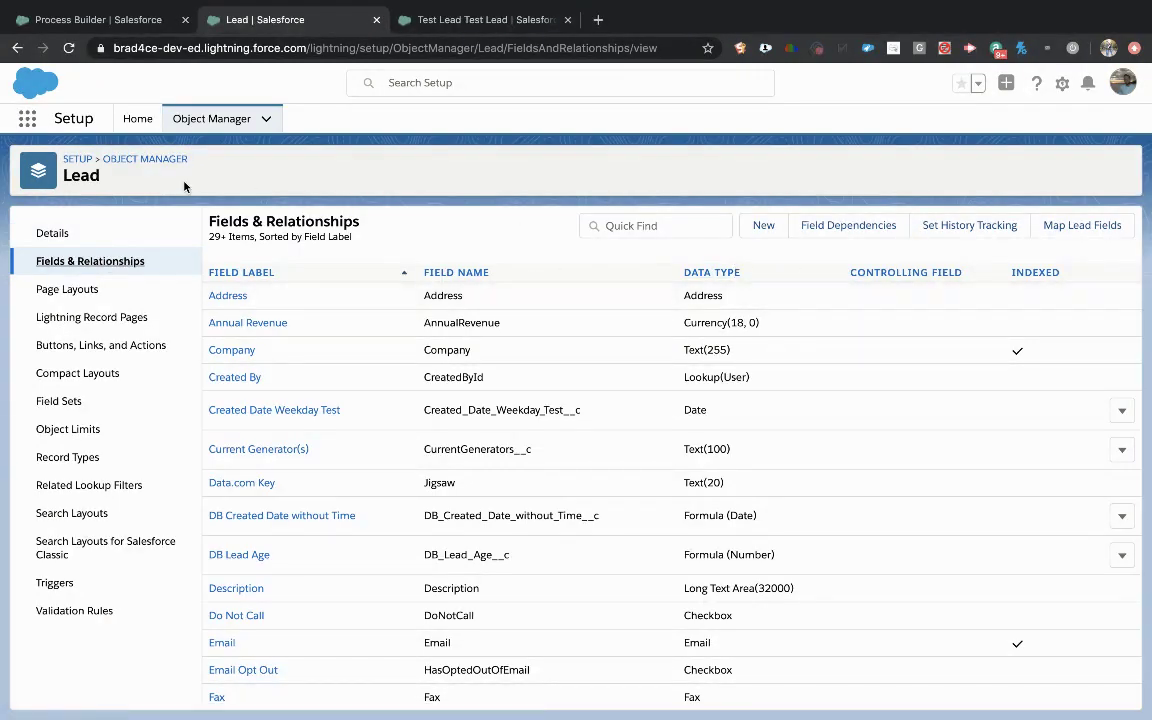
left_click(376, 19)
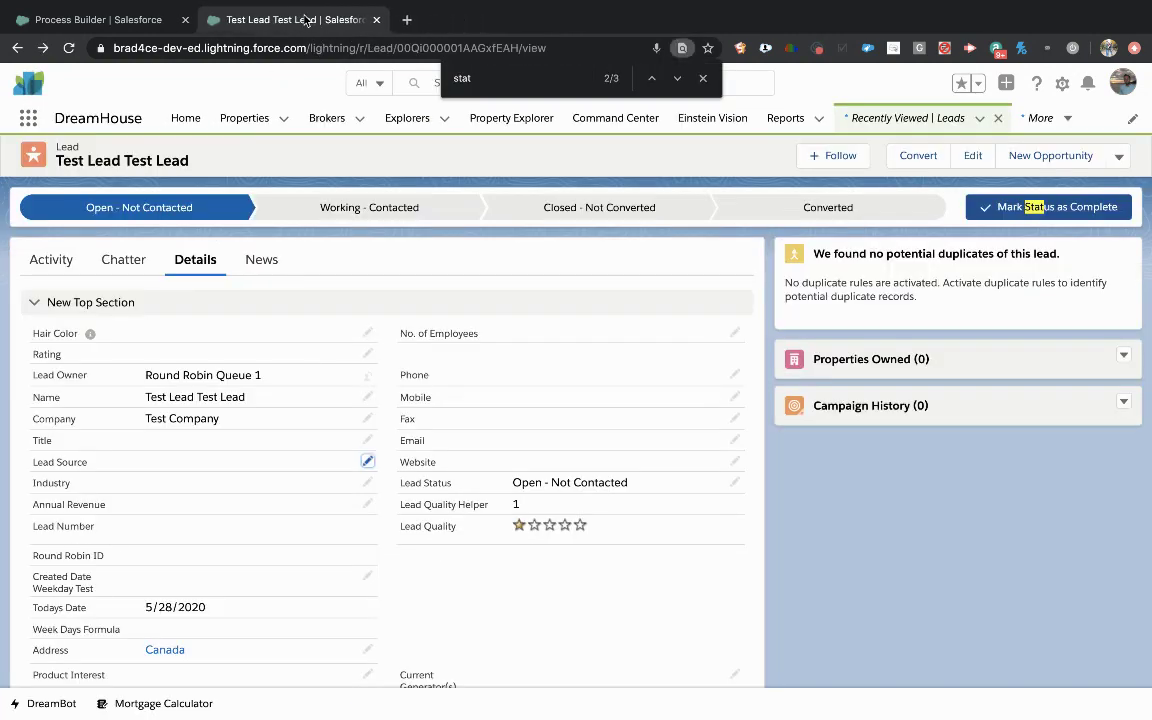
left_click(703, 77)
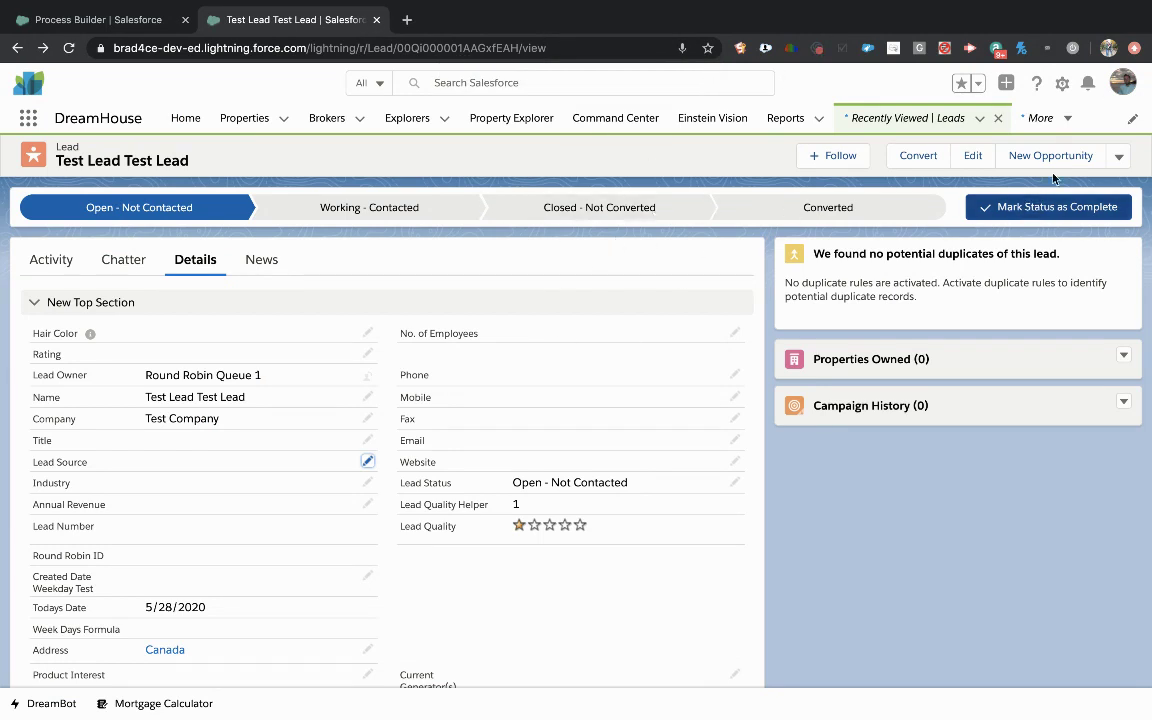
- Open the Lead object's Fields & Relationships list in Setup from the lead record
left_click(1064, 85)
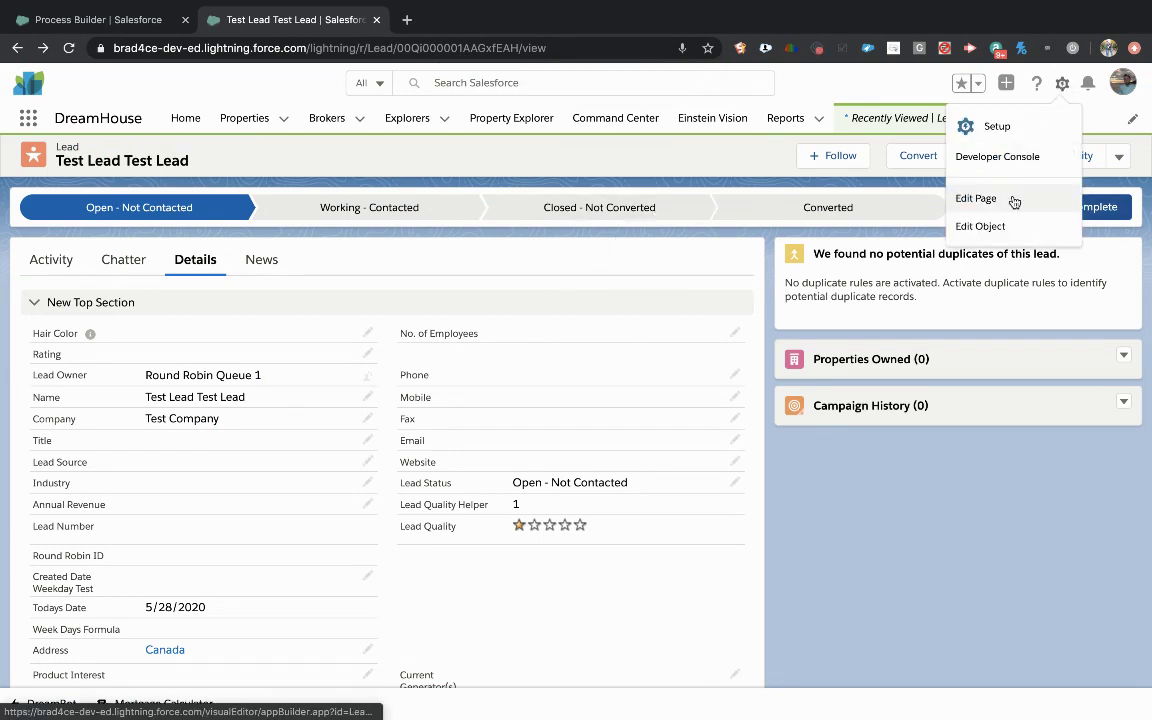
left_click(980, 226)
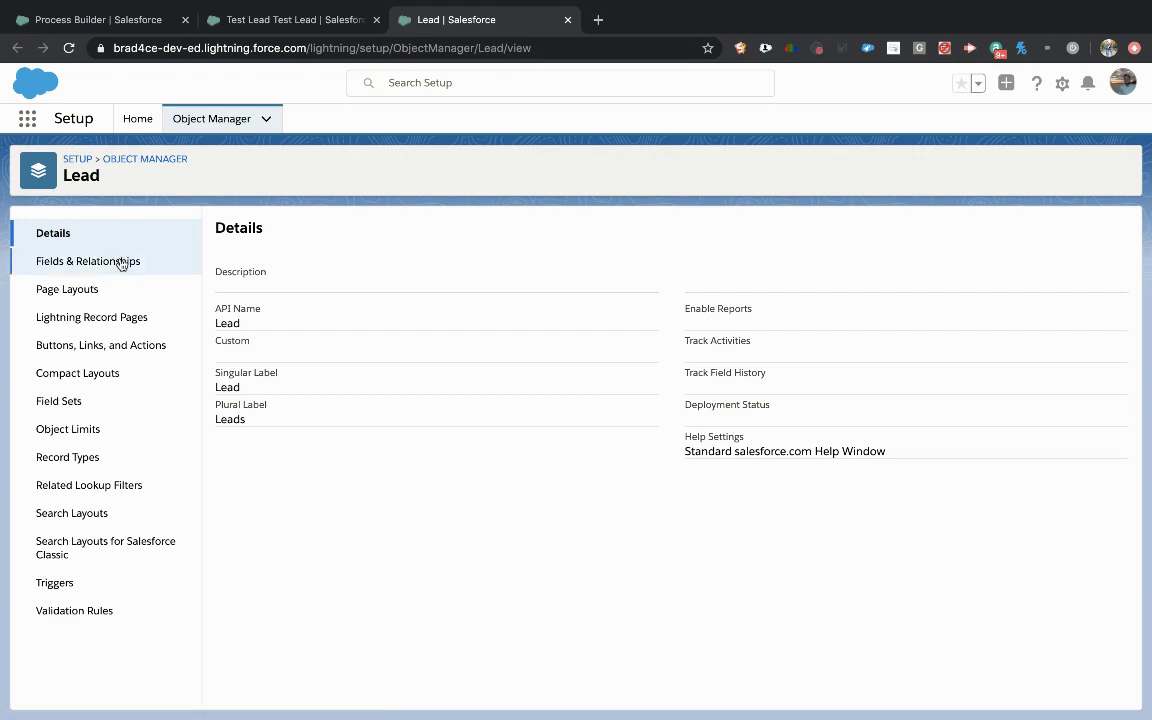
left_click(120, 262)
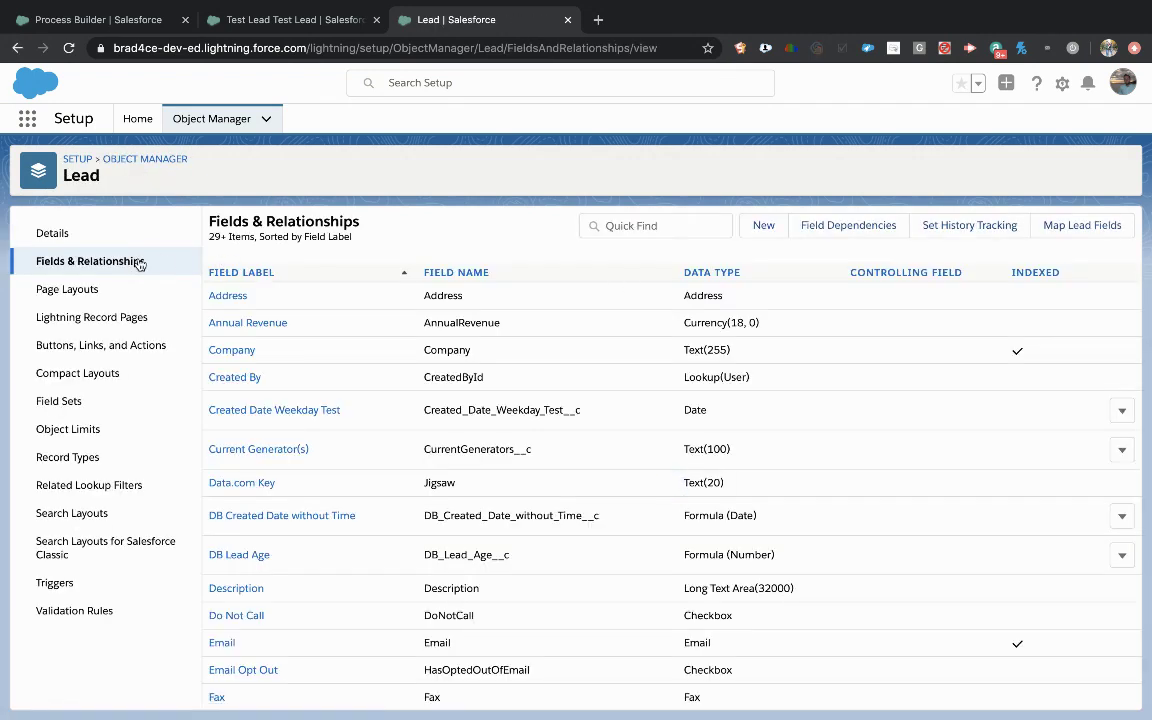
- Start a new custom field on the Lead object with the Text data type
left_click(764, 226)
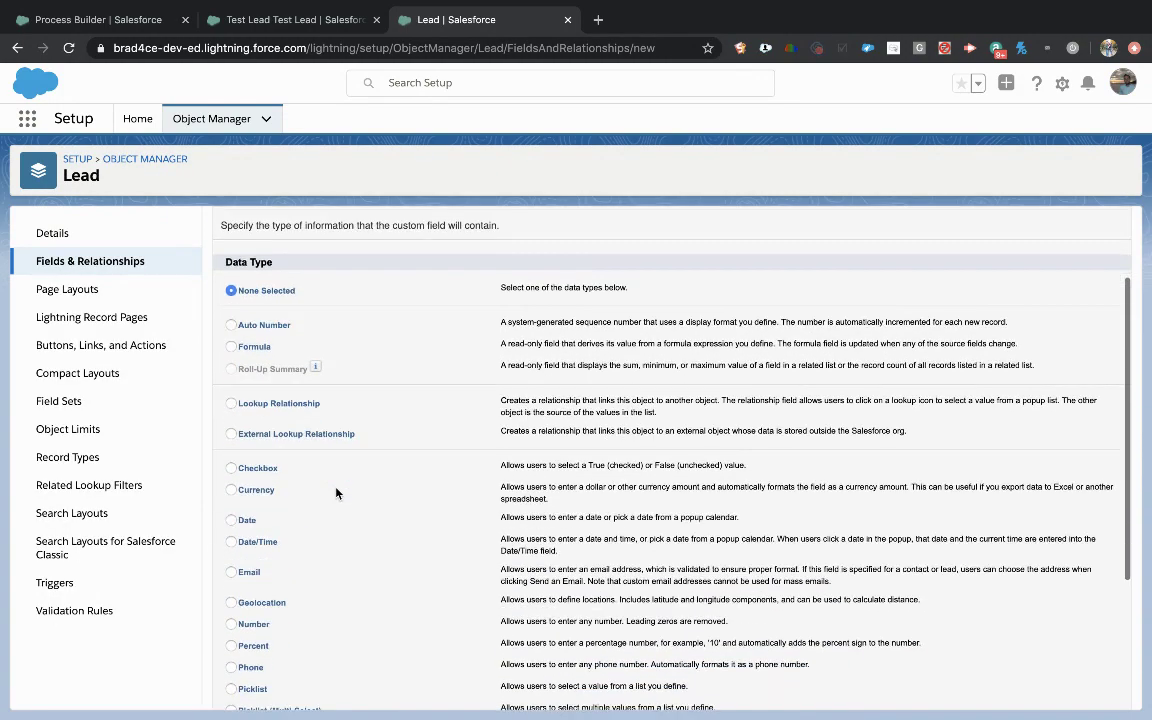
scroll(336, 492, "down", 3)
left_click(244, 521)
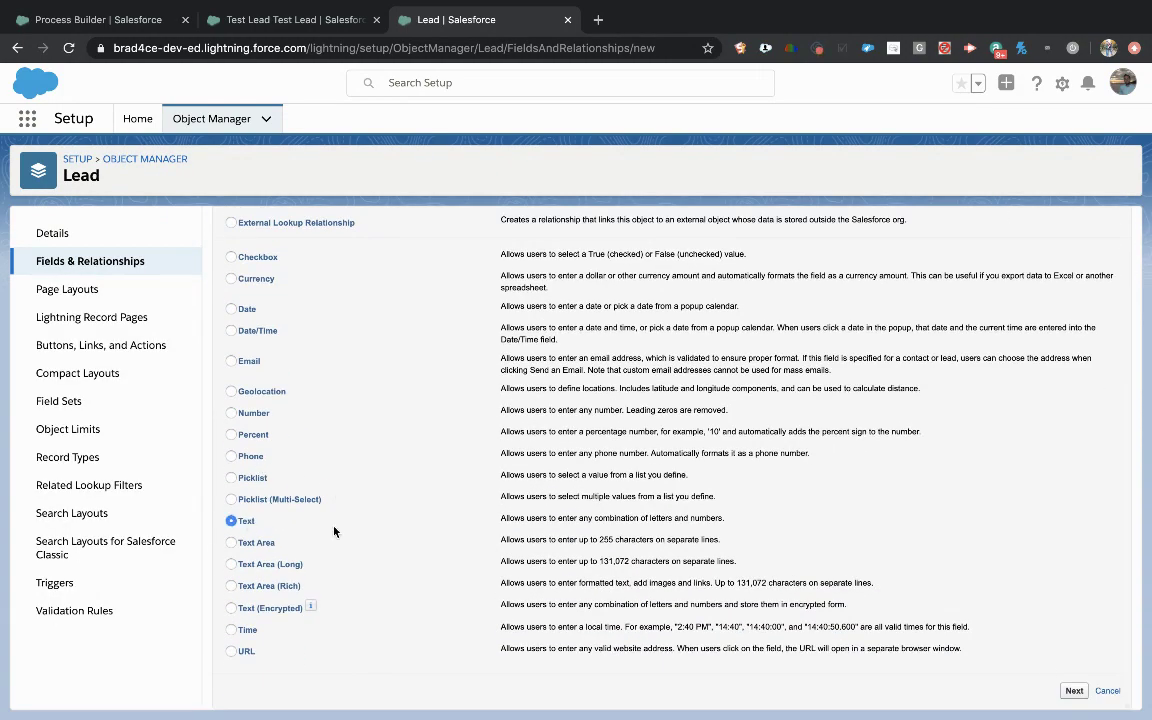
left_click(1073, 690)
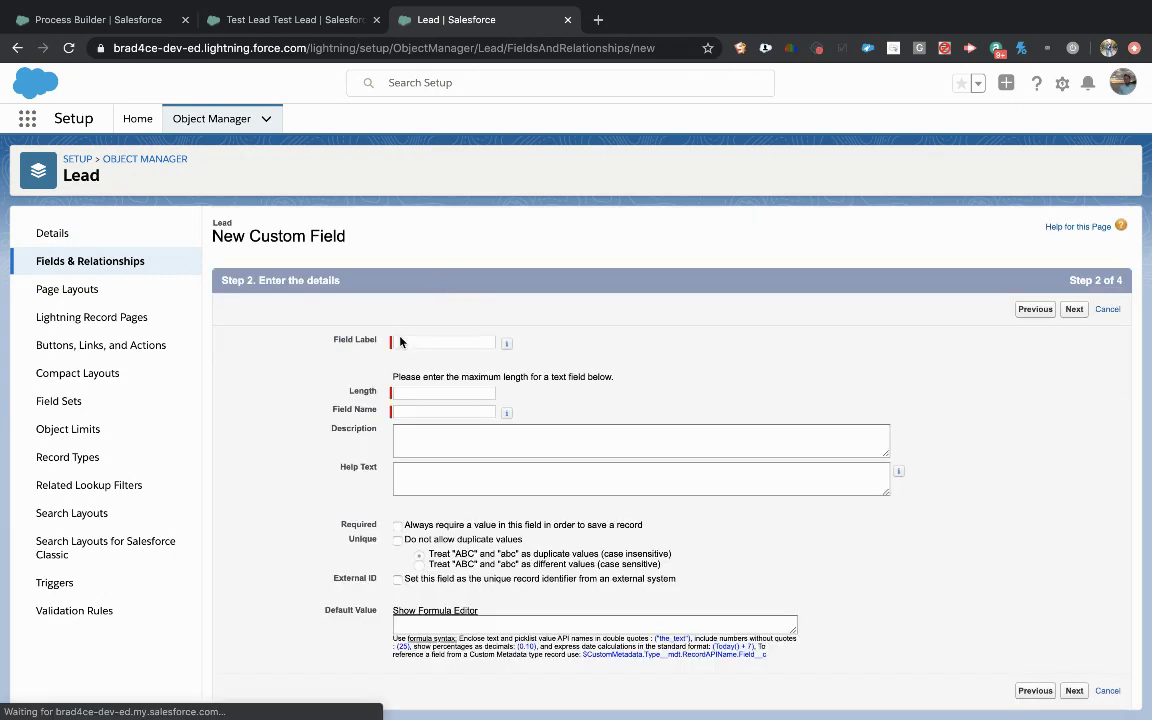
- Label the new text field "Last Process Builder Ran", set its length to 255, and continue to field-level security
left_click(405, 343)
type("Last Pro")
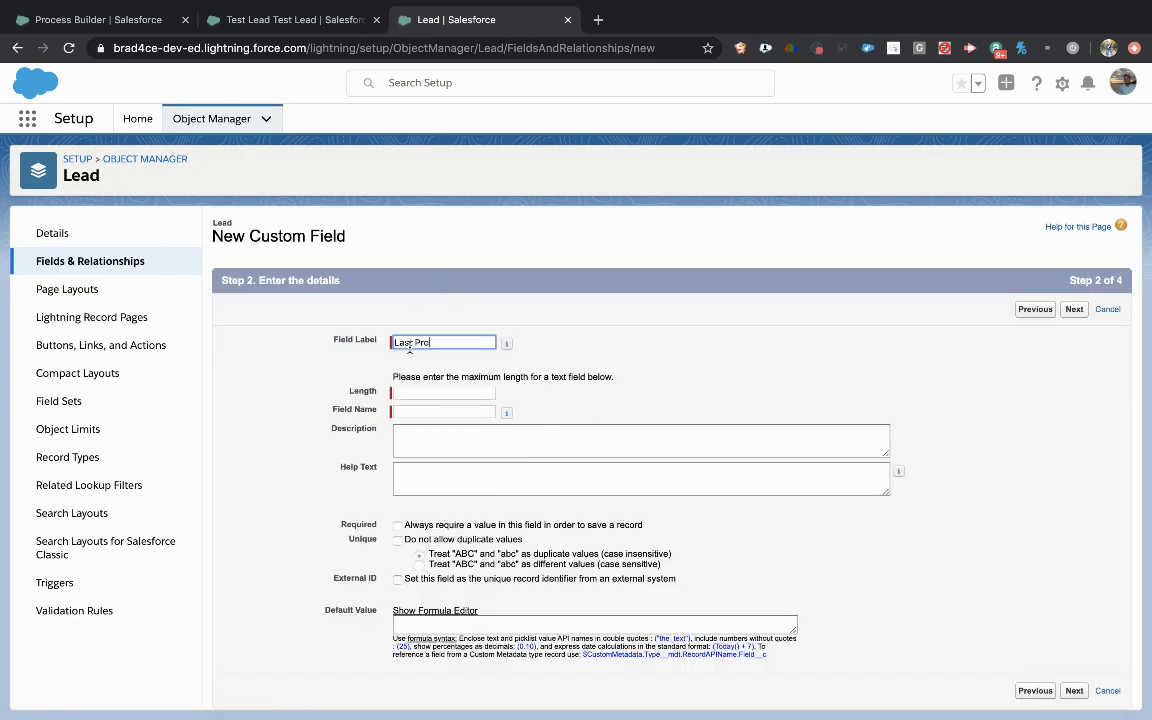
type("cess Builder Ran")
key("Tab")
left_click(418, 390)
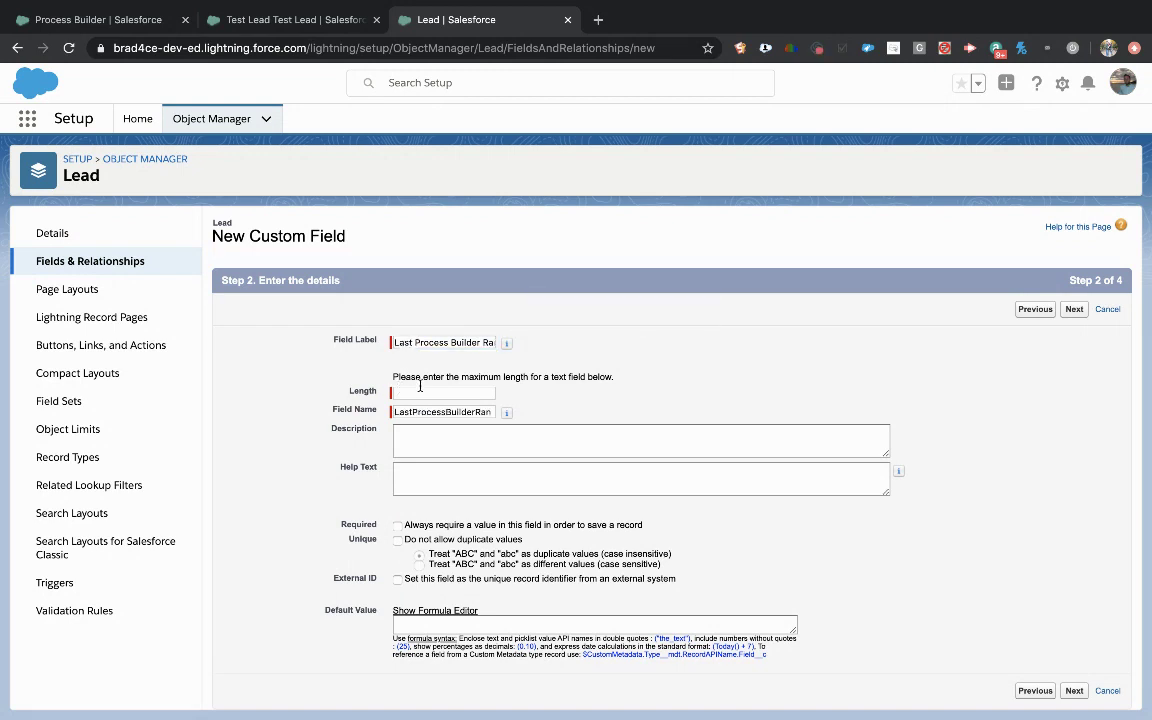
type("255")
left_click(1065, 307)
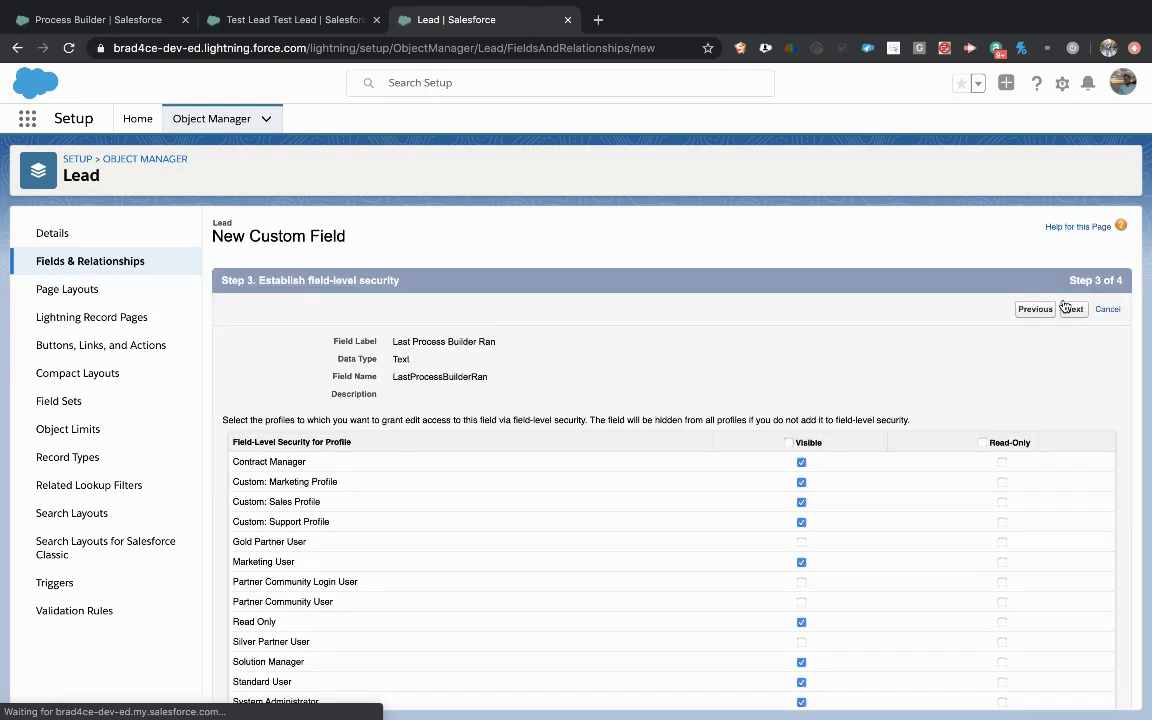
- Make the field visible to all profiles and save it with all lead page layouts included
left_click(788, 442)
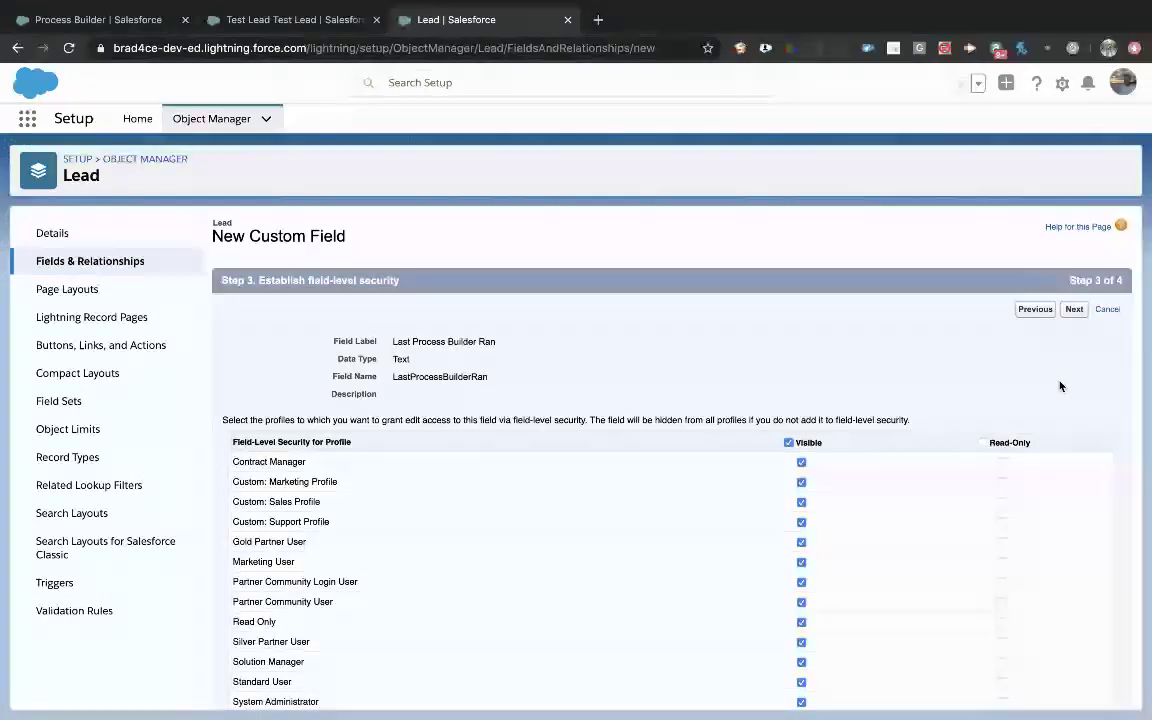
left_click(1074, 309)
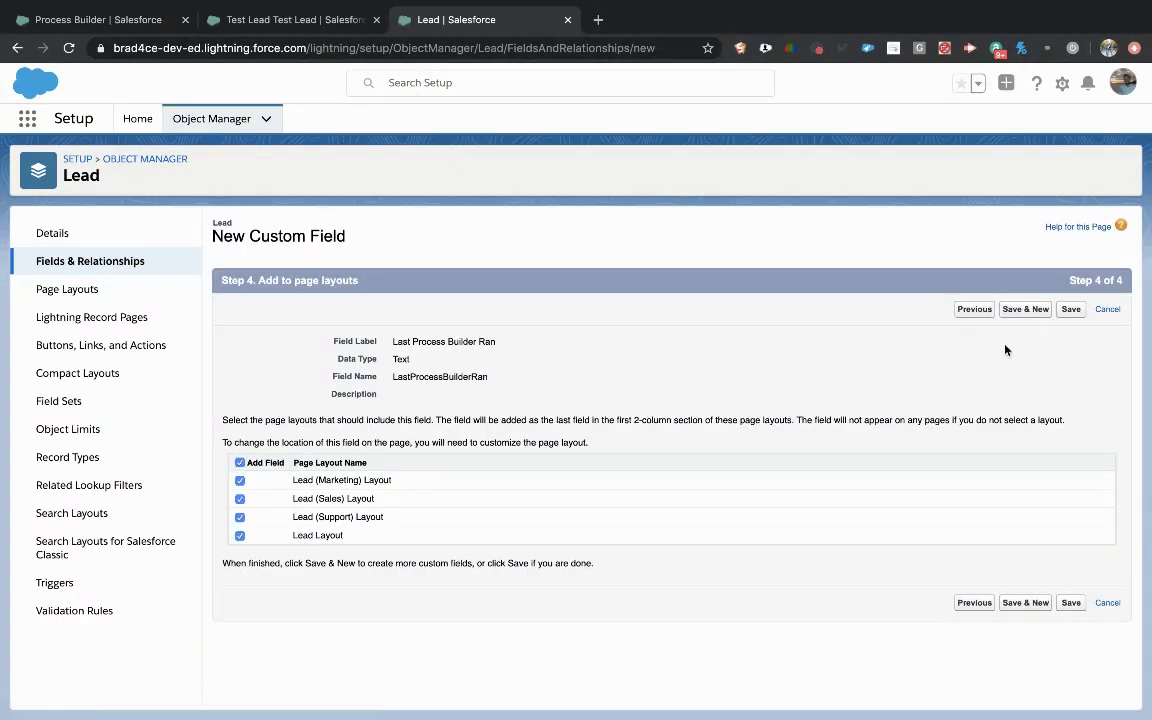
left_click(1071, 310)
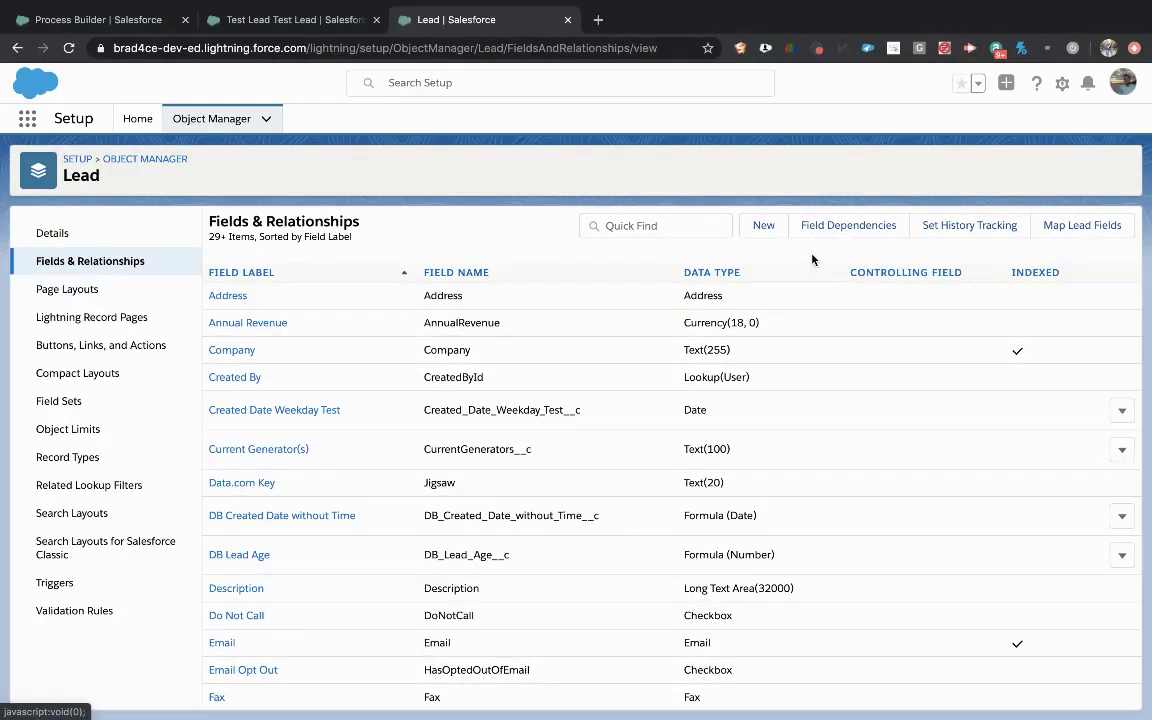
- Enable history tracking for the Last Process Builder Ran field on the Lead object and save the tracking settings
left_click(972, 234)
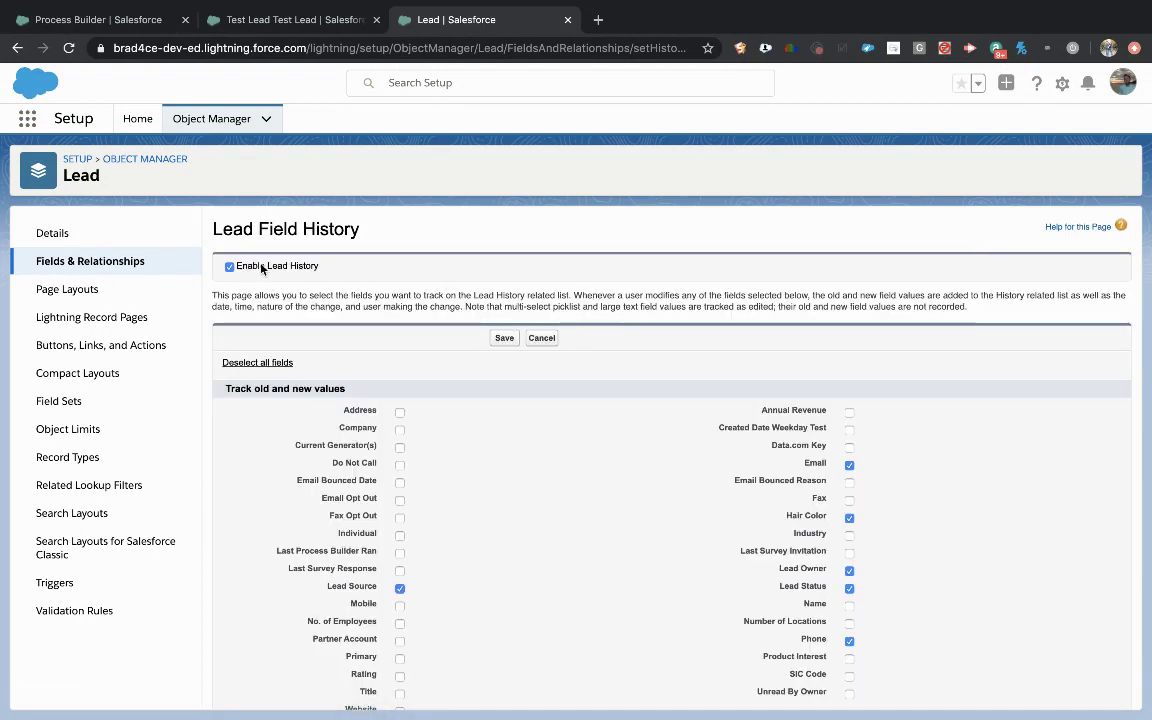
left_click_drag(308, 270, 246, 266)
scroll(484, 443, "down", 2)
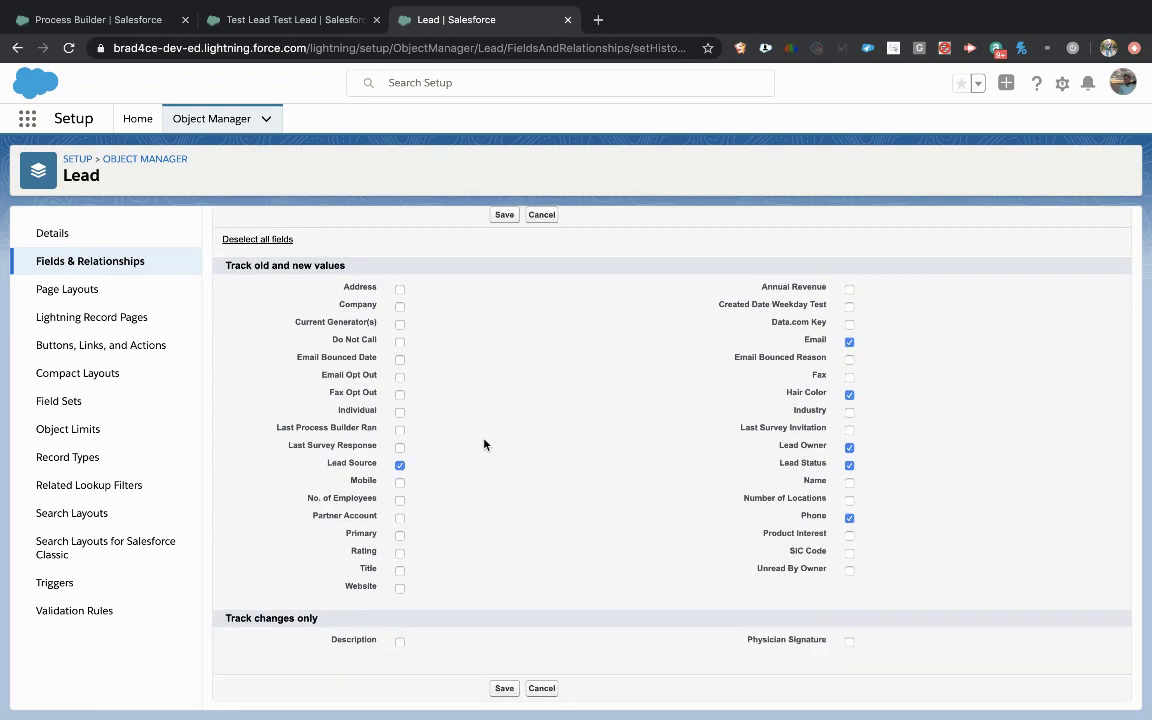
left_click(399, 430)
scroll(512, 340, "up", 1)
left_click(505, 229)
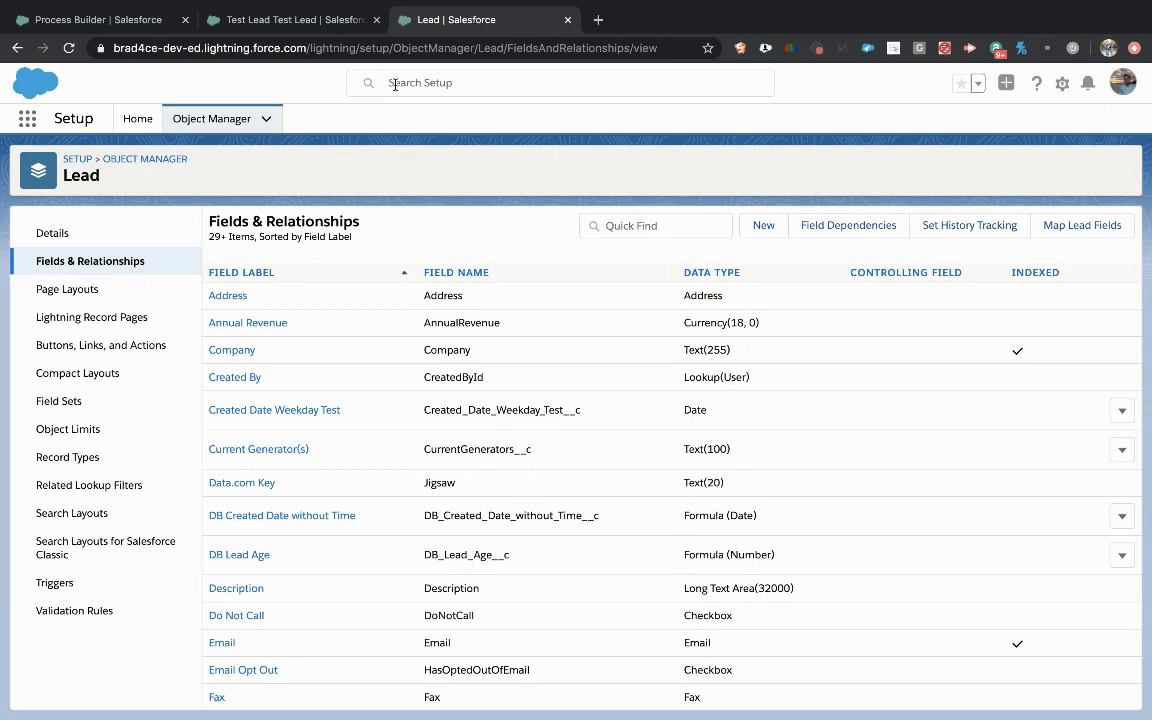
- Reload the test lead record and examine its details for the Last Process Builder Ran field
left_click(330, 20)
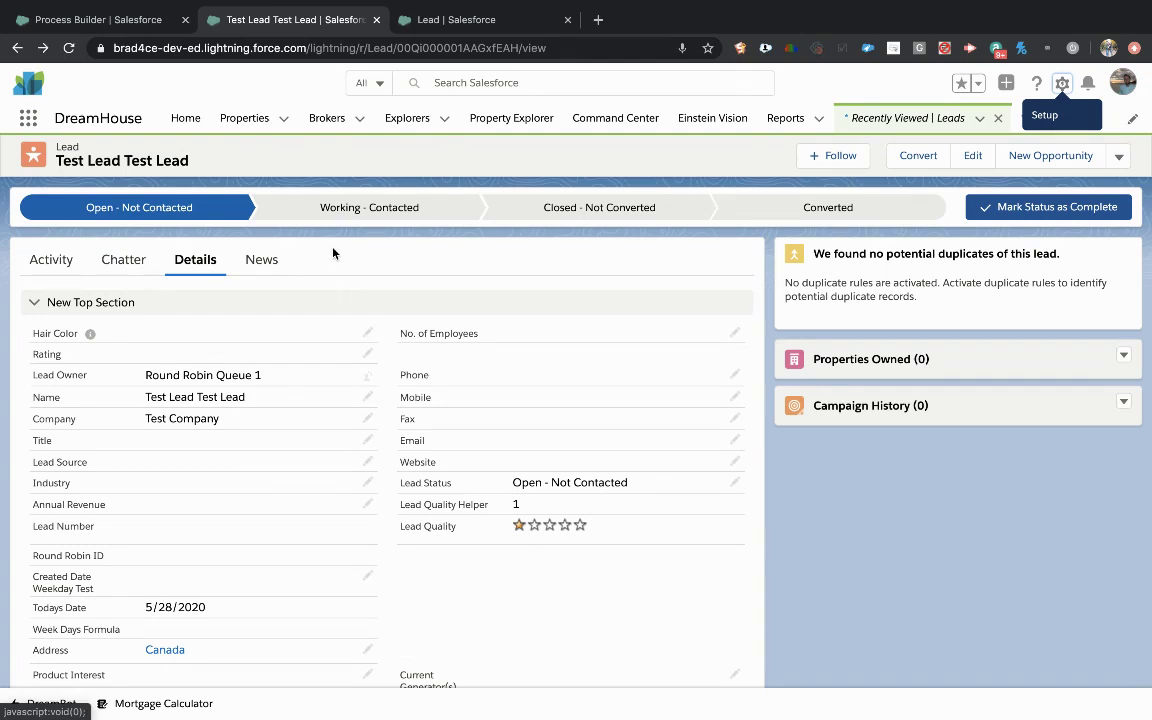
left_click(68, 48)
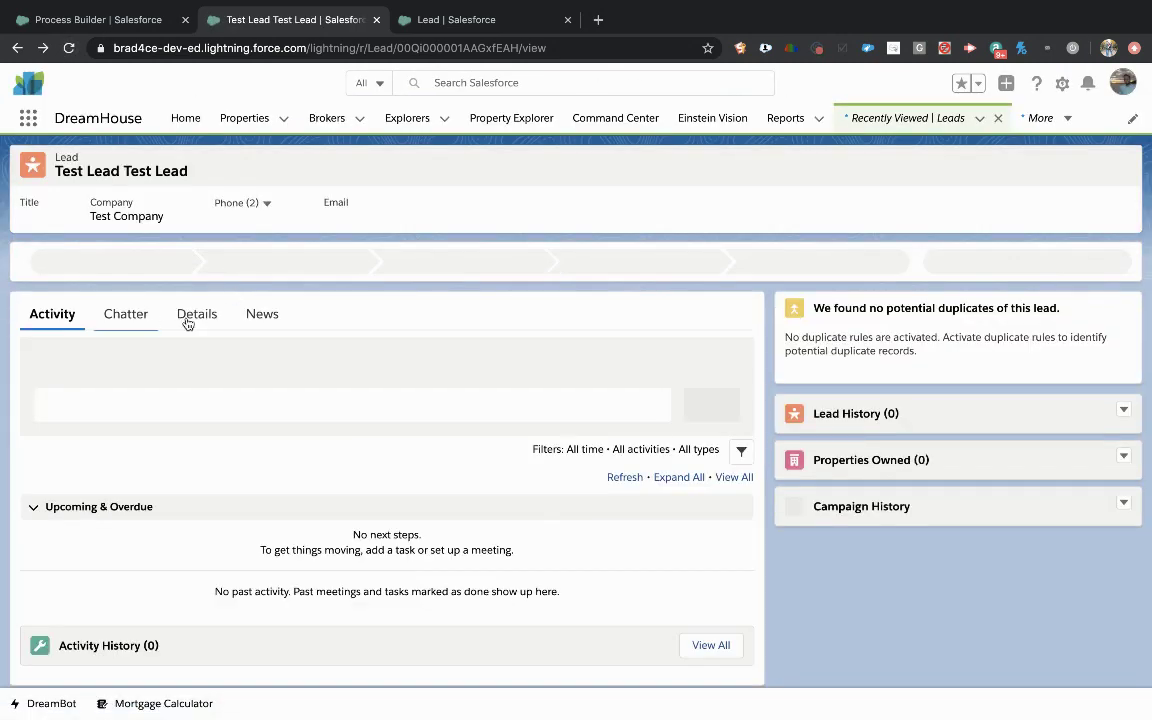
left_click(199, 318)
scroll(309, 442, "down", 2)
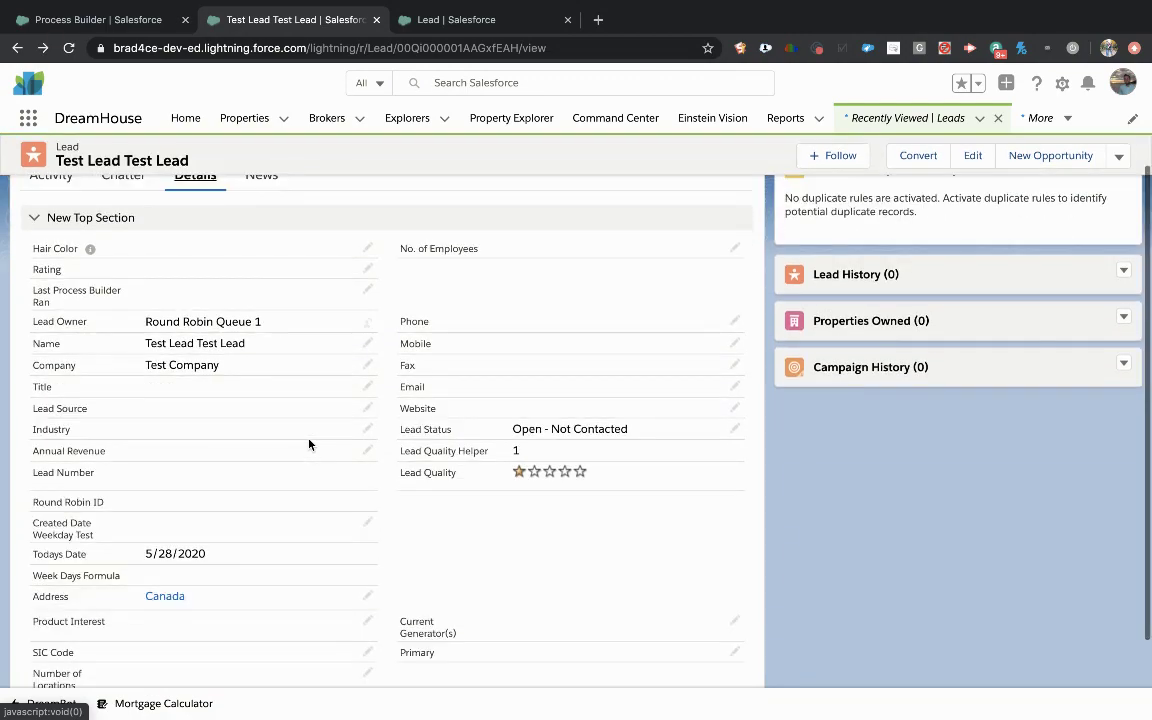
scroll(309, 444, "down", 2)
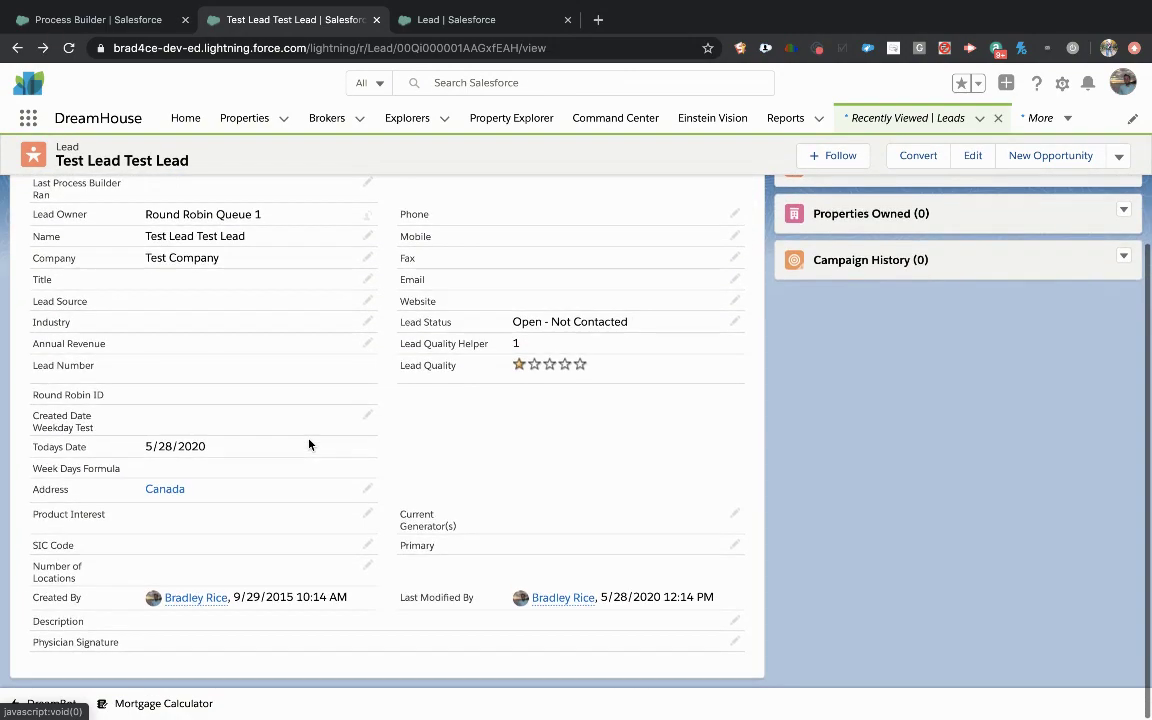
scroll(309, 444, "up", 4)
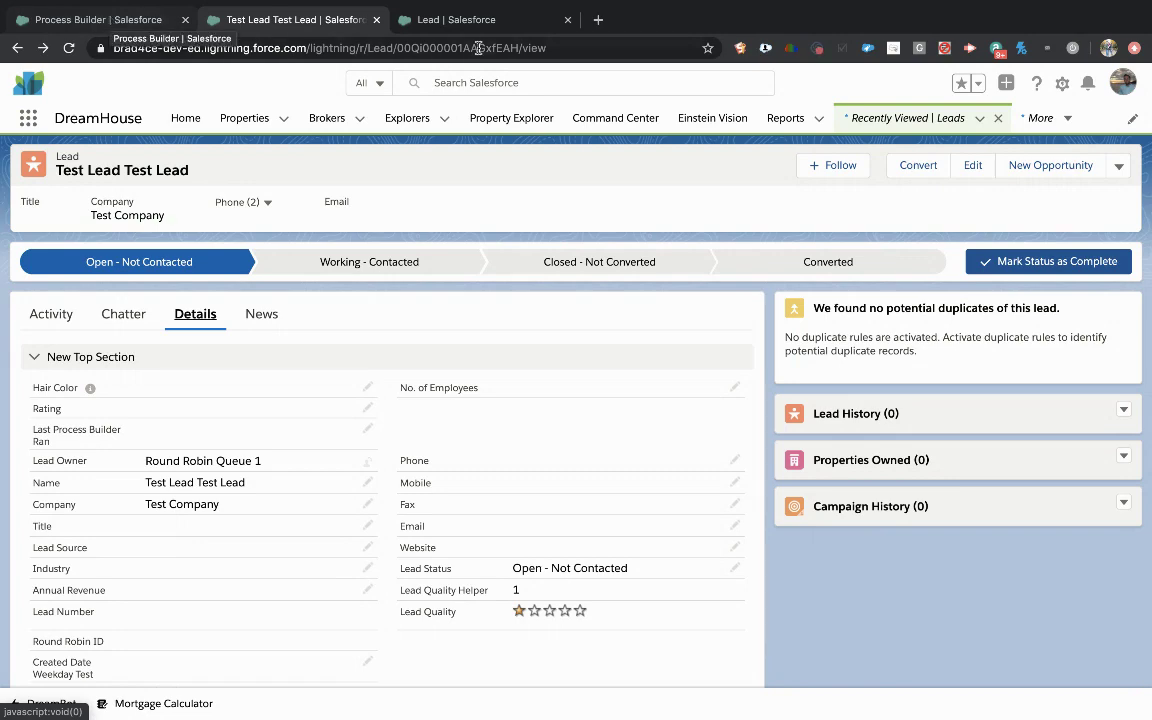
- Close the old Process Builder and Lead object setup browser tabs, keeping the test lead record open
left_click(186, 20)
left_click(243, 19)
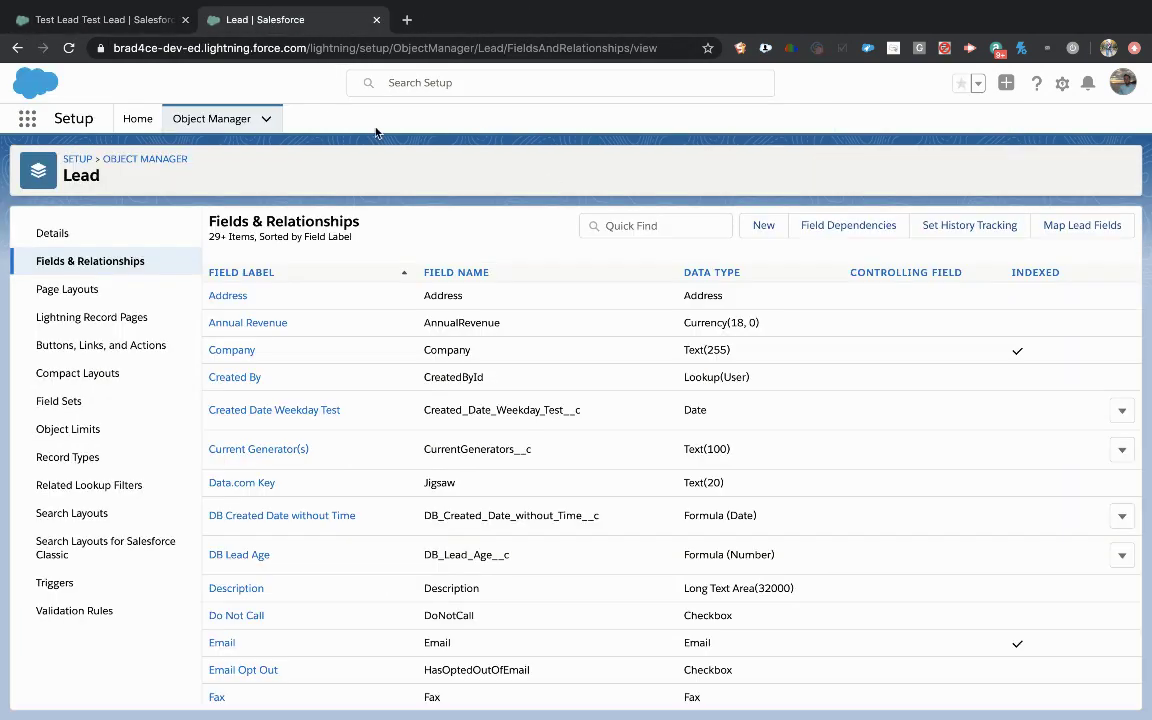
left_click(128, 22)
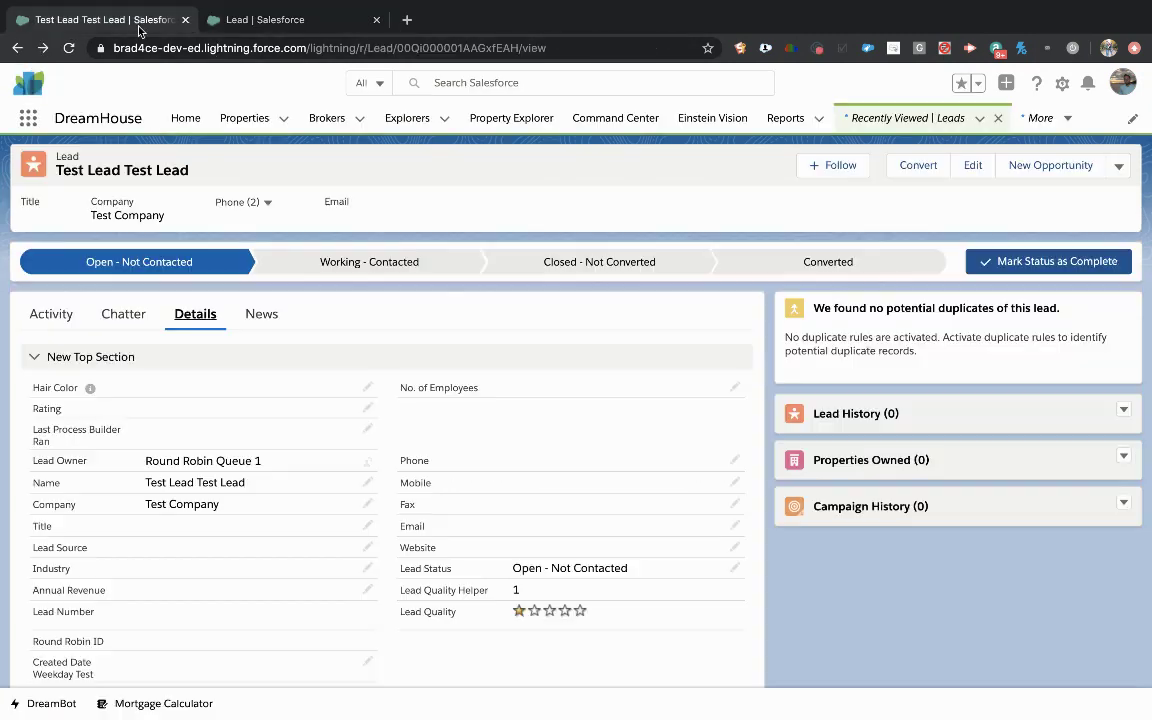
middle_click(330, 20)
left_click(1064, 84)
left_click(993, 123)
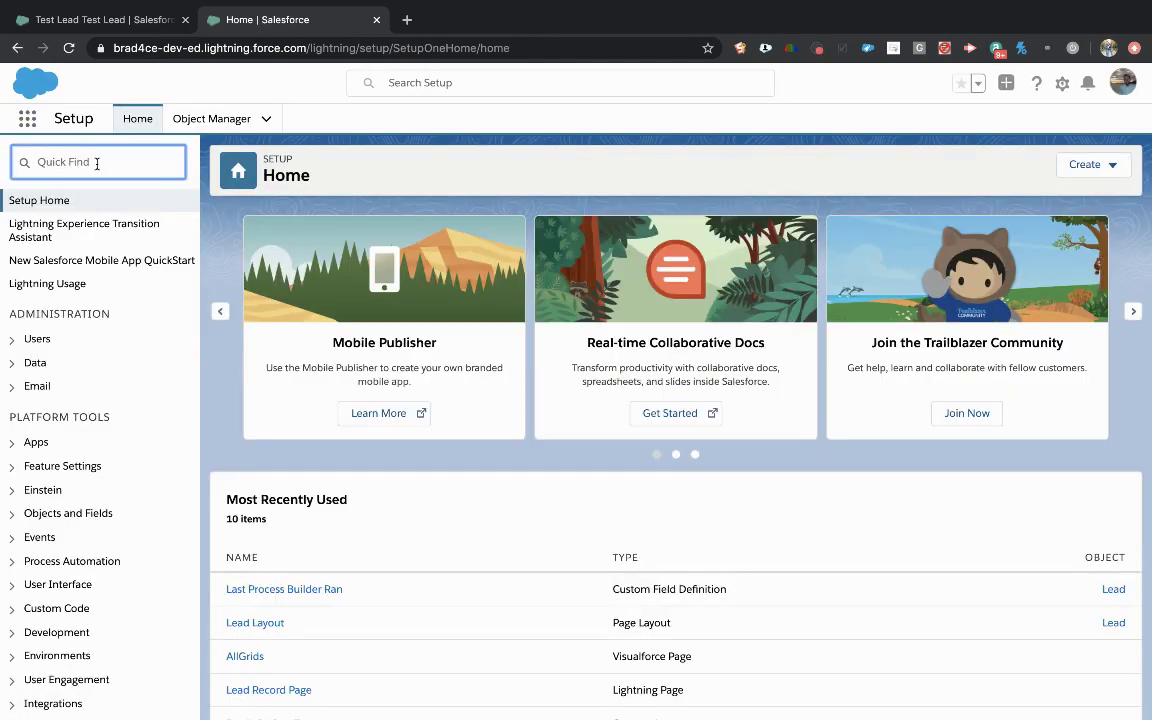
type("process bui")
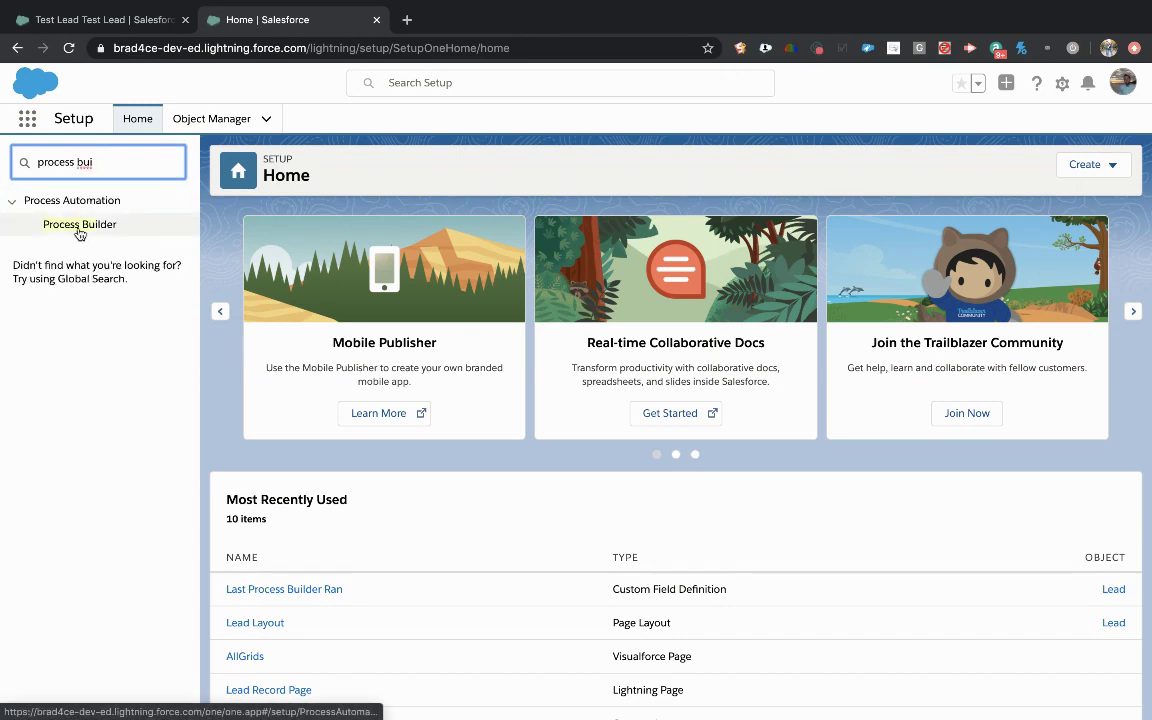
left_click(376, 19)
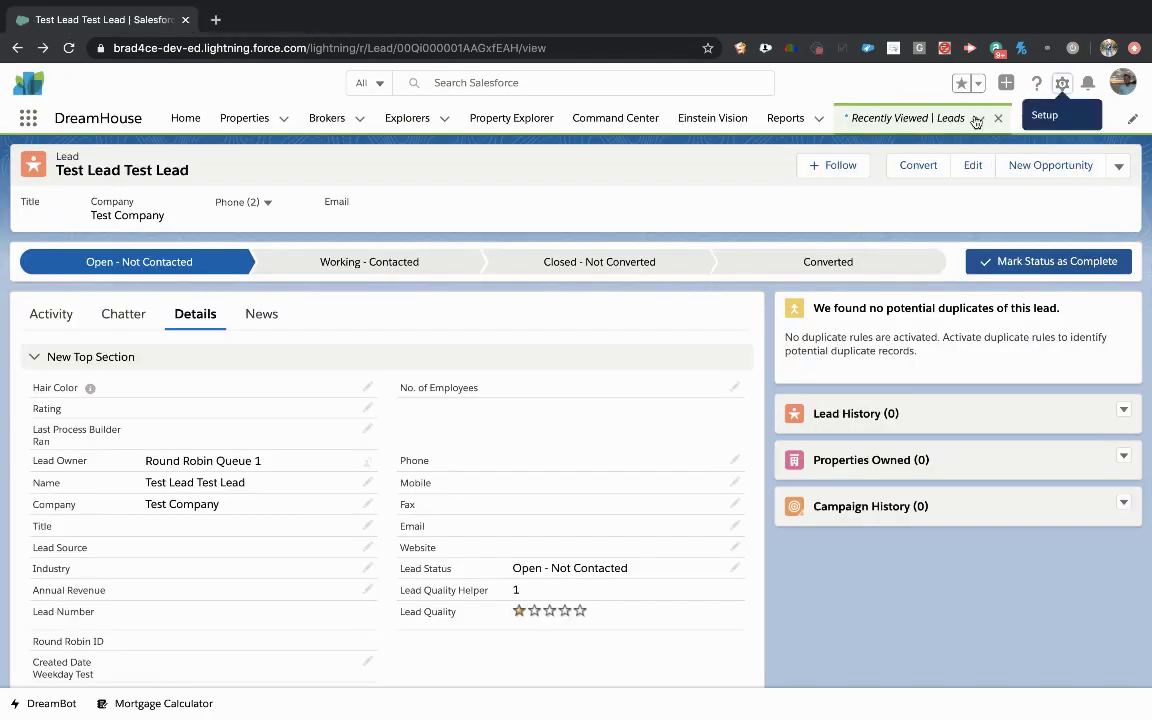
- Open Setup from the lead record and go to Process Builder by creating a workflow process
left_click(1062, 83)
left_click(1032, 123)
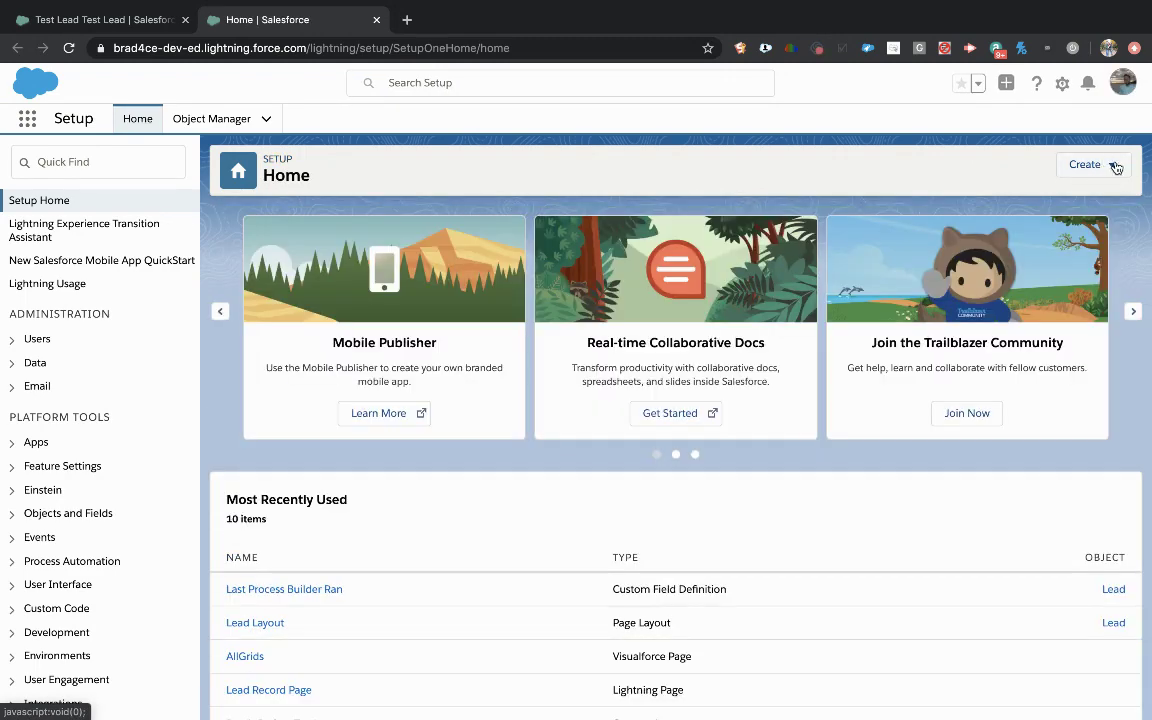
left_click(1093, 166)
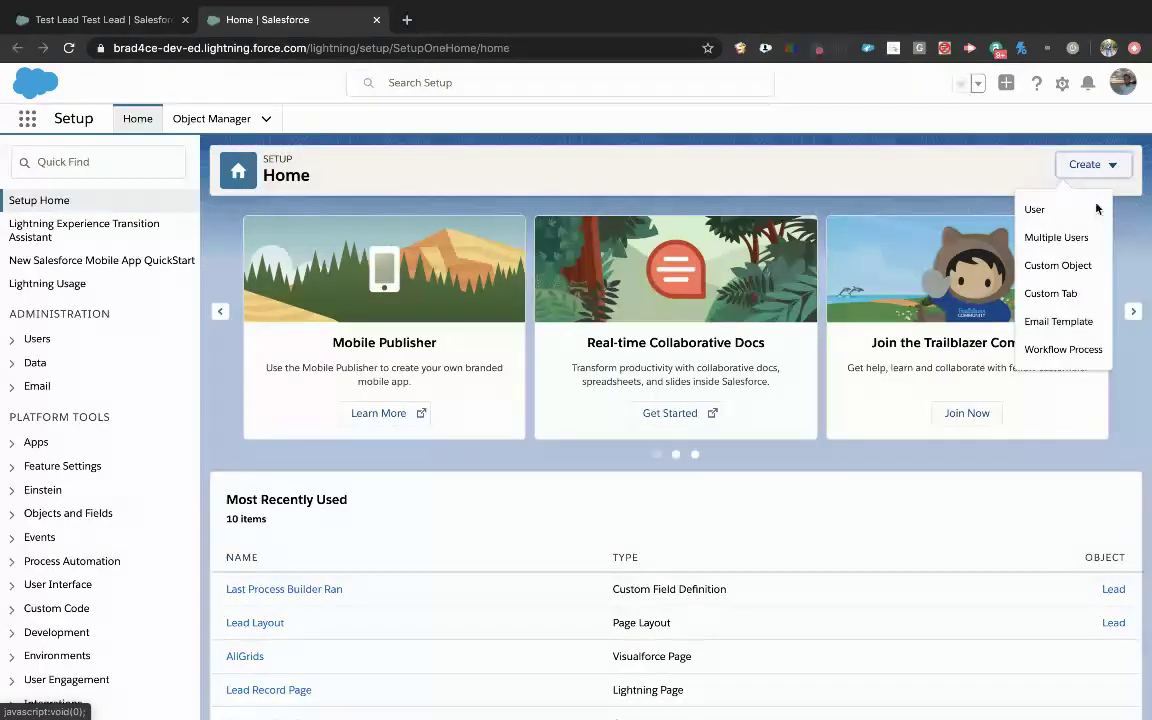
left_click(1063, 349)
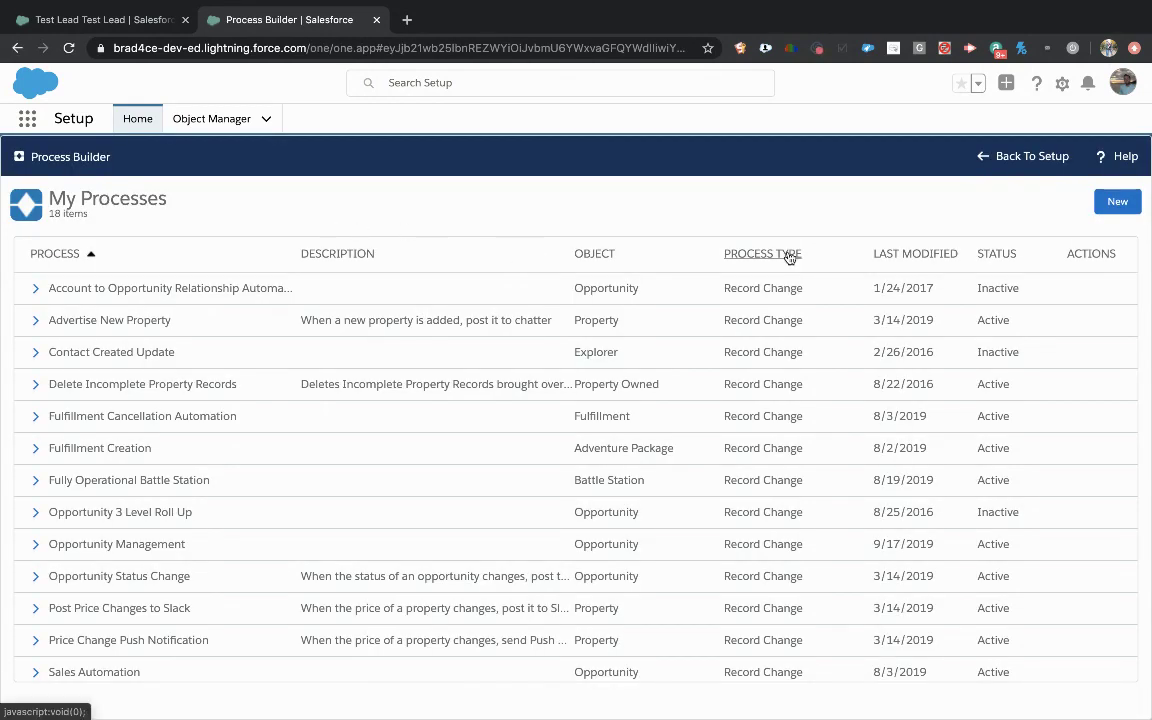
- Create a new process named "Lead Creation/Update Automations" that starts when a record changes, and save it
left_click(1113, 202)
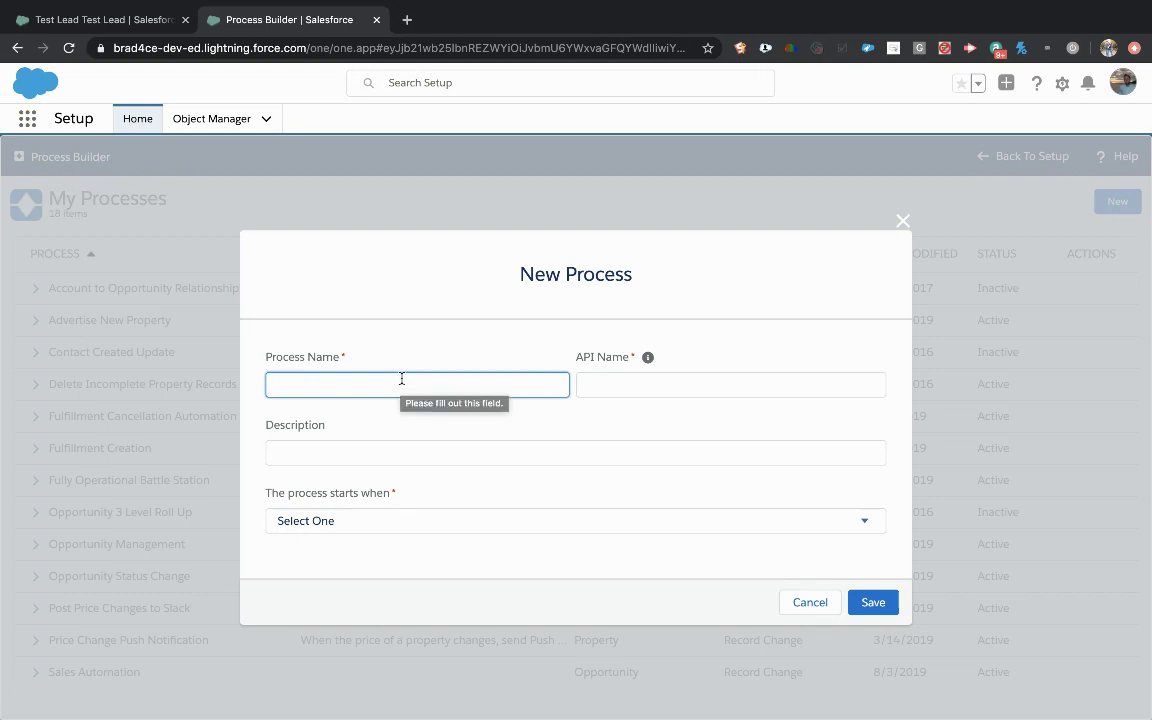
type("Lead Creation/Update Automations")
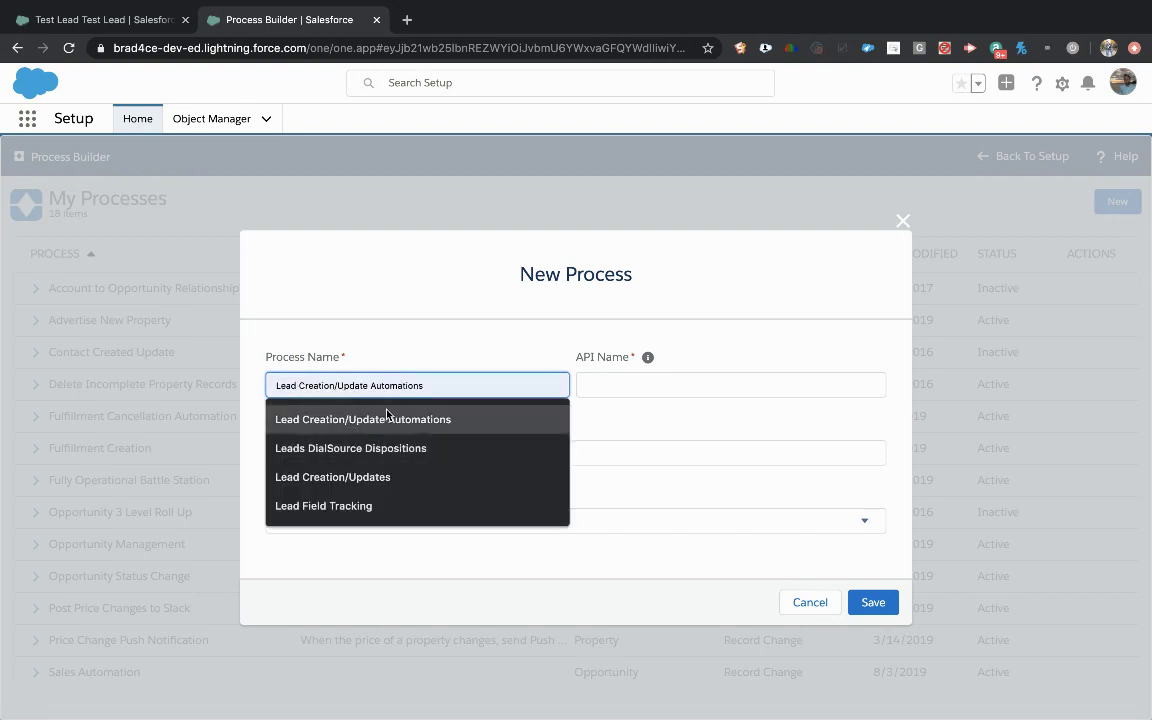
left_click(386, 413)
key("Tab")
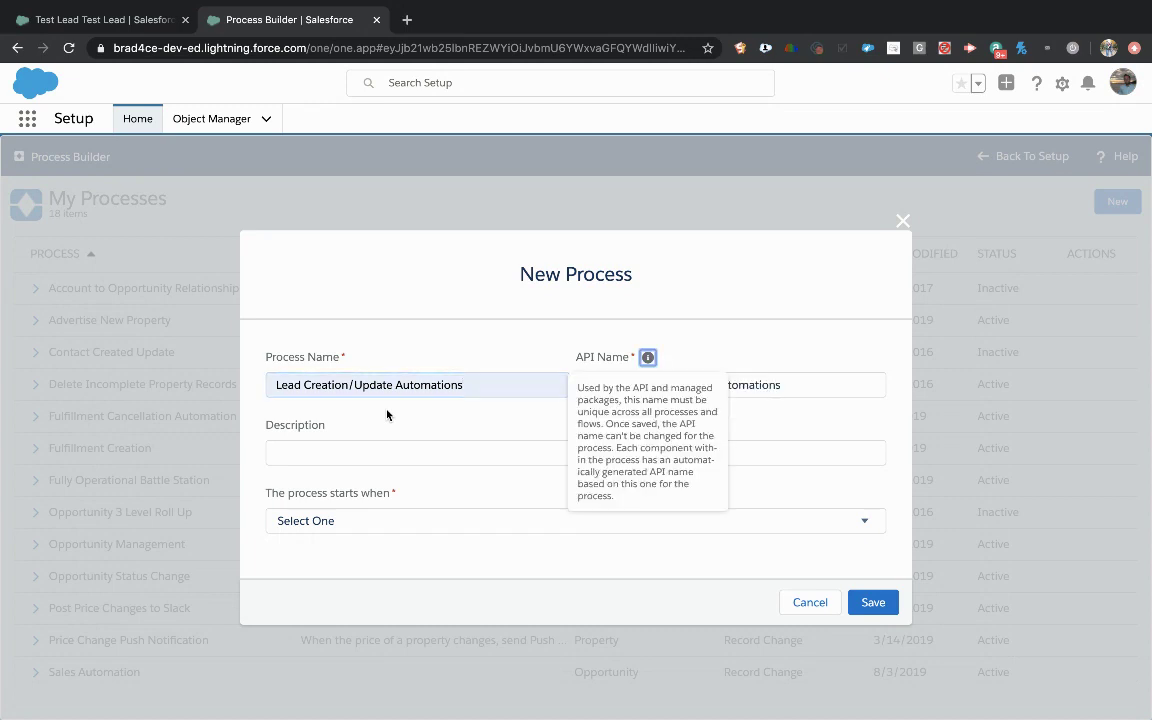
left_click(517, 333)
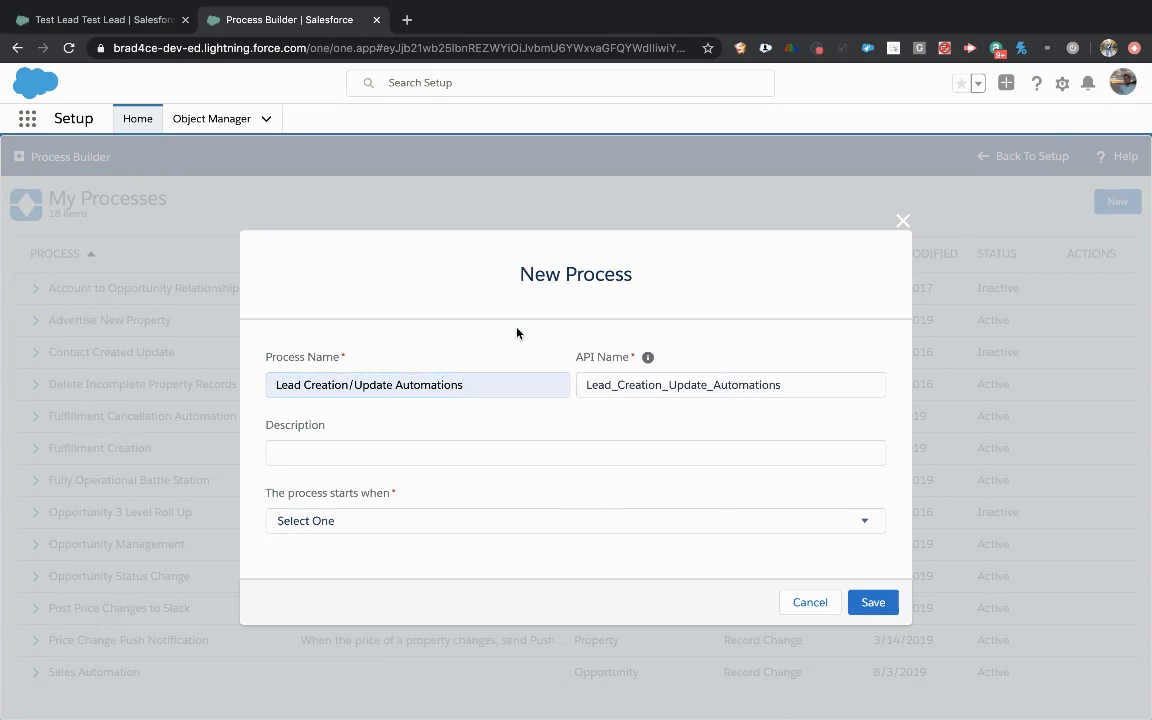
left_click(470, 528)
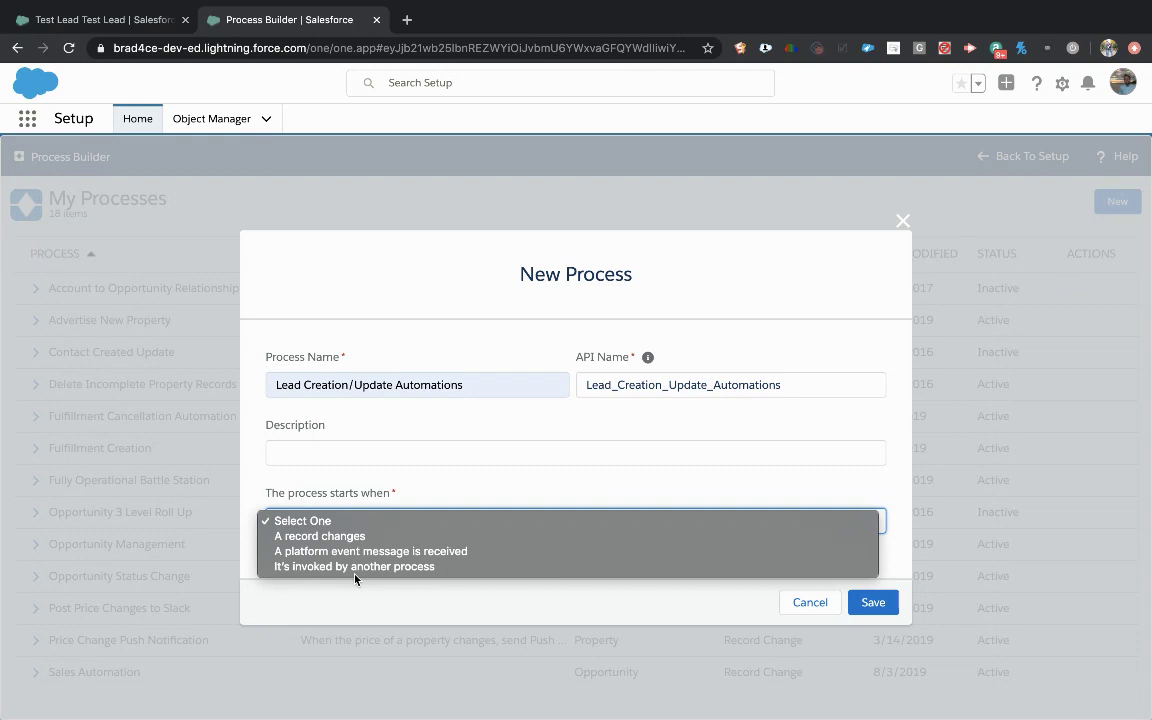
left_click(362, 537)
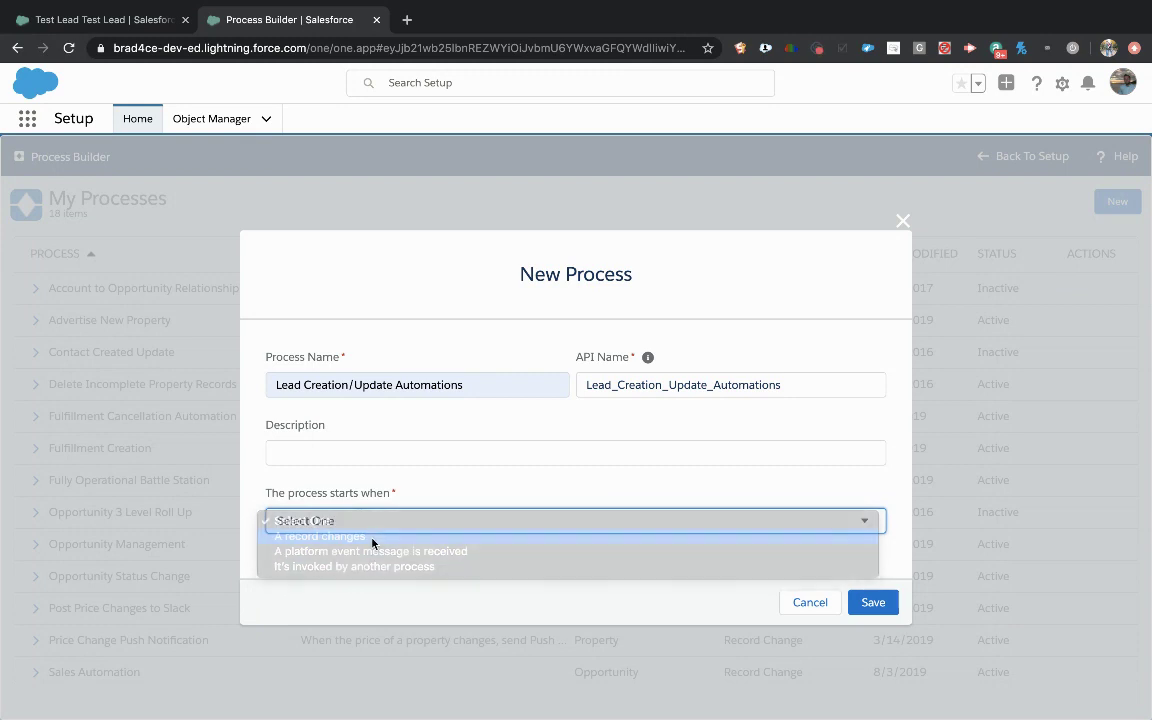
left_click(872, 606)
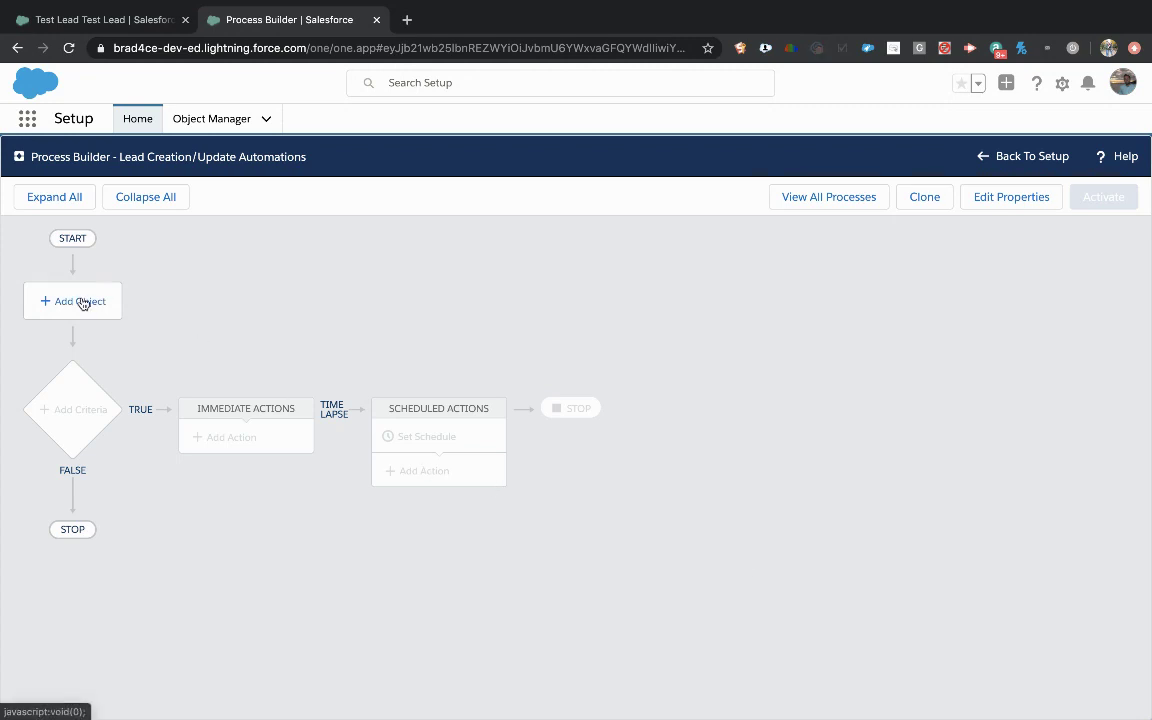
- Choose Lead as the process's object and set it to start when a record is created or edited
left_click(126, 20)
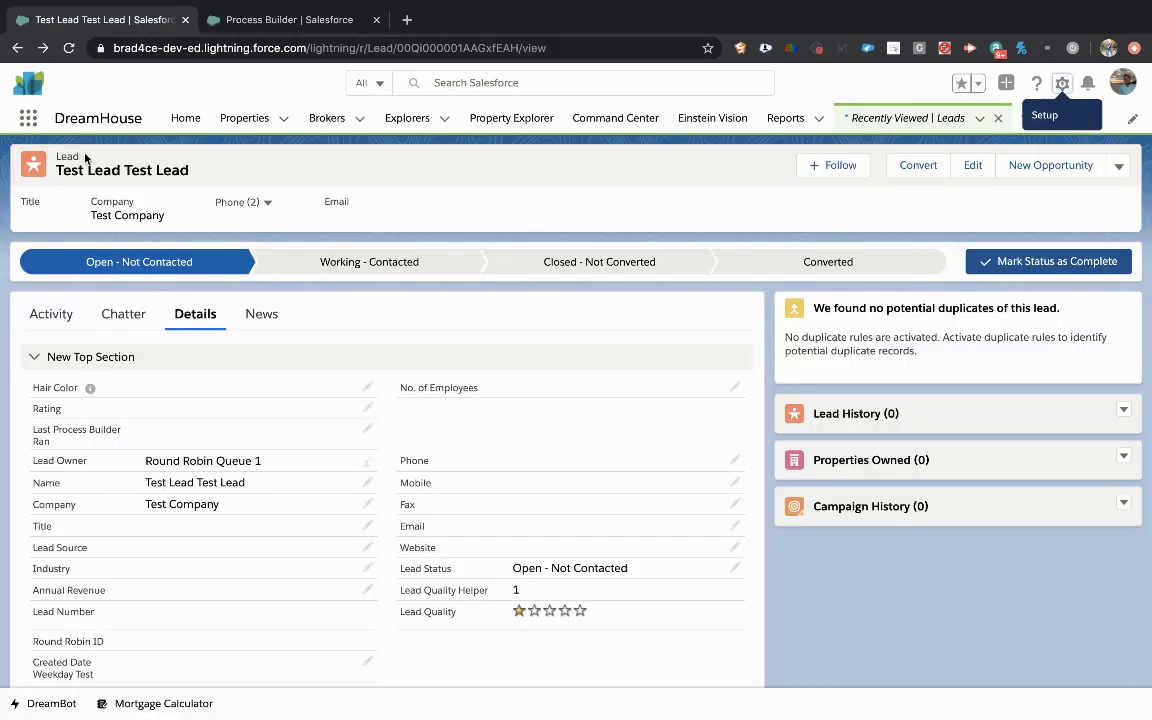
left_click(290, 22)
left_click(64, 293)
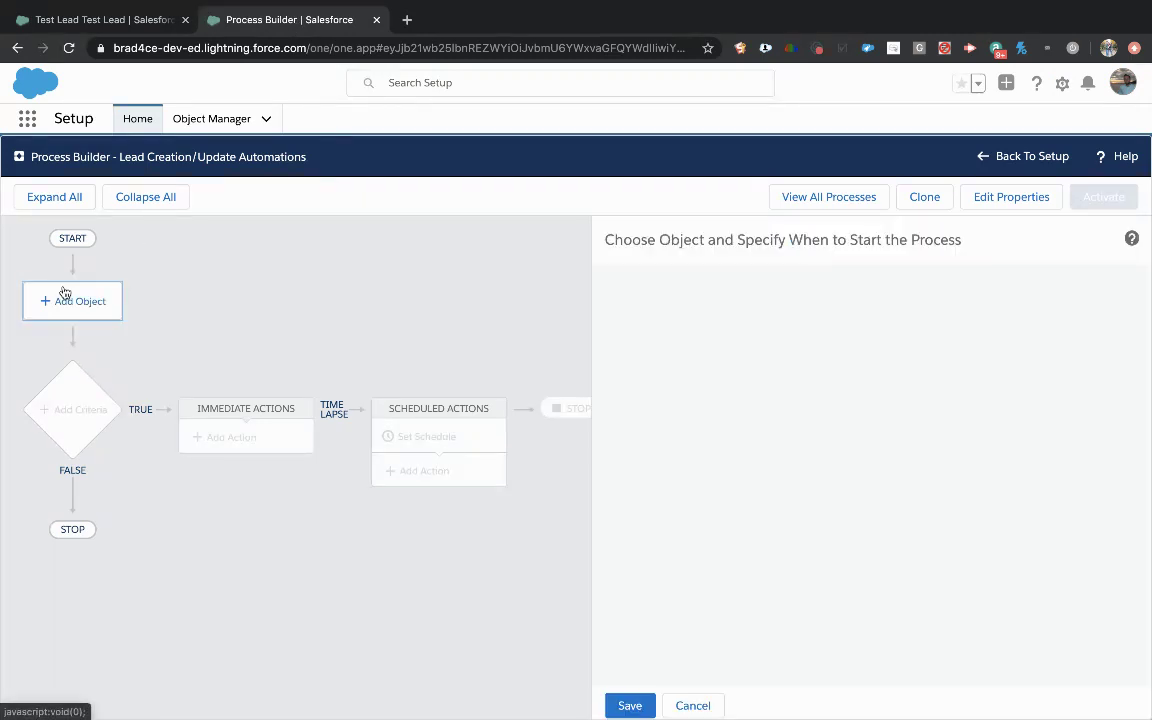
left_click(646, 312)
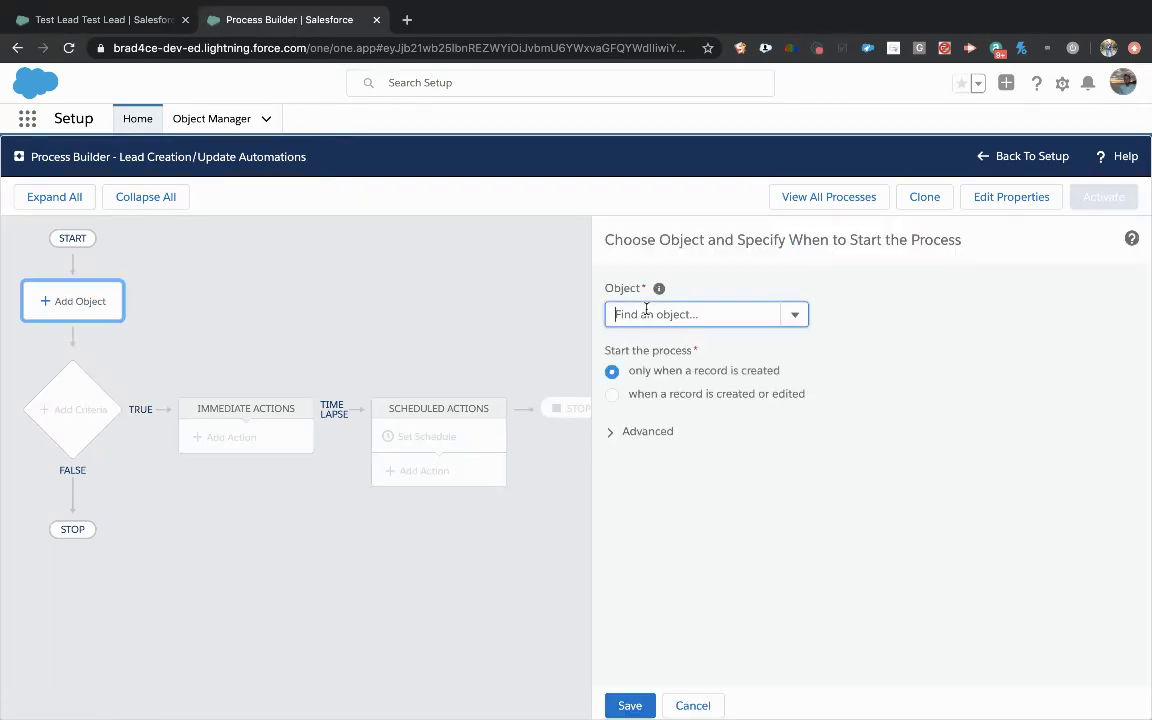
type("lead")
left_click(638, 340)
left_click_drag(635, 369, 671, 400)
left_click(671, 397)
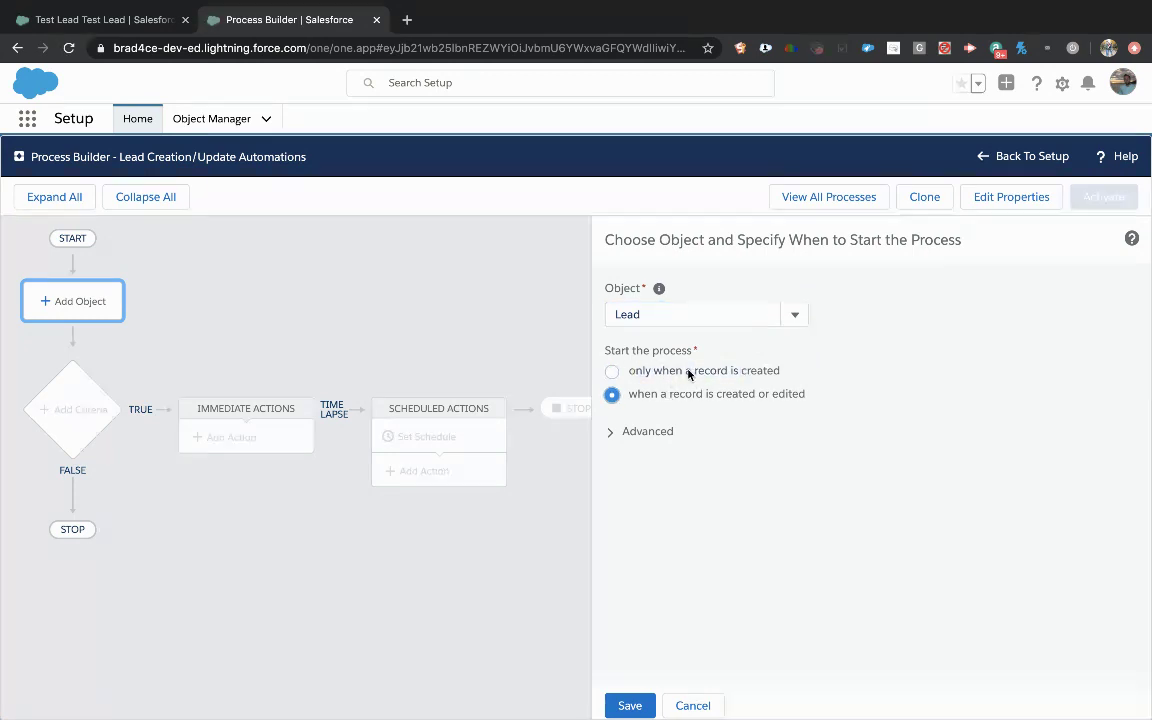
- Review the start options against the test lead record and save the object settings of the process
left_click(88, 24)
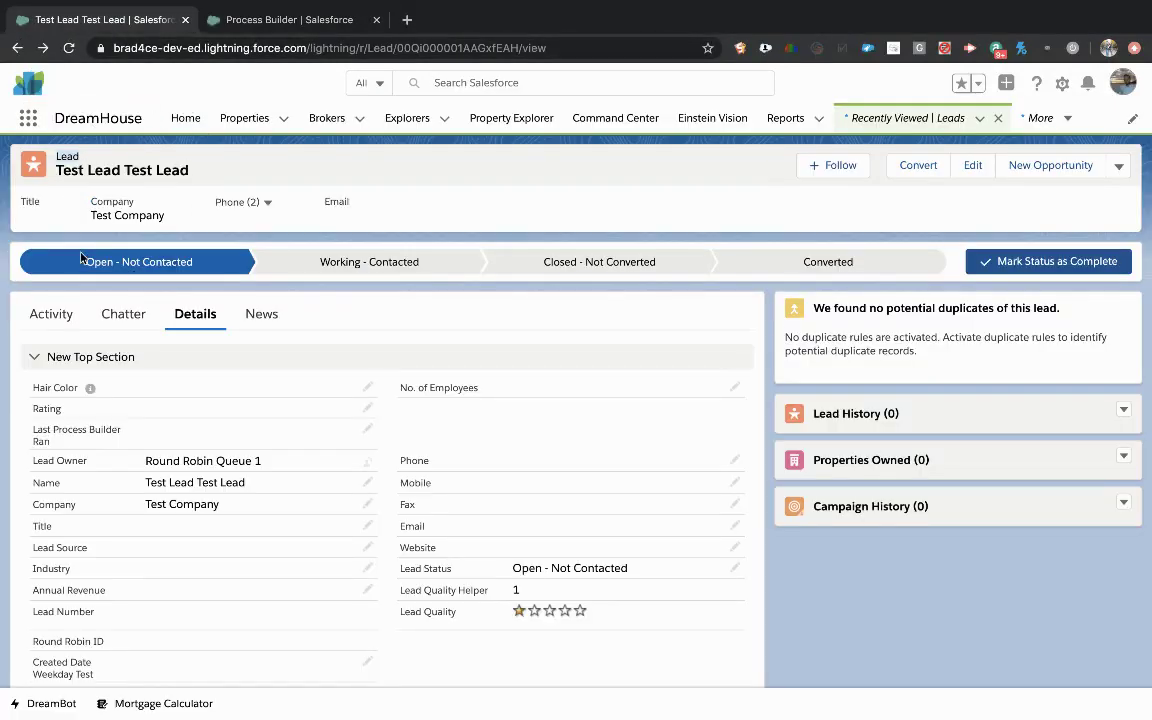
left_click(279, 30)
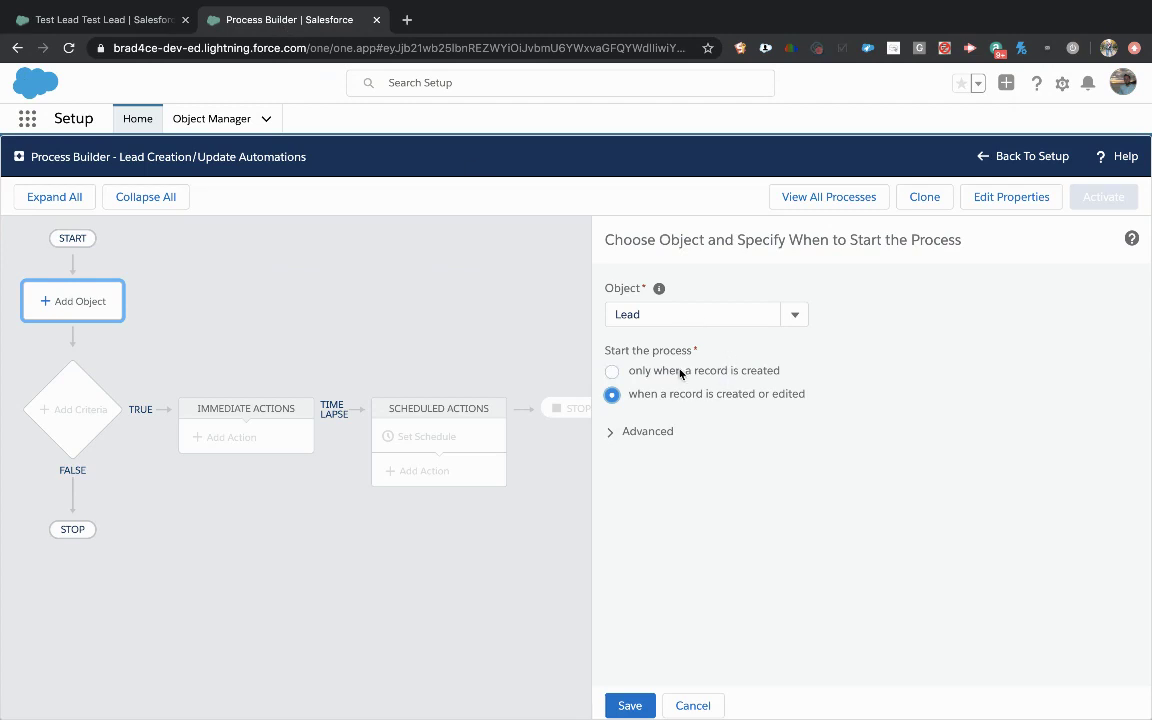
left_click_drag(676, 371, 775, 371)
left_click_drag(709, 394, 806, 396)
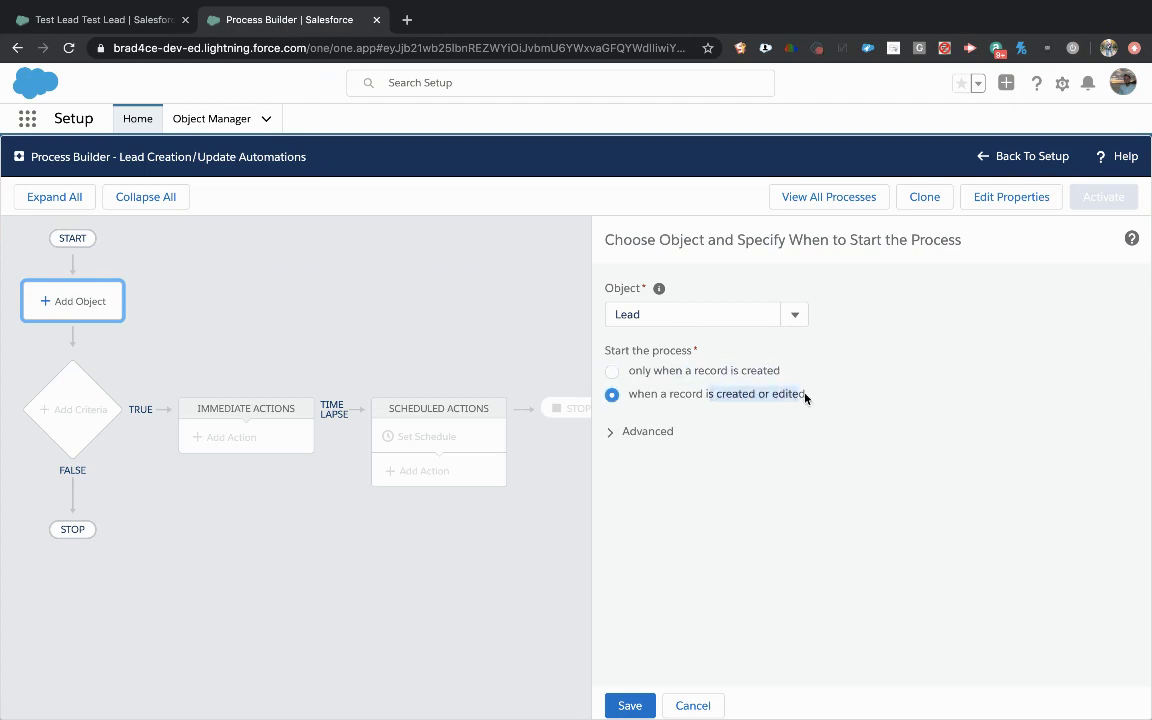
left_click(633, 706)
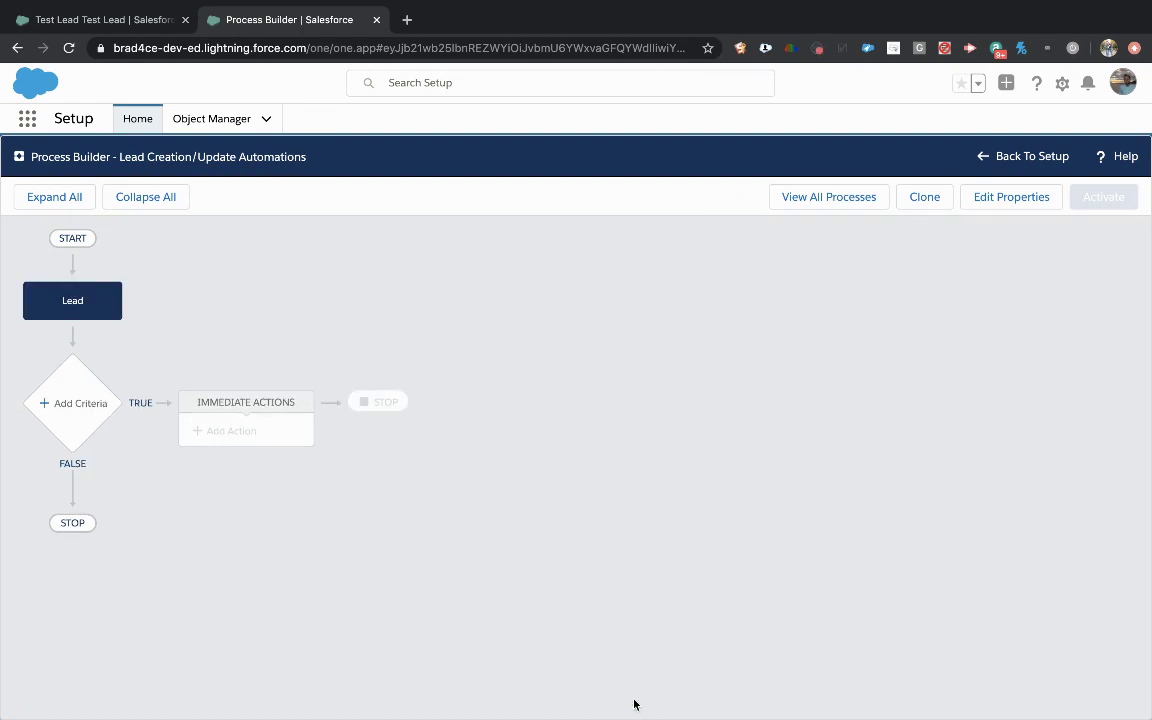
- Add a criteria node named "Lead Source = Phone Inquiry", checking the Lead Source options on the test lead
left_click(80, 403)
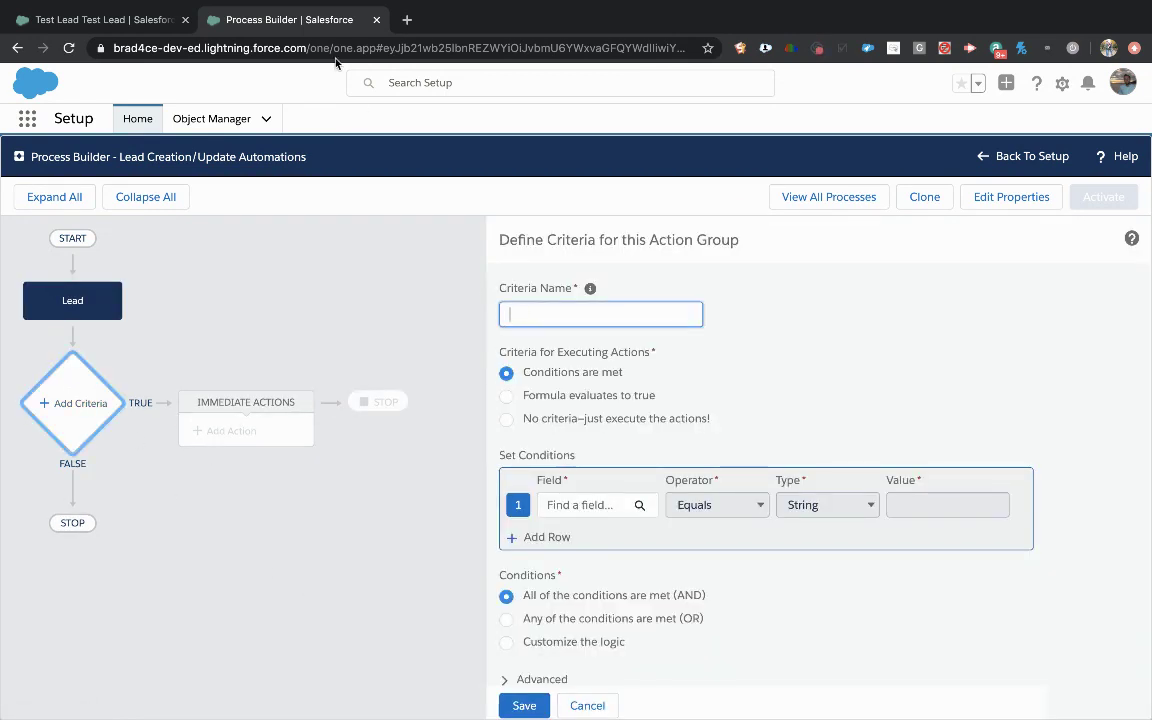
left_click(130, 22)
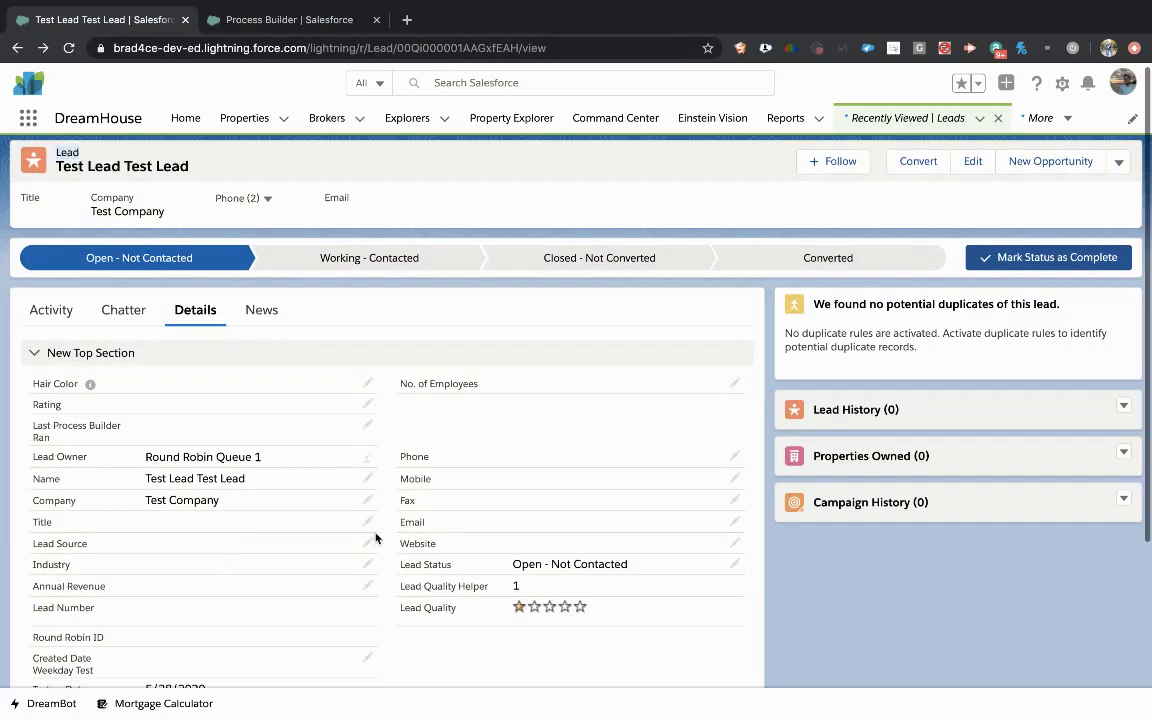
left_click(367, 543)
left_click(272, 540)
left_click(255, 22)
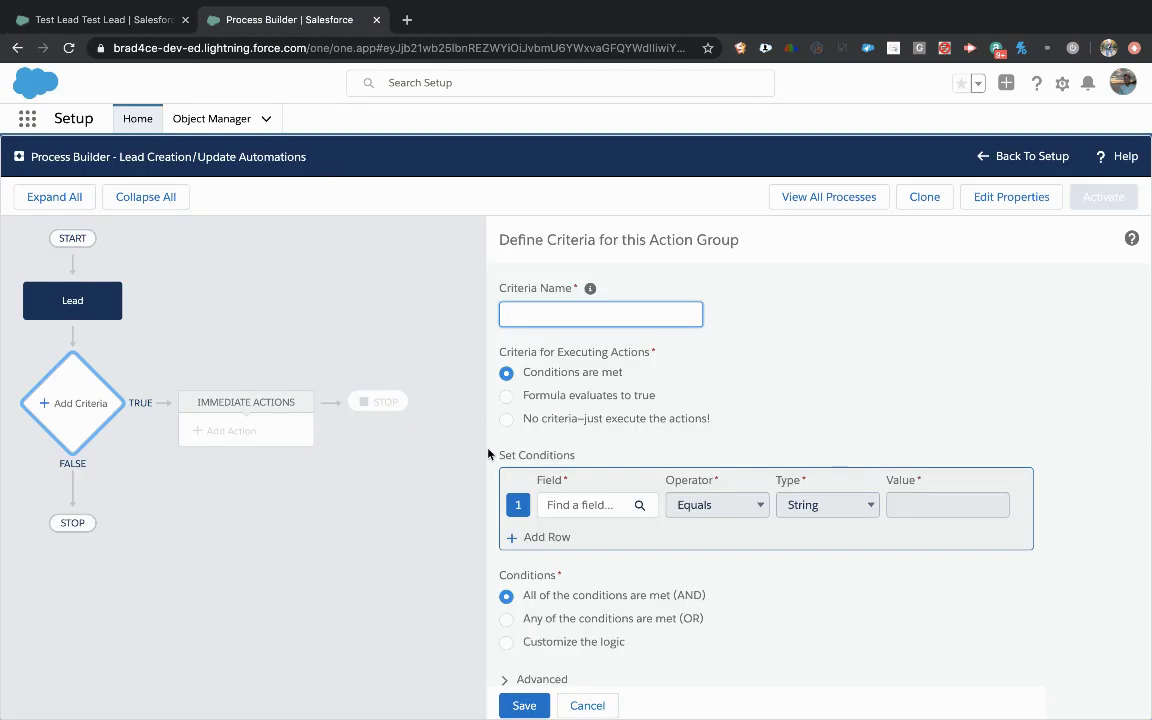
type("Lead Source = Phone Inquiry")
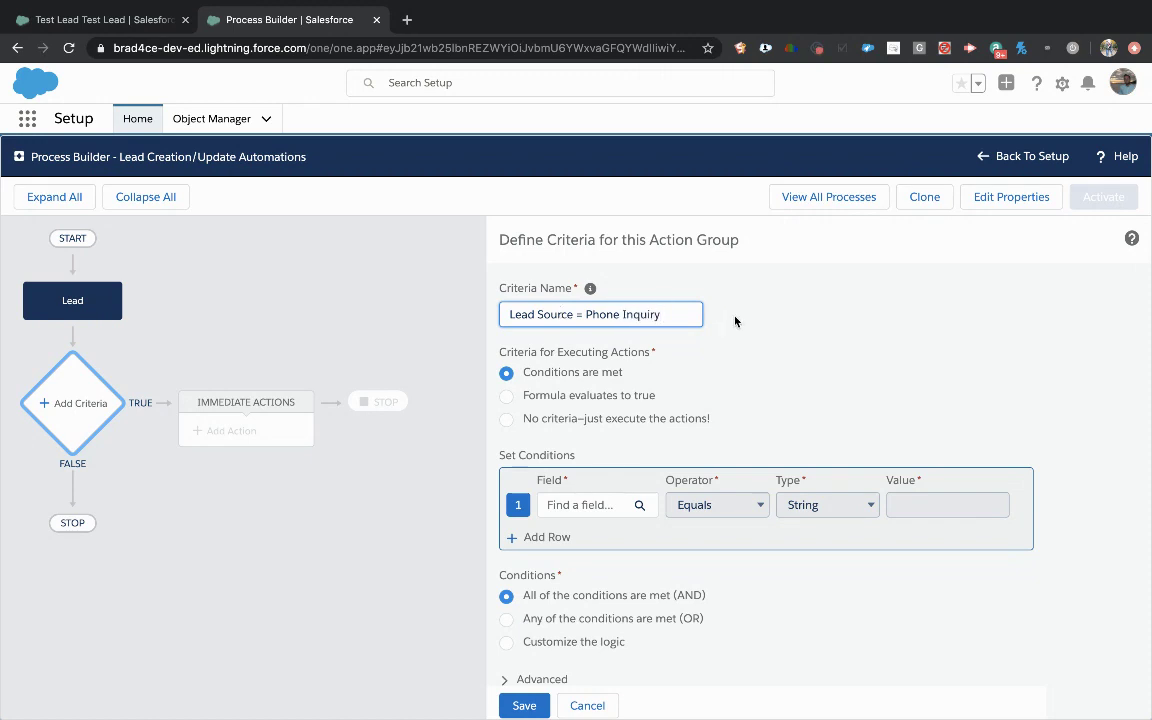
left_click_drag(680, 315, 501, 303)
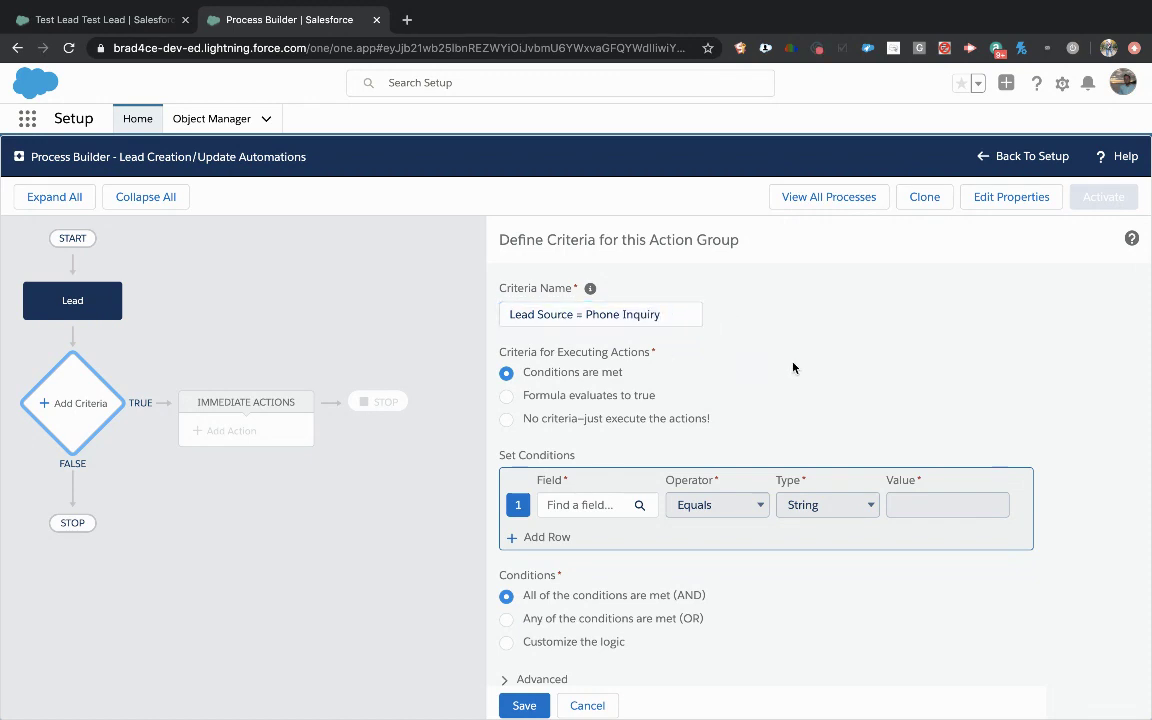
left_click(578, 506)
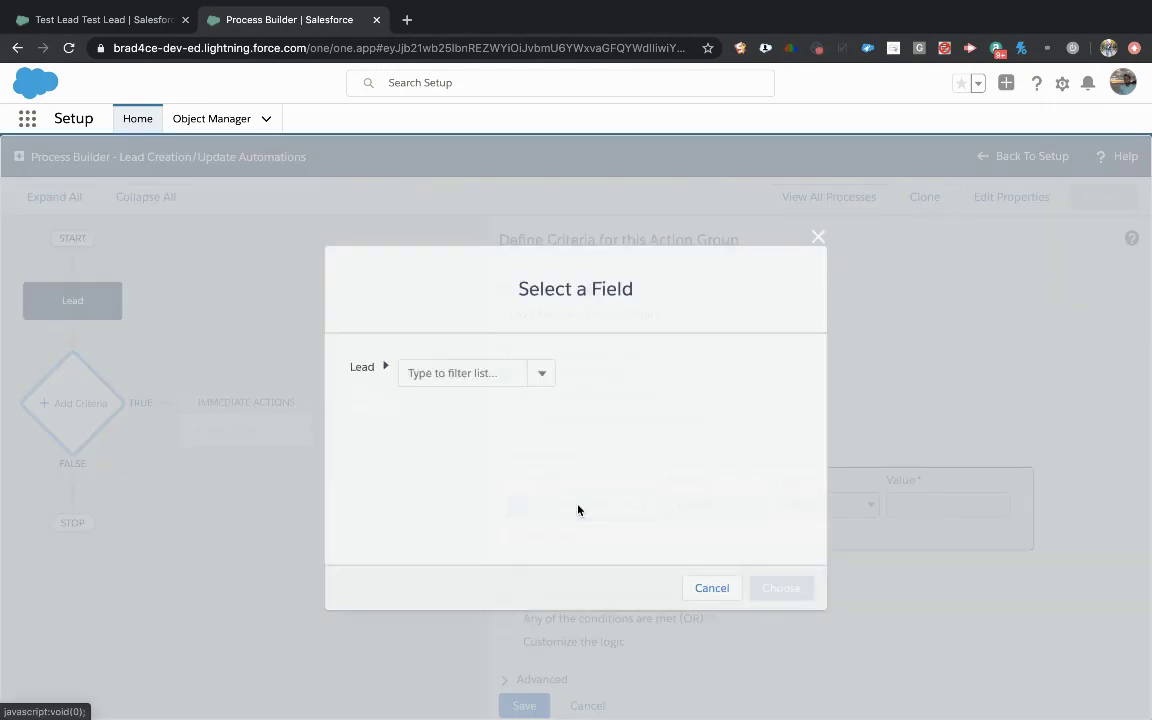
type("le")
left_click(703, 590)
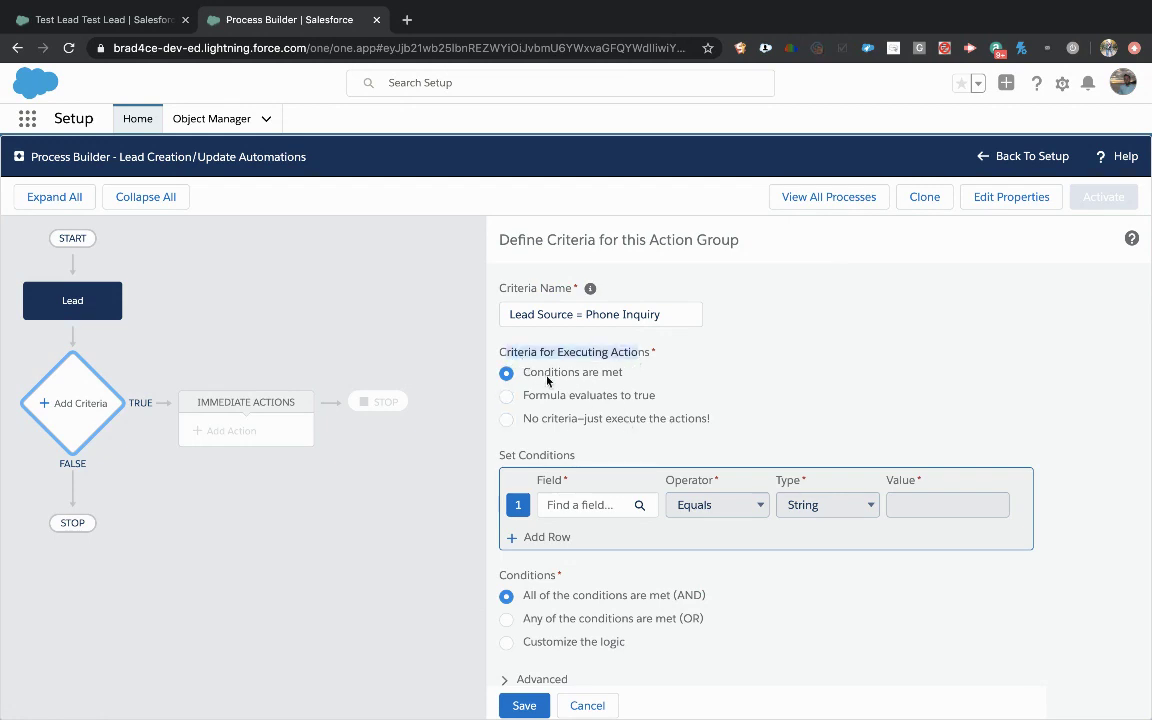
- Set the criteria condition so that the lead's Lead Source field equals the picklist value Phone Inquiry
left_click_drag(545, 372, 632, 375)
scroll(698, 405, "down", 1)
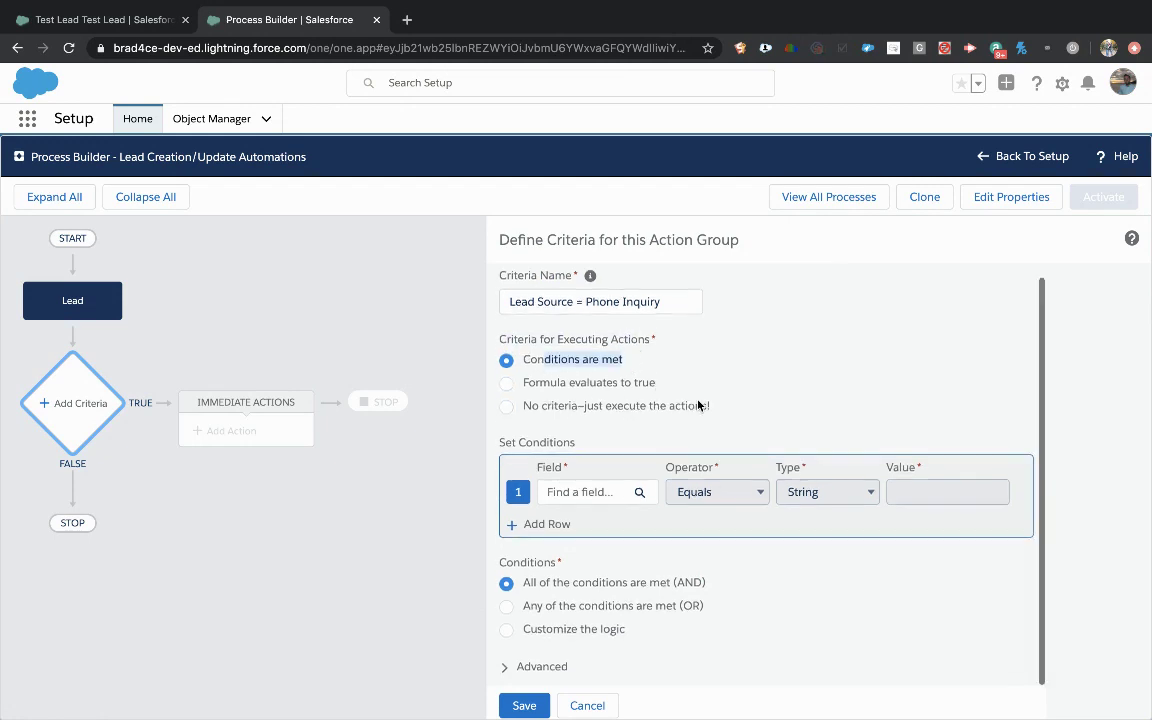
left_click(580, 491)
type("lead sour")
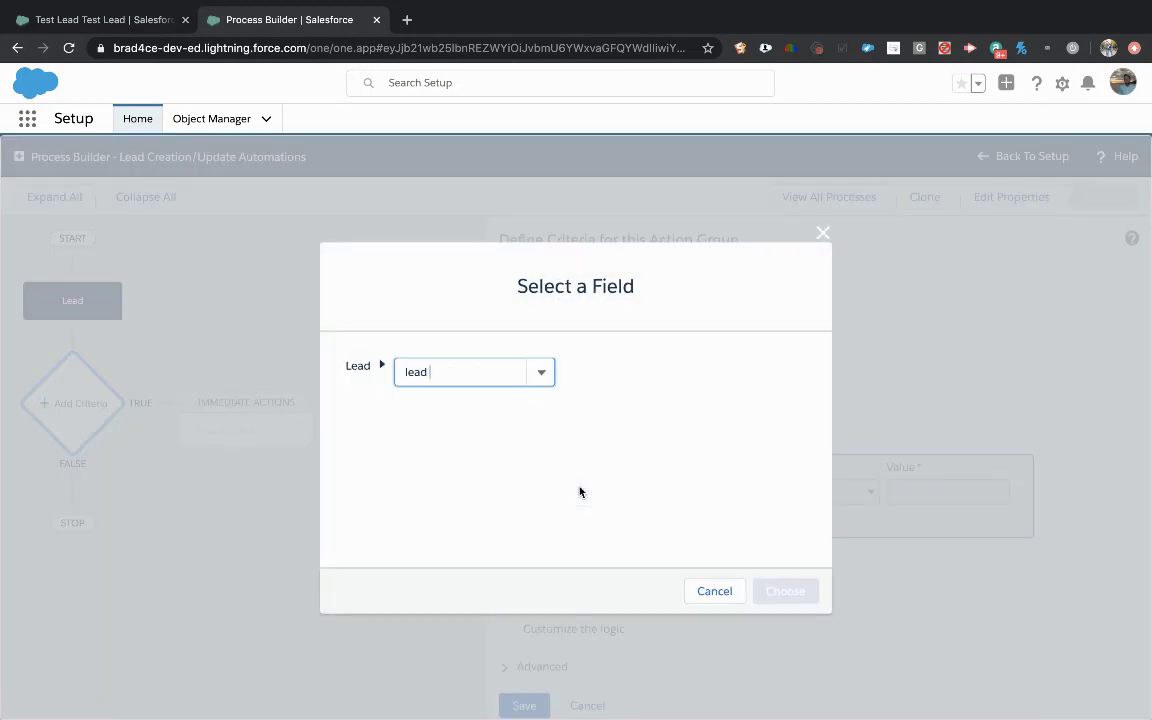
left_click(458, 401)
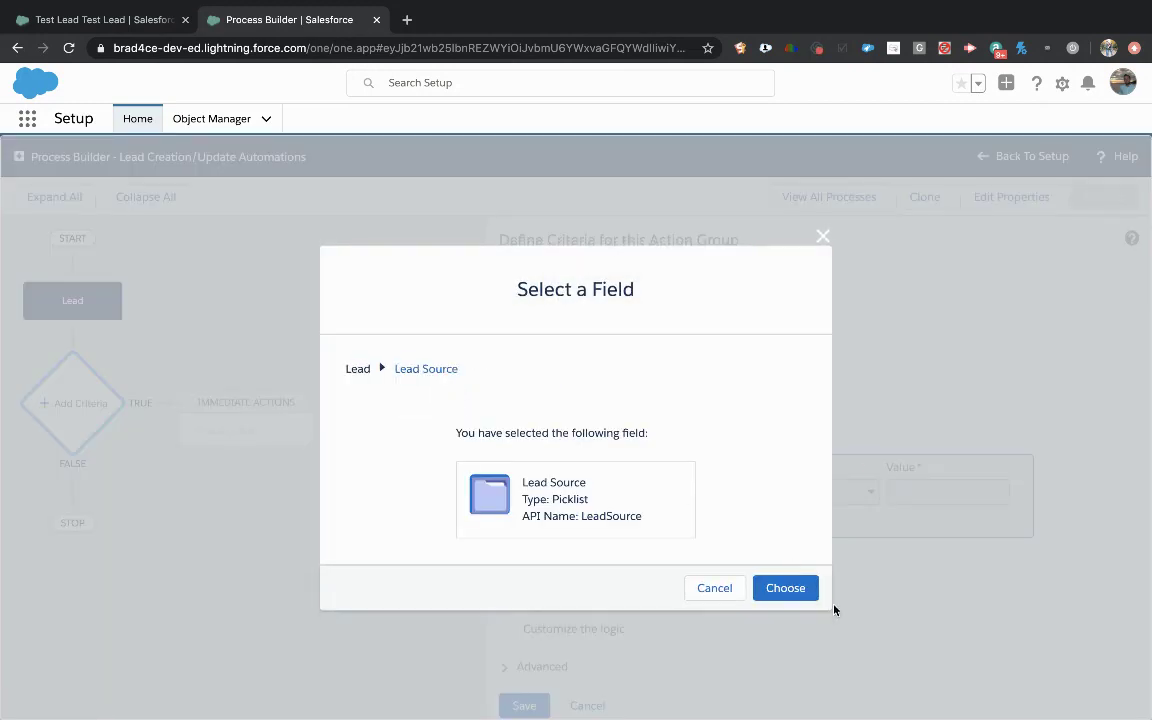
left_click(804, 586)
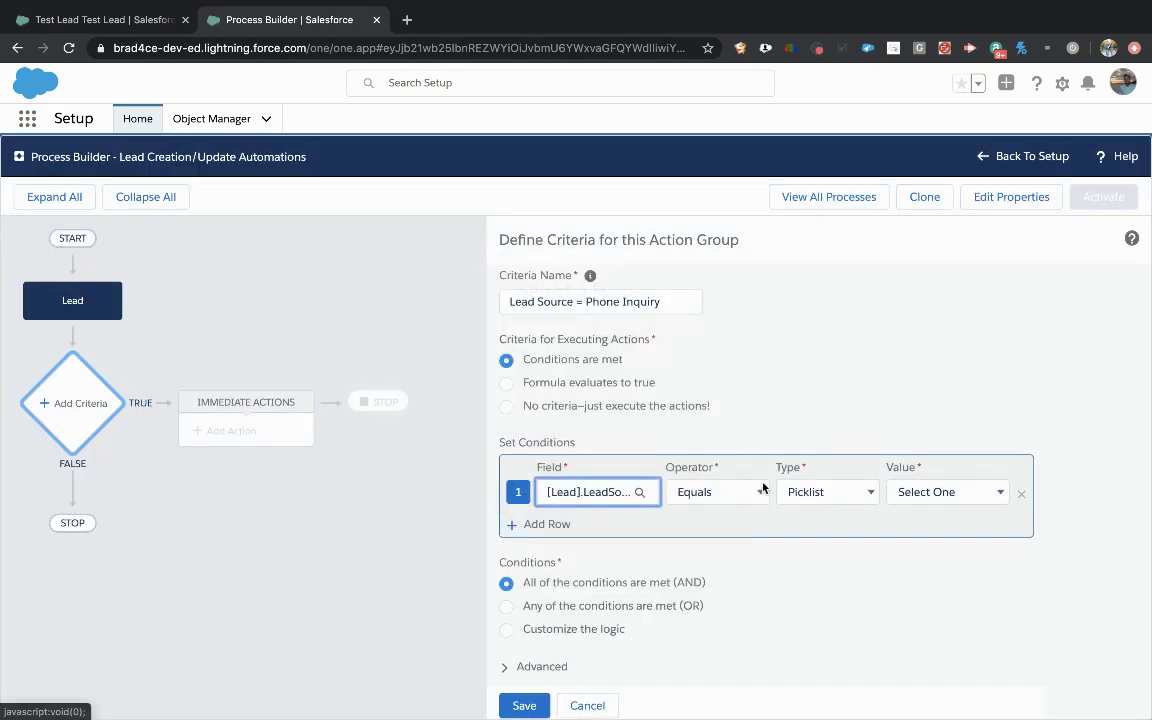
left_click(905, 492)
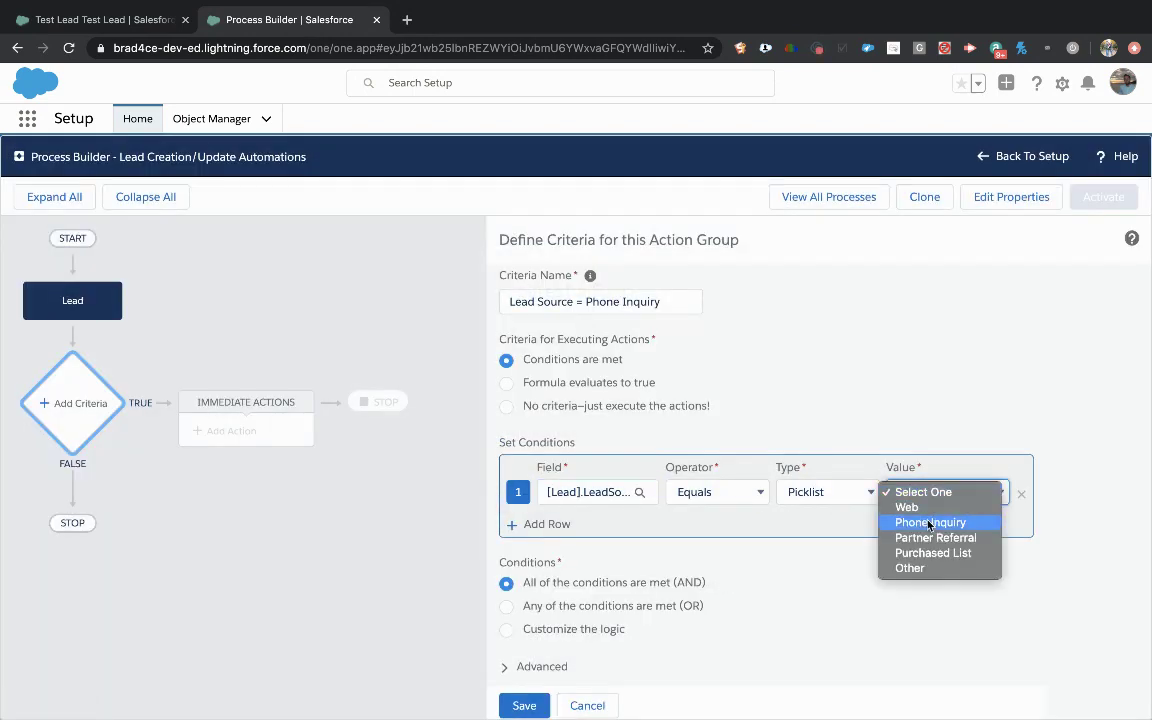
left_click(927, 523)
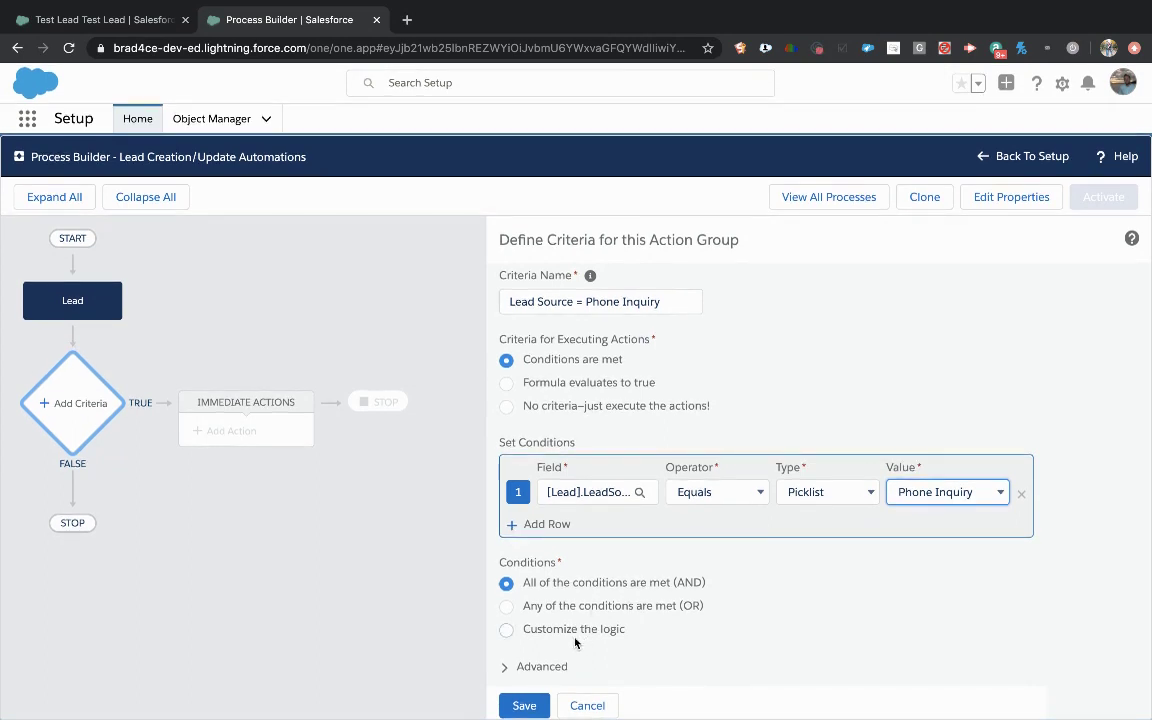
- Set the criteria to execute actions only when specified changes are made to the record, and save the criteria
left_click(530, 666)
scroll(560, 620, "down", 1)
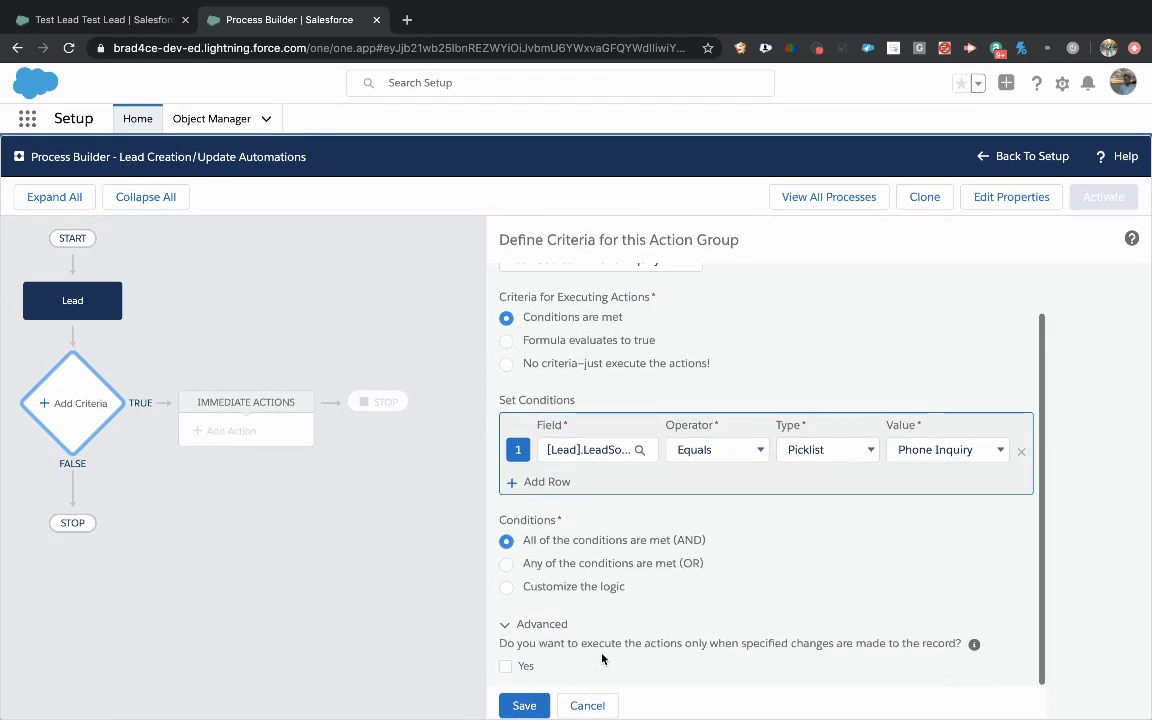
left_click(505, 666)
left_click_drag(508, 645, 626, 644)
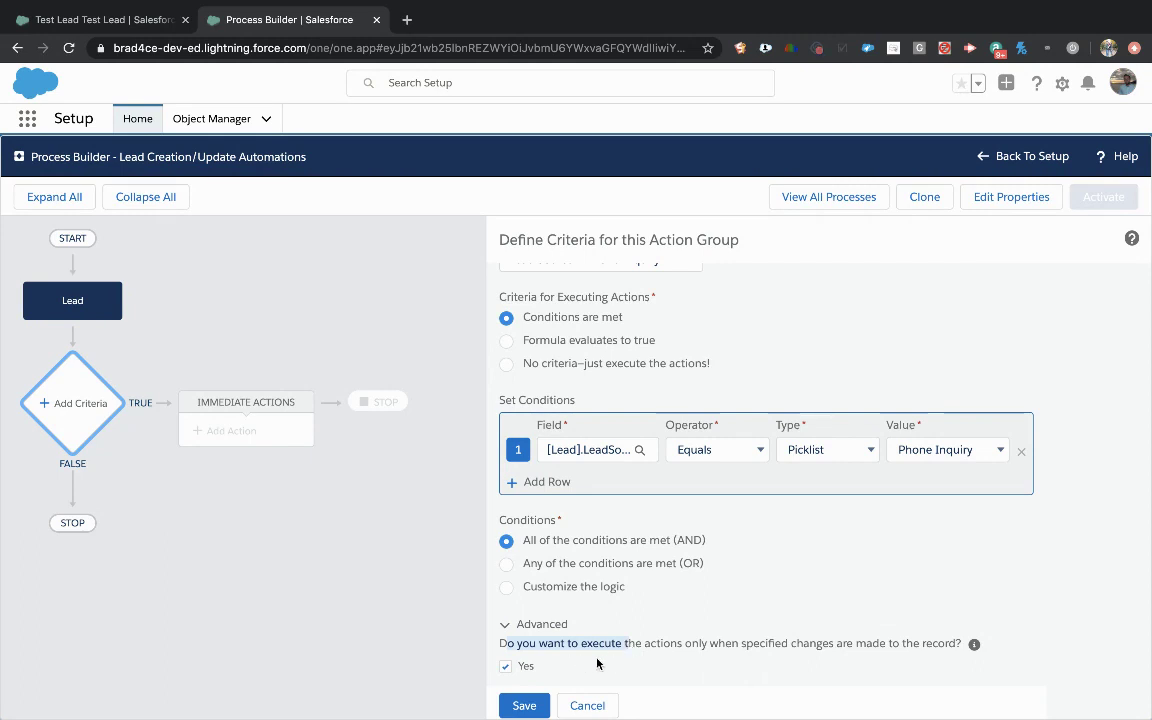
left_click(537, 706)
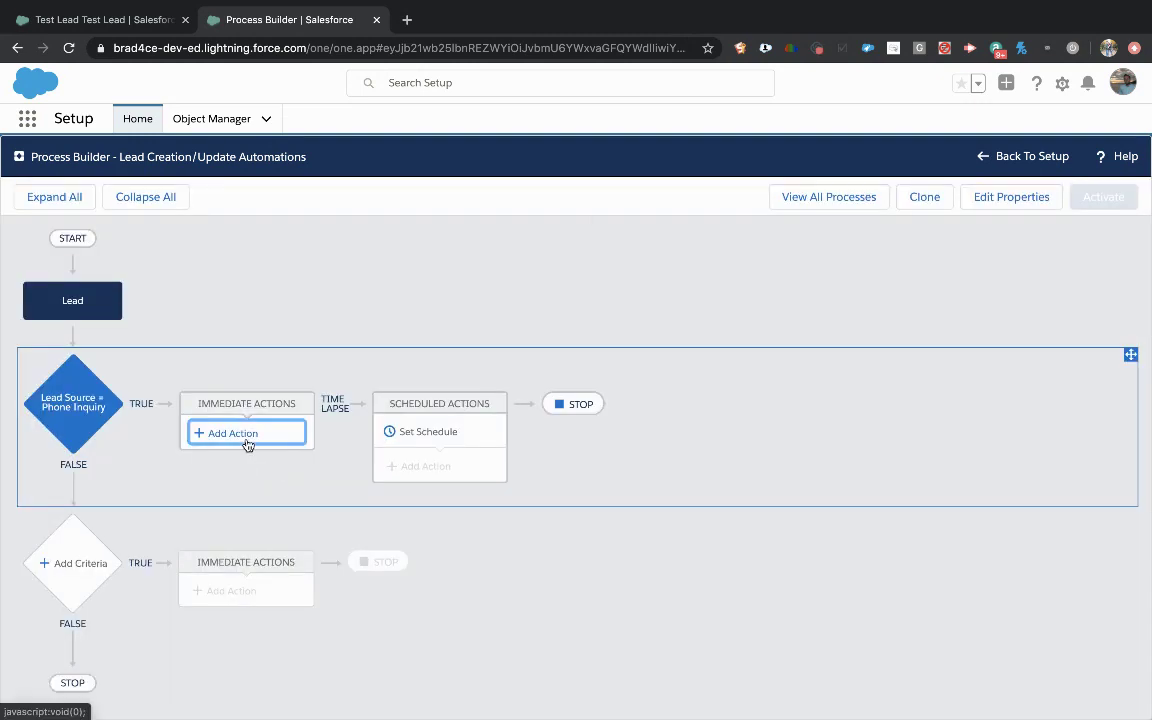
- Add an immediate Update Records action named "Update Lead" that targets the Lead record that started the process
left_click(220, 432)
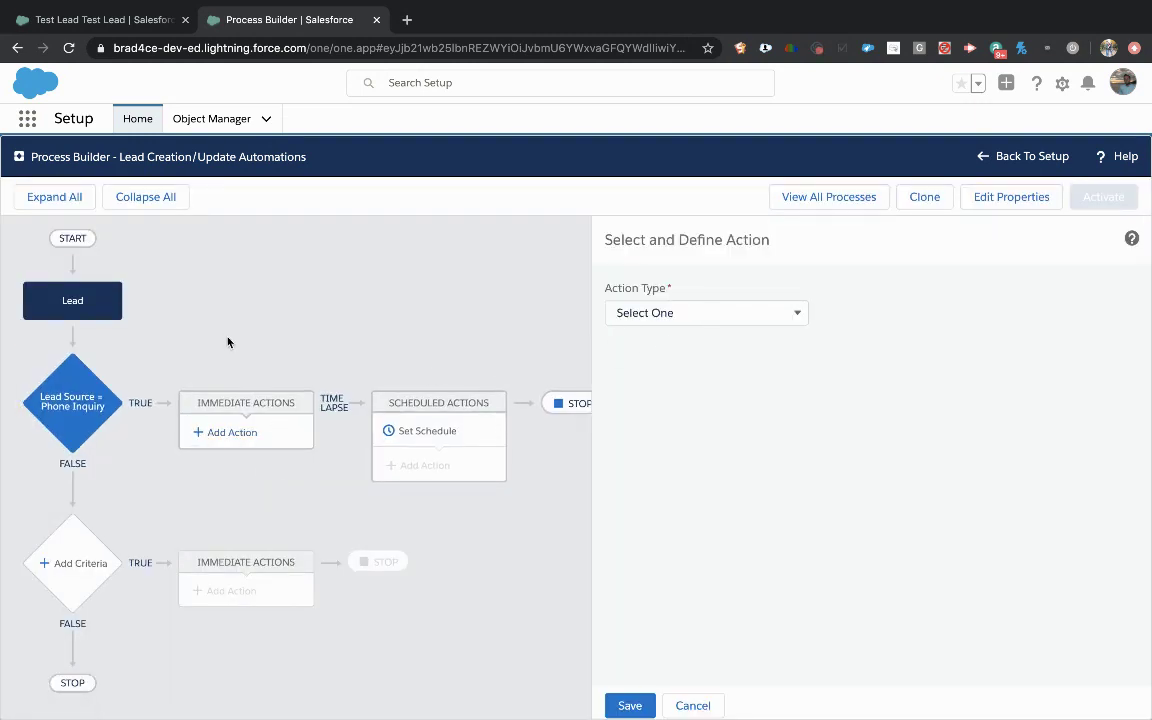
left_click_drag(198, 403, 300, 404)
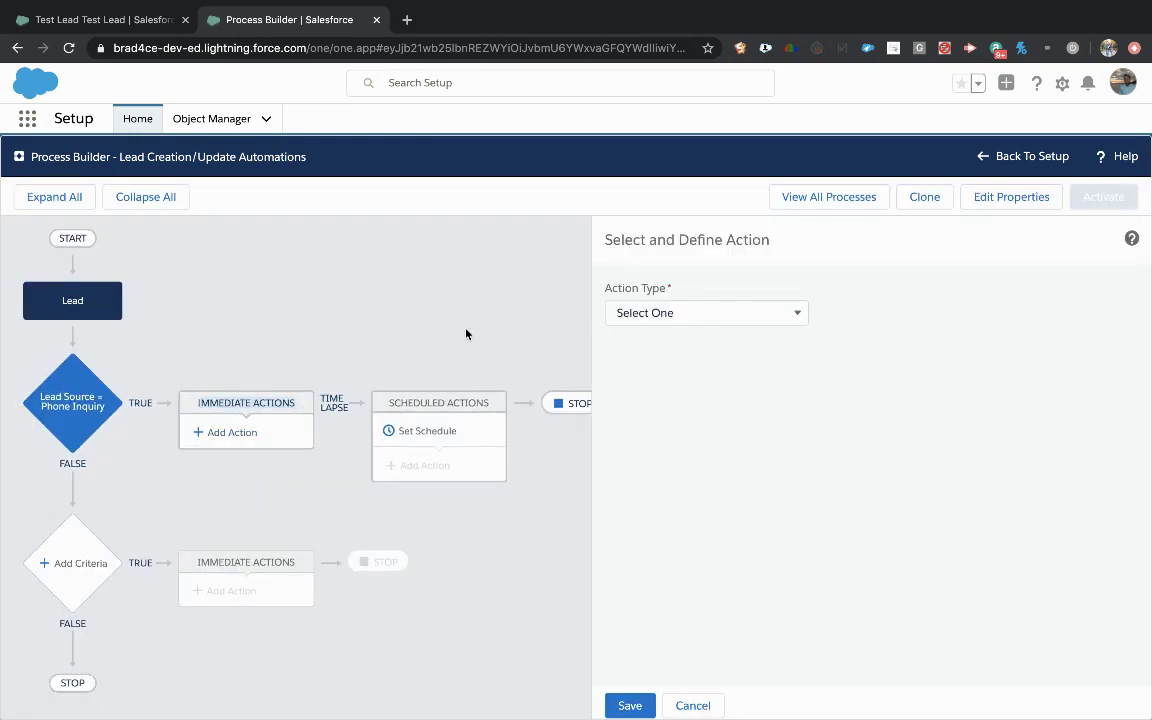
left_click(640, 313)
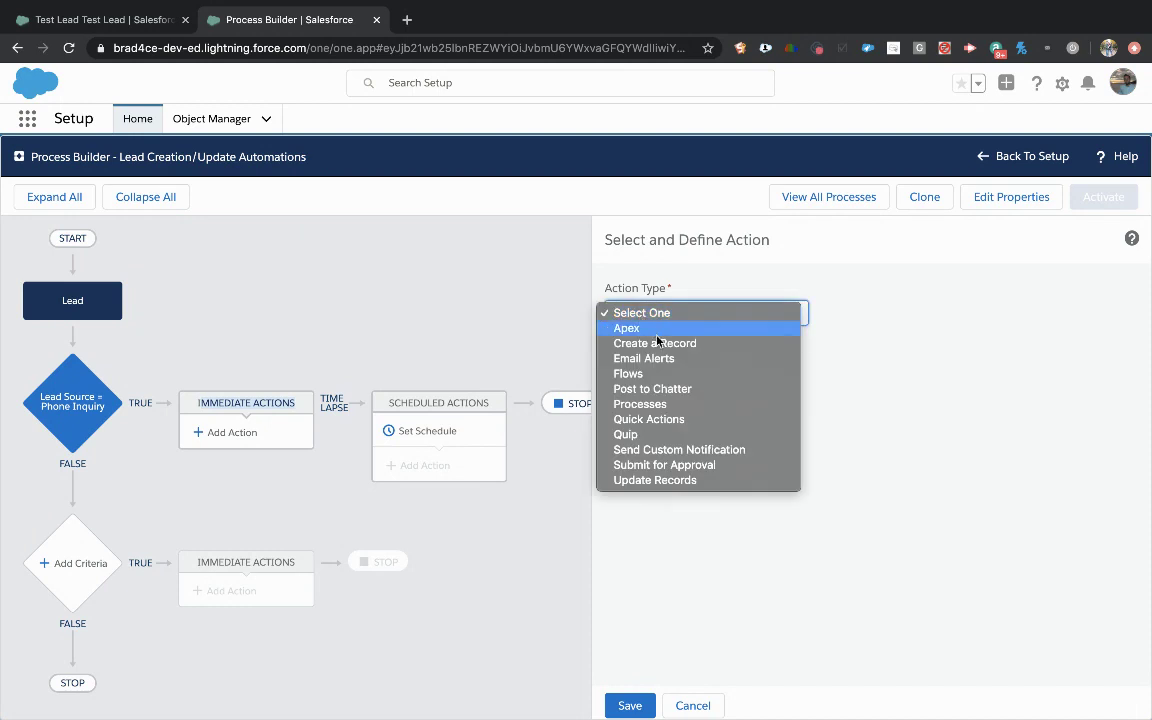
left_click(661, 481)
left_click(663, 385)
type("Update Lead")
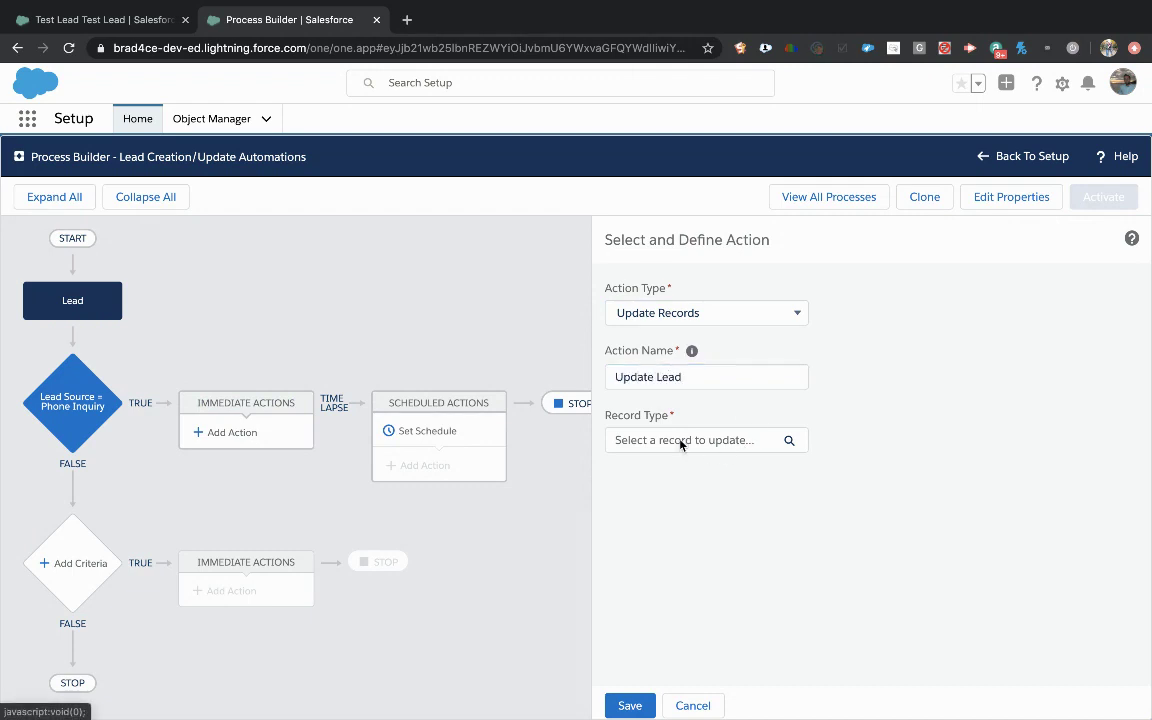
left_click(628, 441)
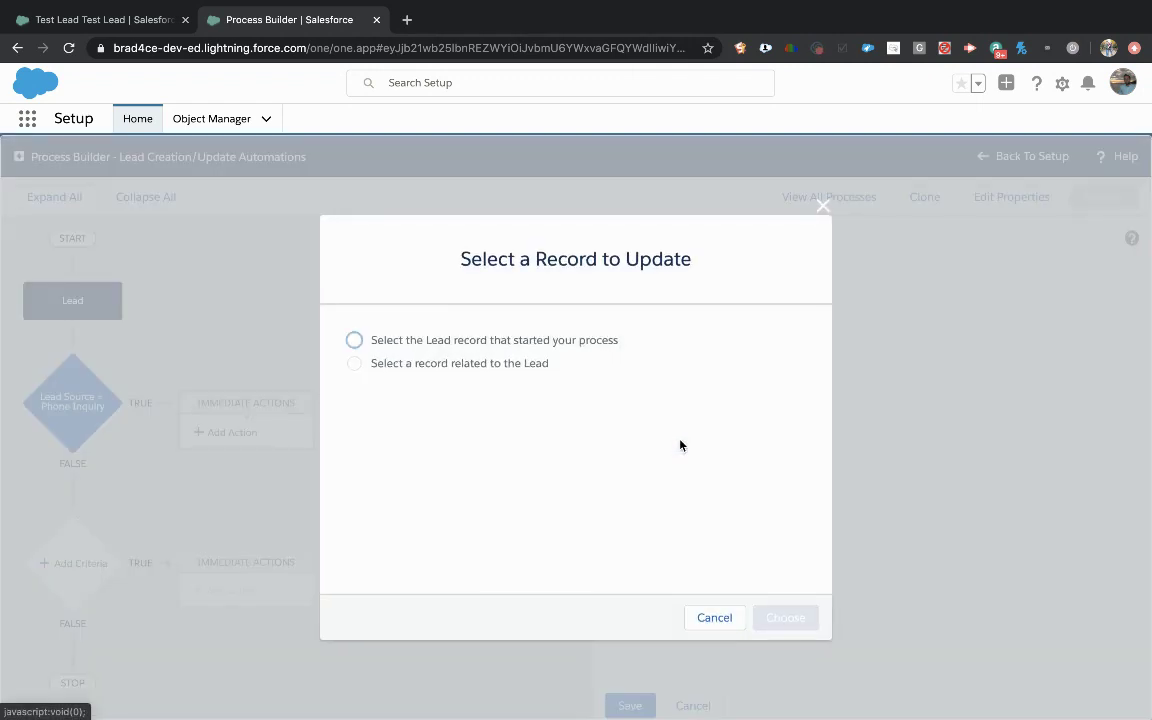
left_click(394, 342)
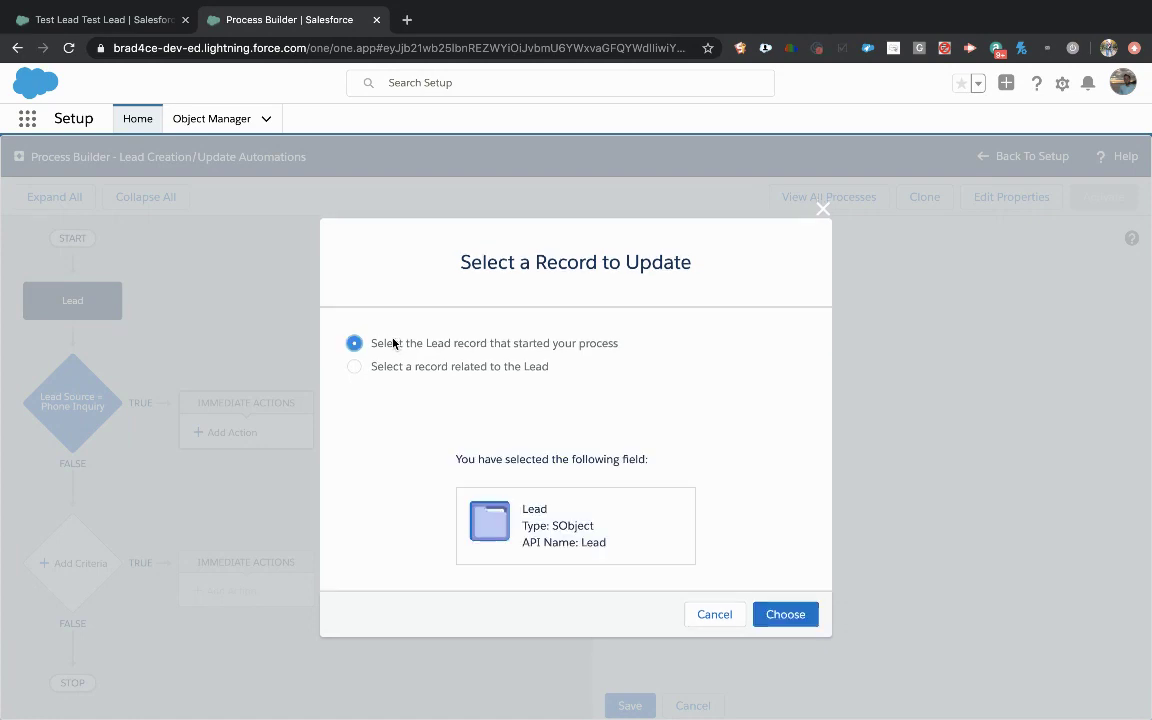
left_click(785, 614)
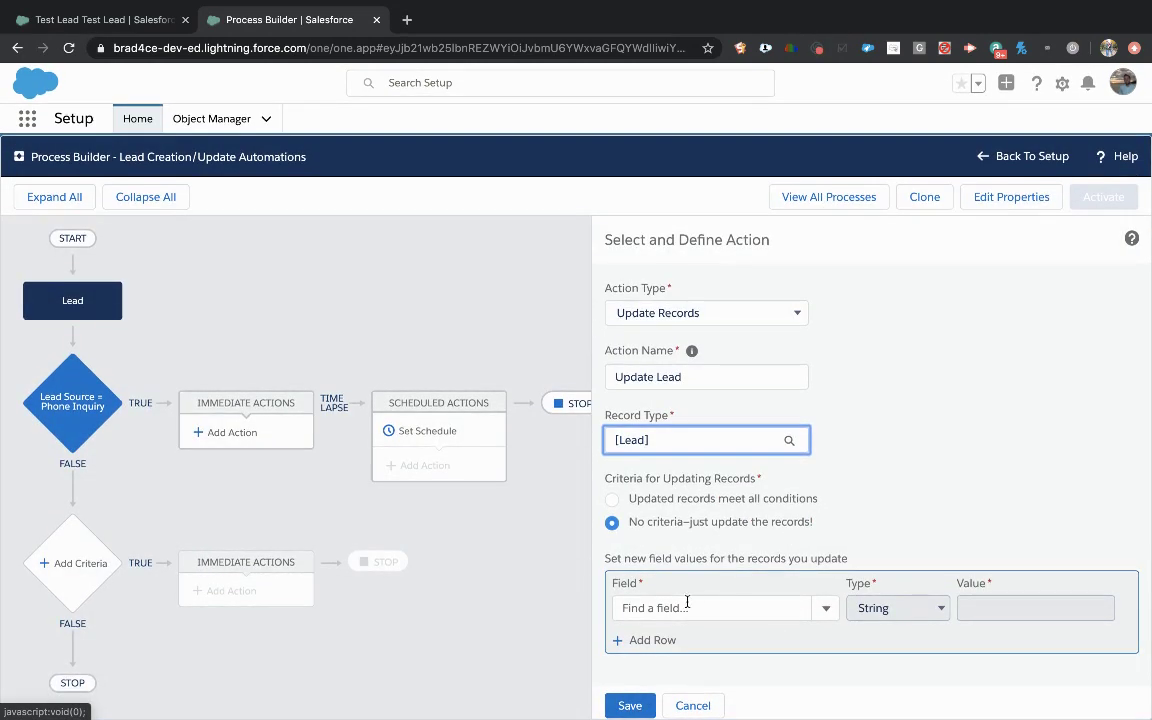
- Add a field update to the action that sets Owner ID, with type User, to the org owner's user record
left_click(638, 605)
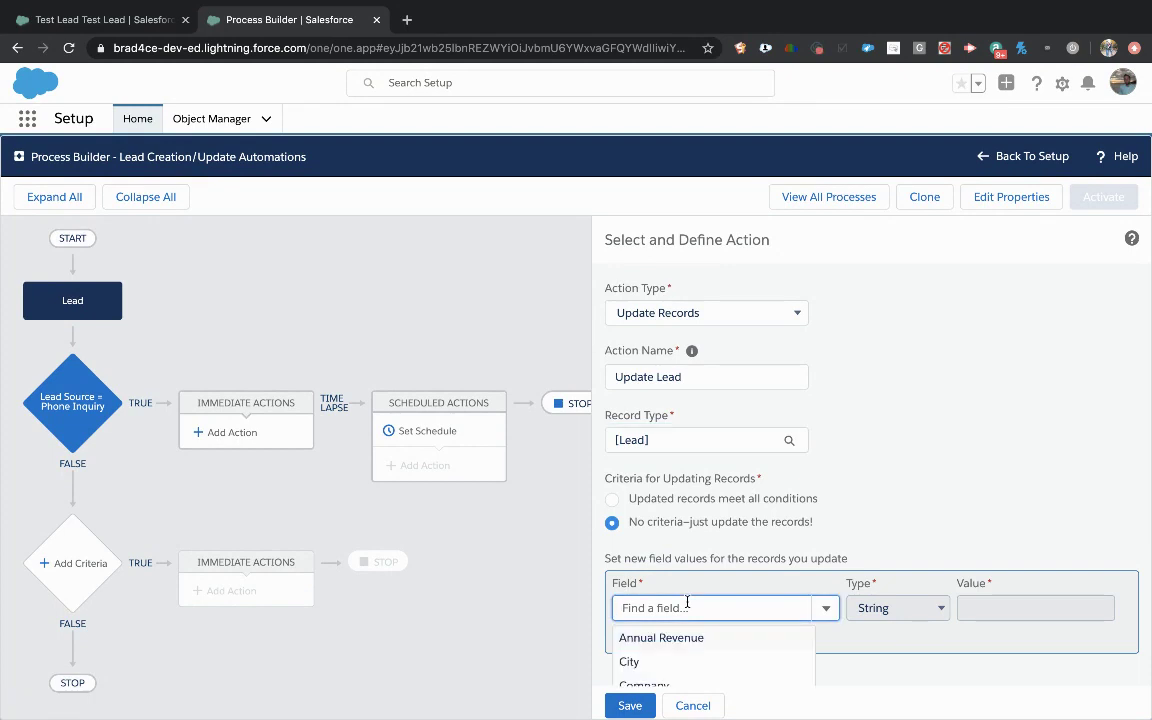
type("owner")
left_click(680, 660)
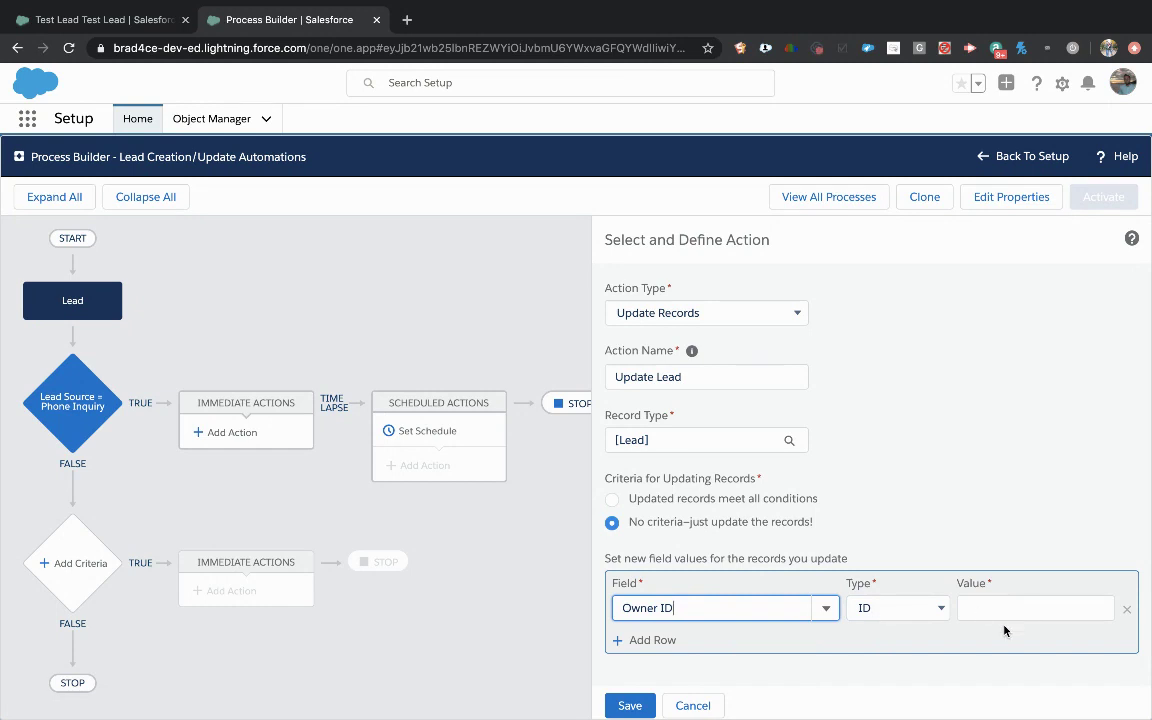
left_click(900, 608)
left_click(925, 666)
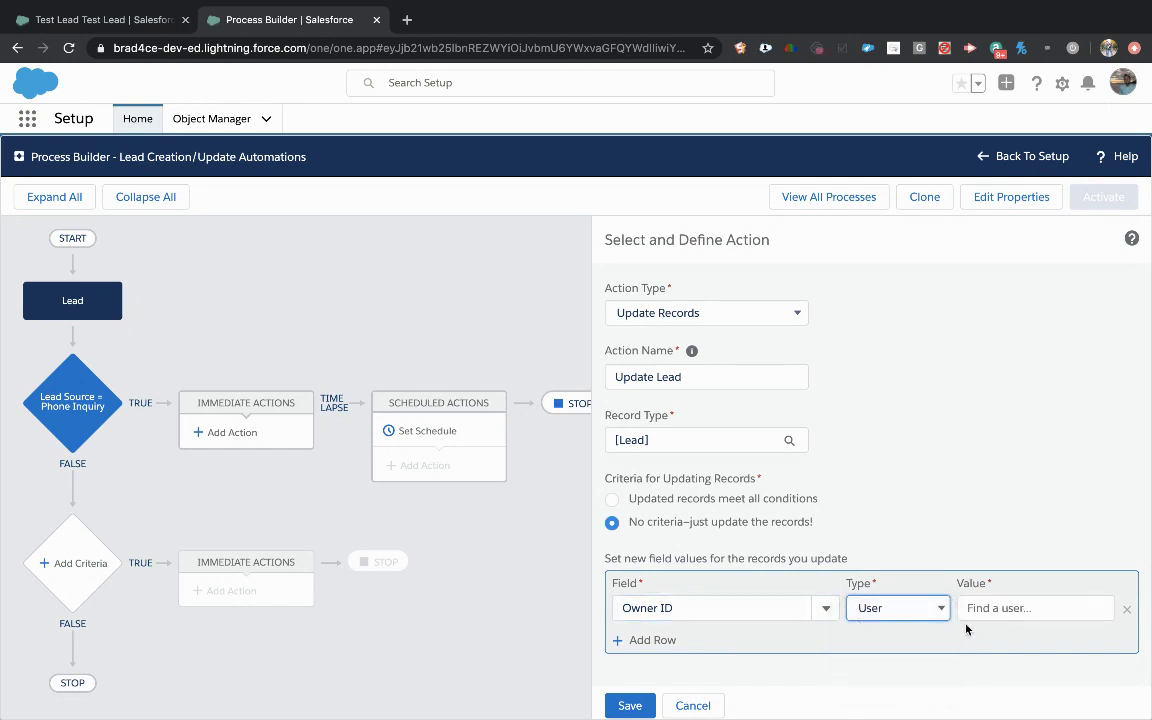
left_click(970, 609)
type("b")
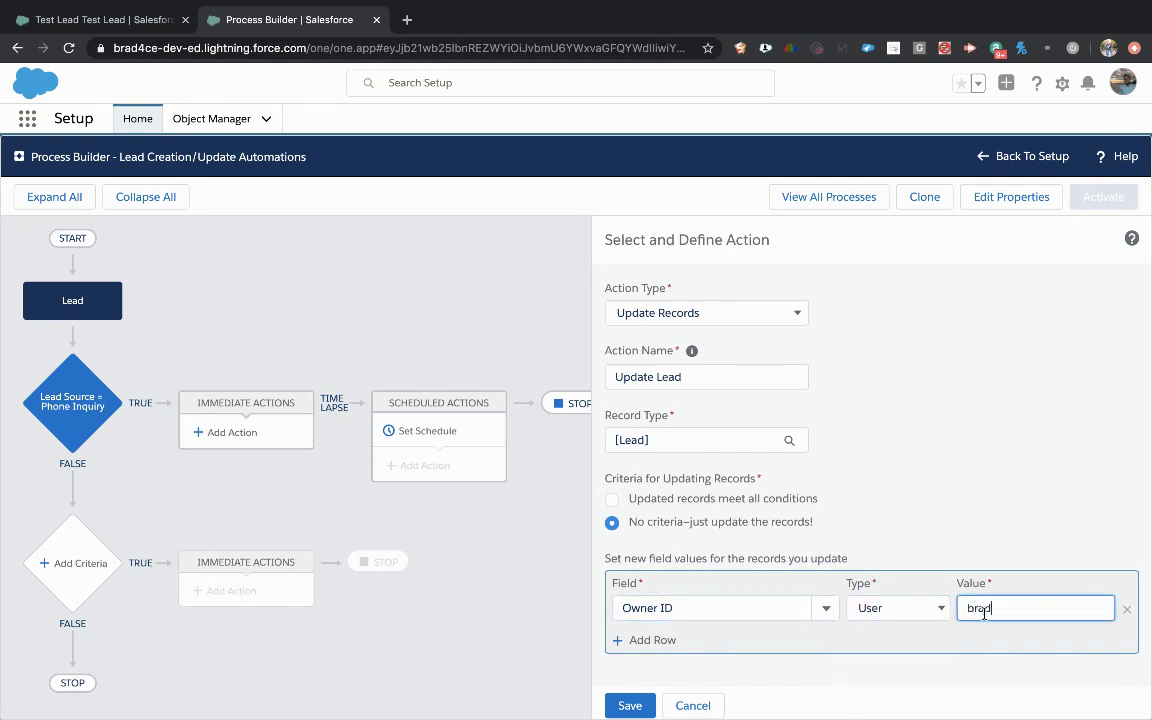
type("rad")
left_click(1018, 674)
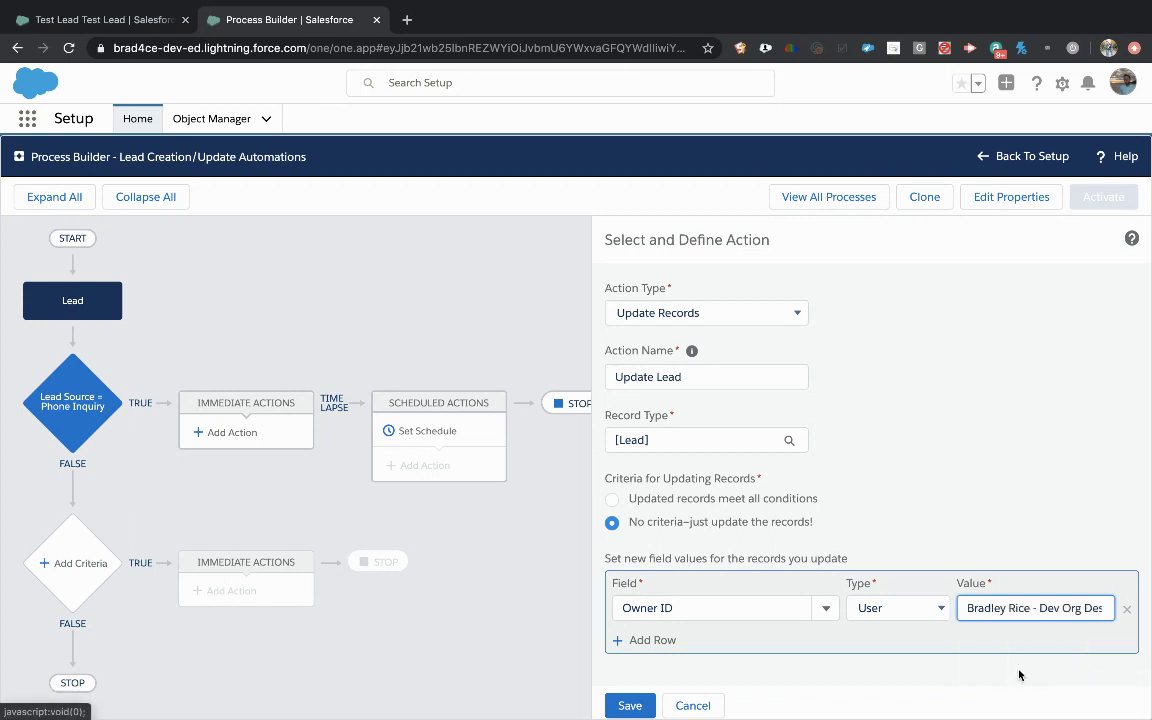
- Add a second field update that sets the lead's Status to Working - Contacted
left_click(648, 640)
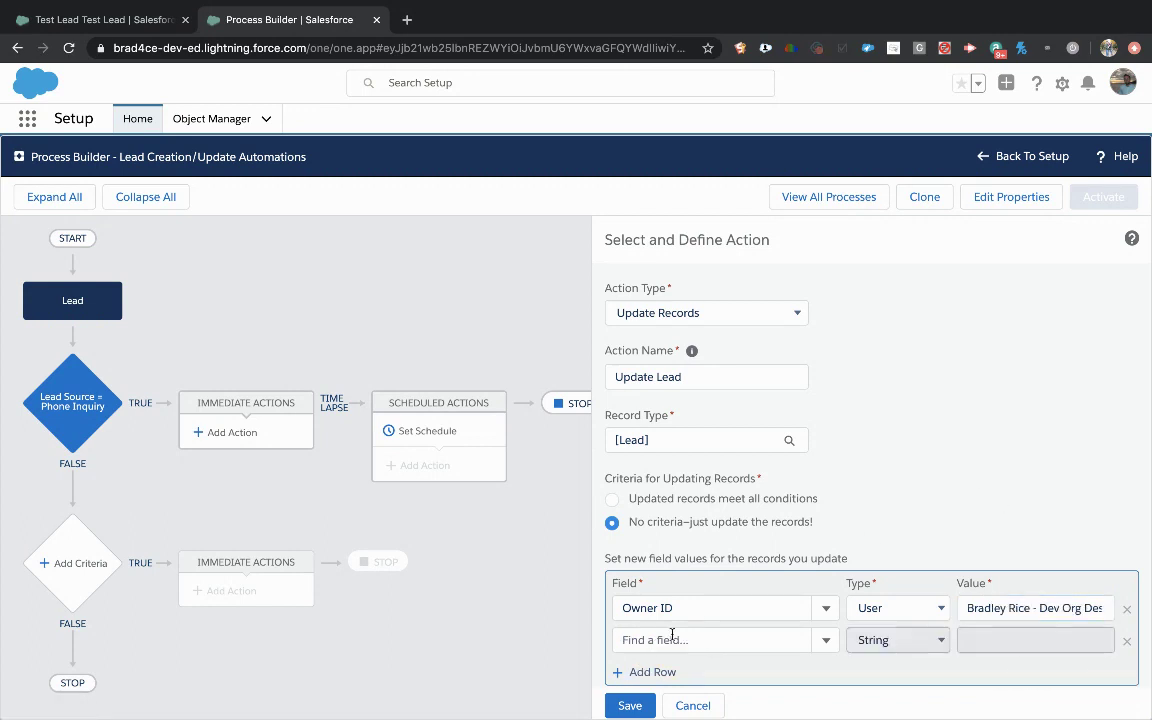
left_click(676, 633)
type("stat")
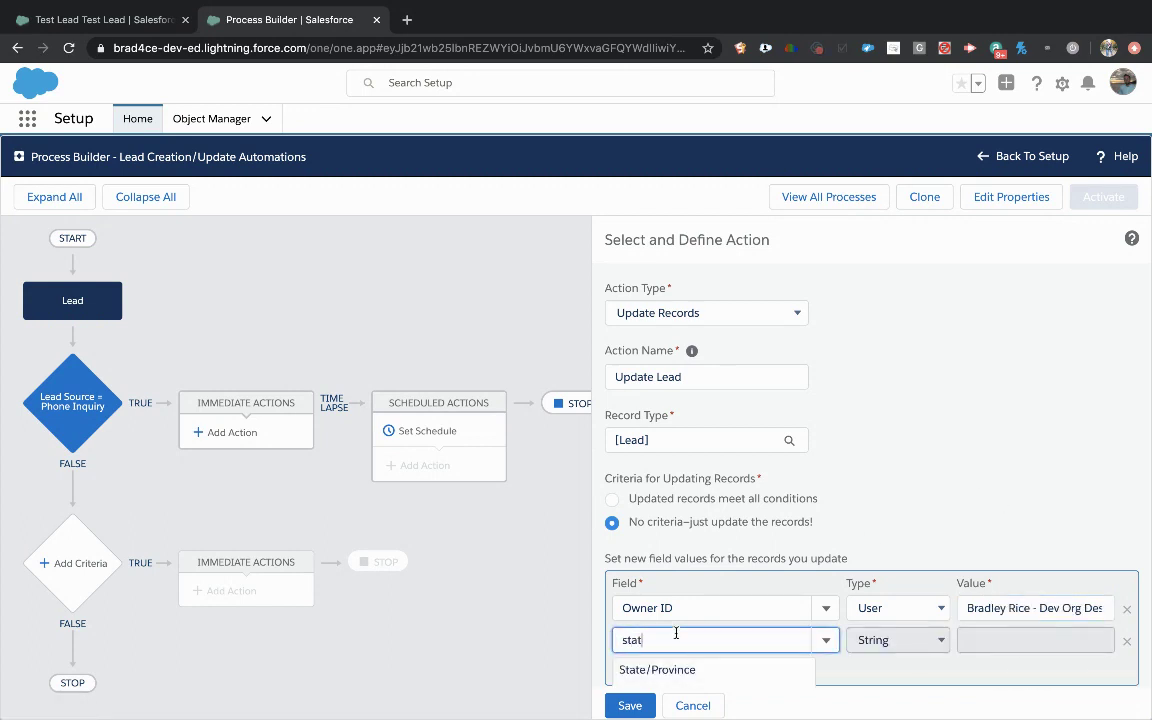
left_click(653, 663)
left_click(978, 612)
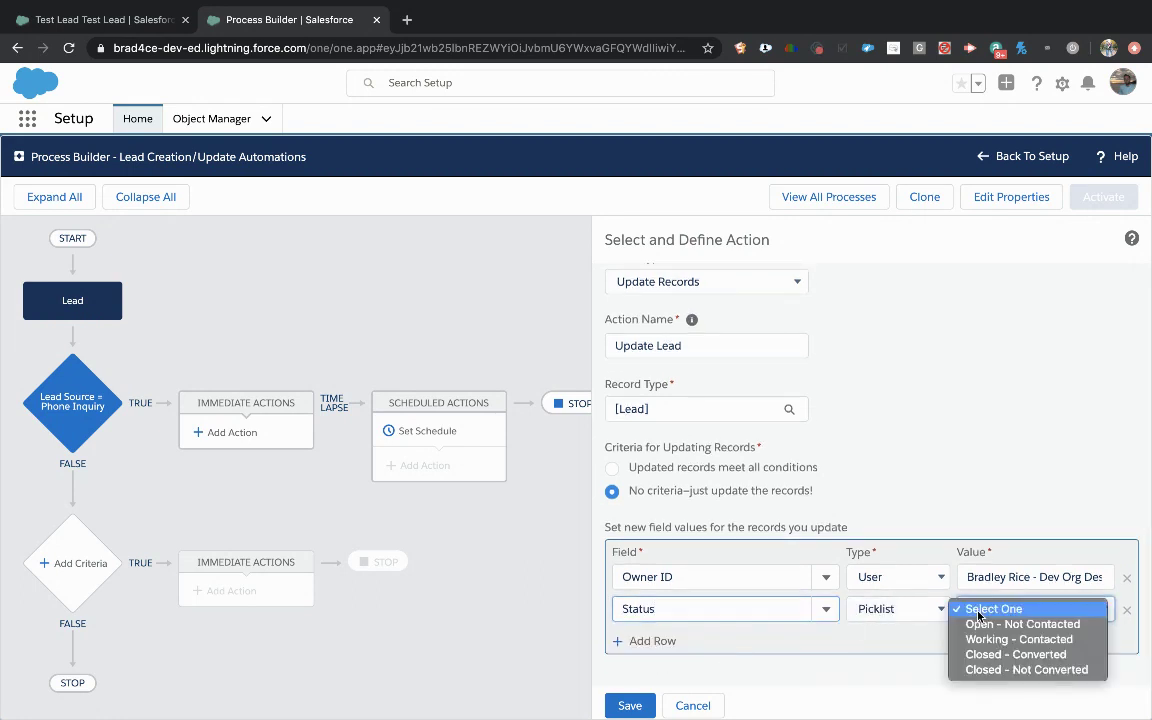
left_click(1000, 639)
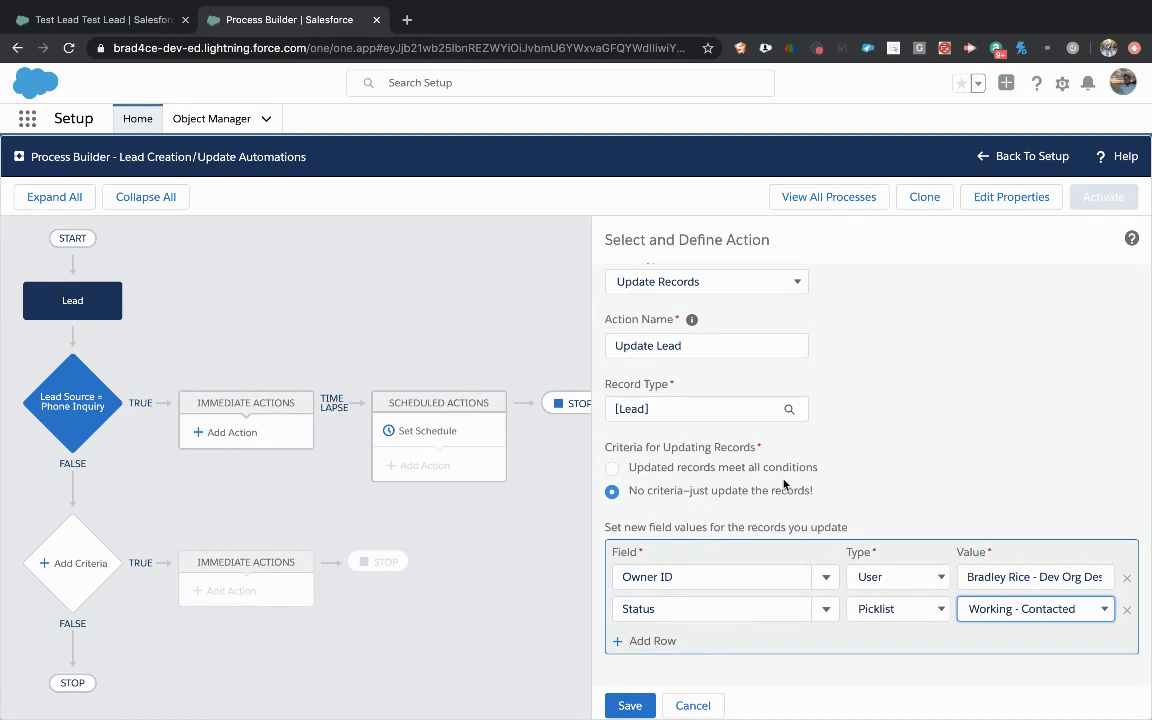
- Add a third field update setting Last Process Builder Ran to "Lead Creation/Update Automations - Lead Source = Phone Inquiry"
left_click(646, 640)
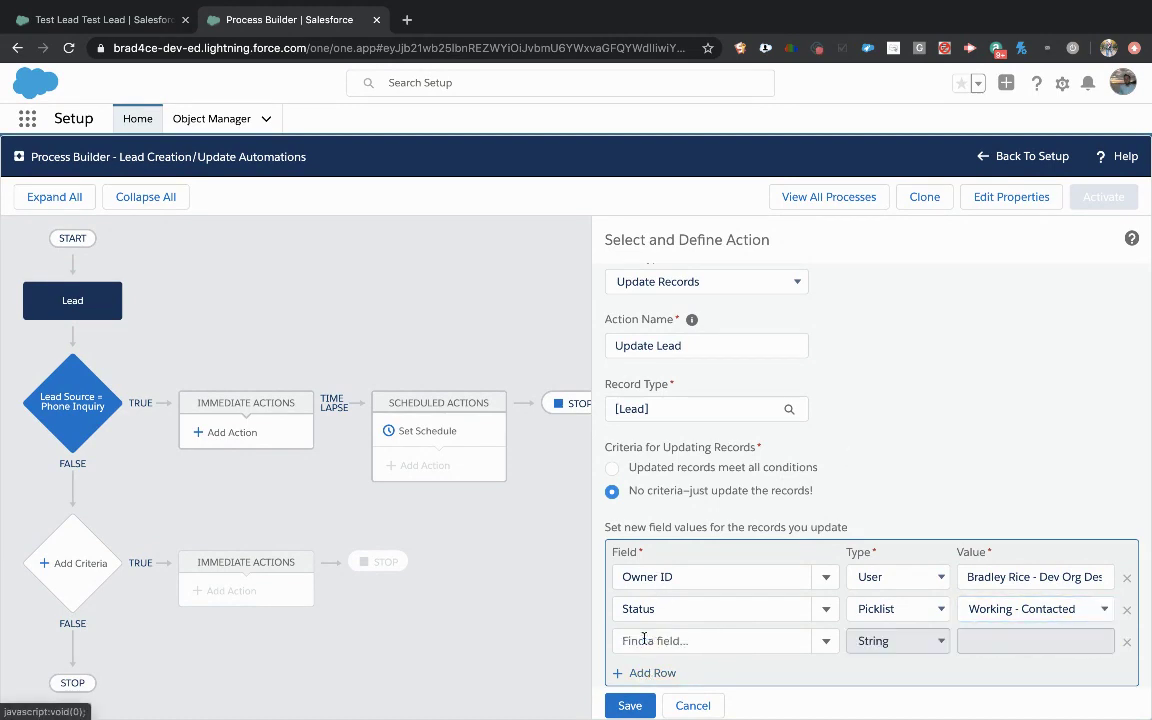
left_click(659, 640)
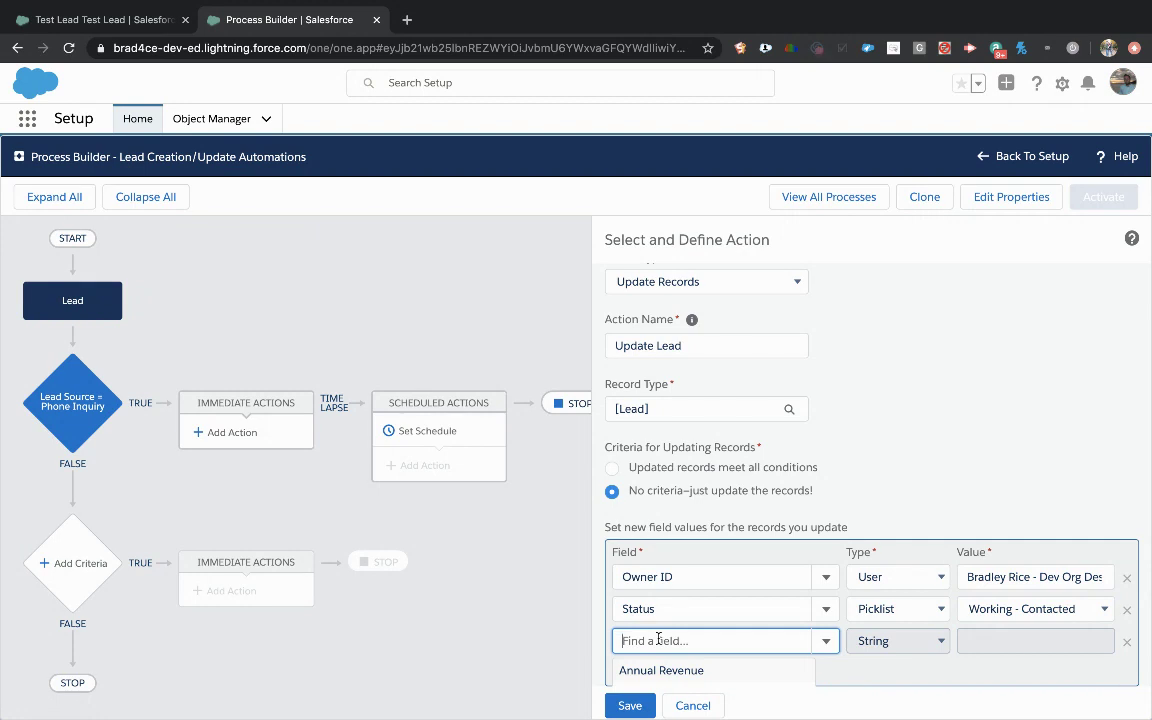
type("last")
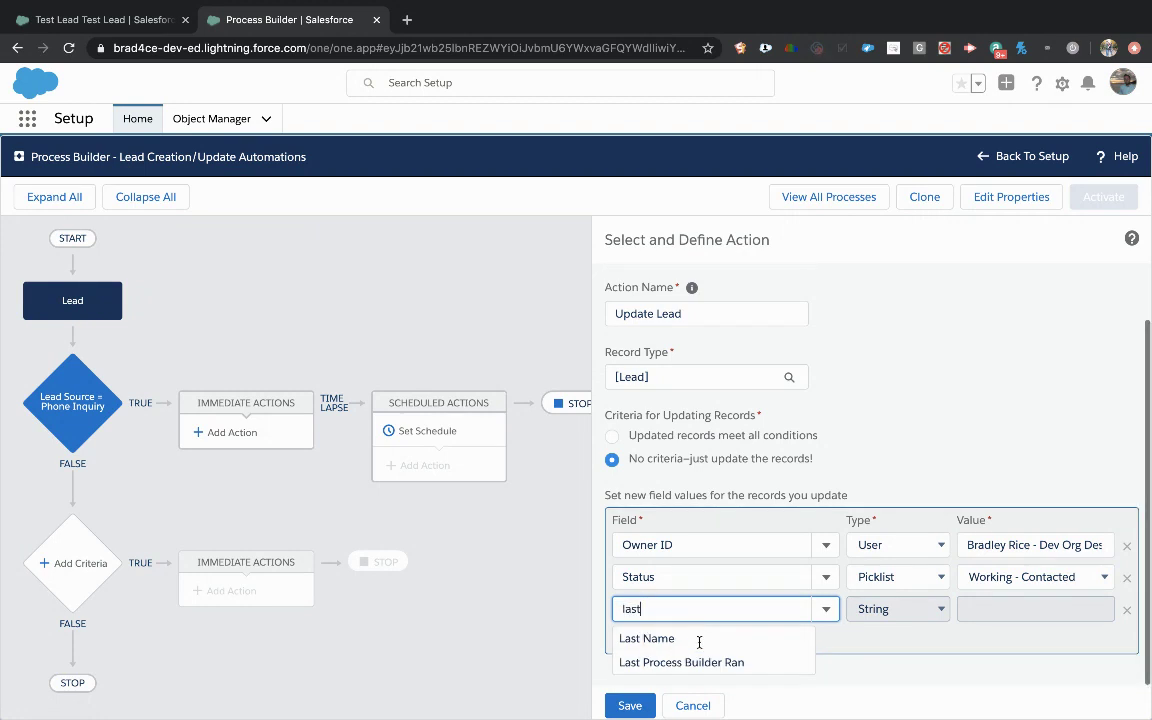
left_click(650, 662)
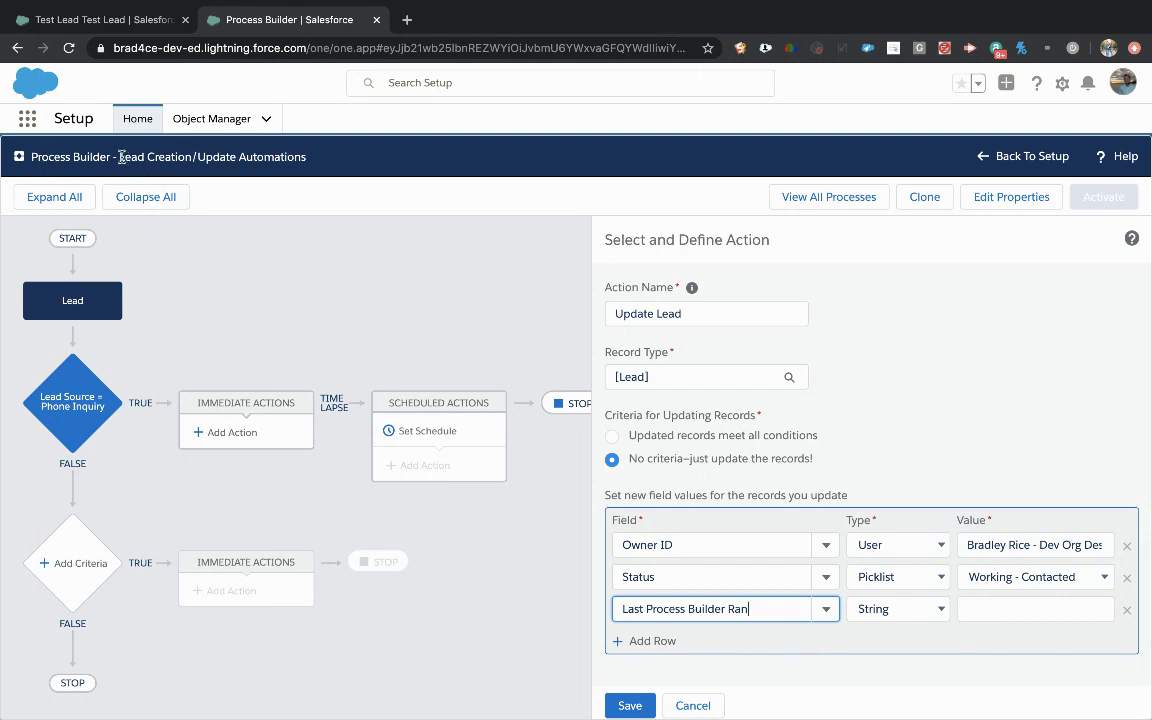
left_click_drag(119, 157, 306, 159)
key("ctrl+c")
left_click(974, 608)
key("ctrl+v")
type("-")
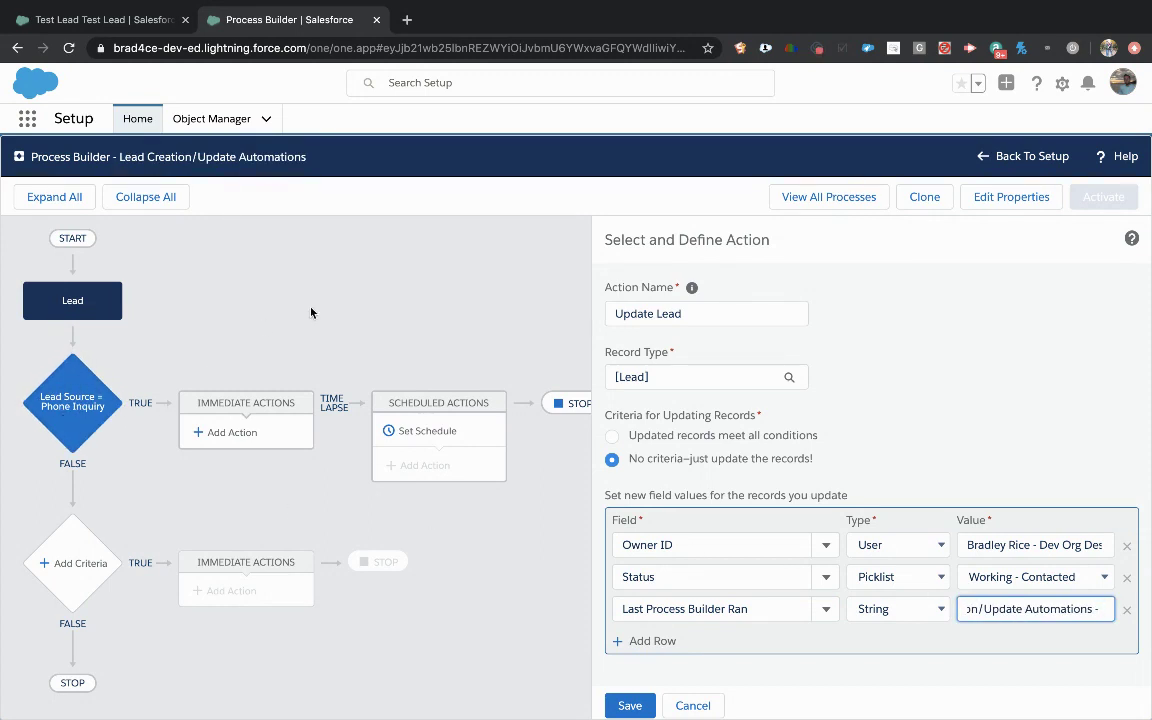
type(" Lead Source")
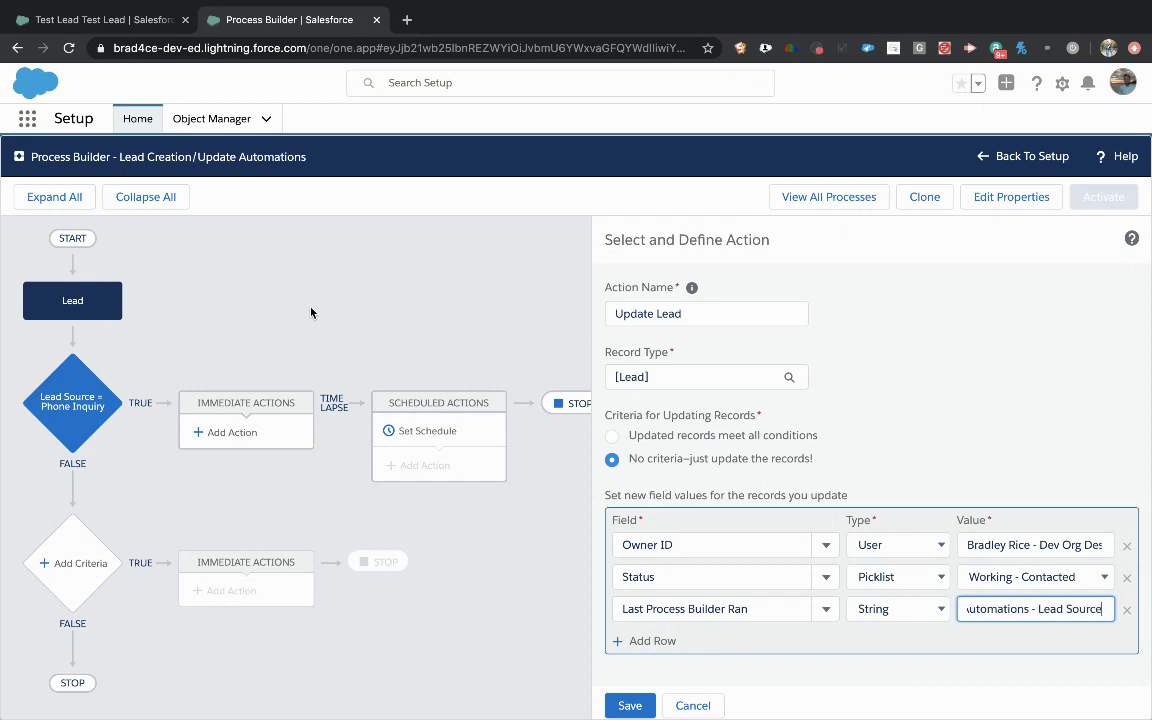
type(" = Phone")
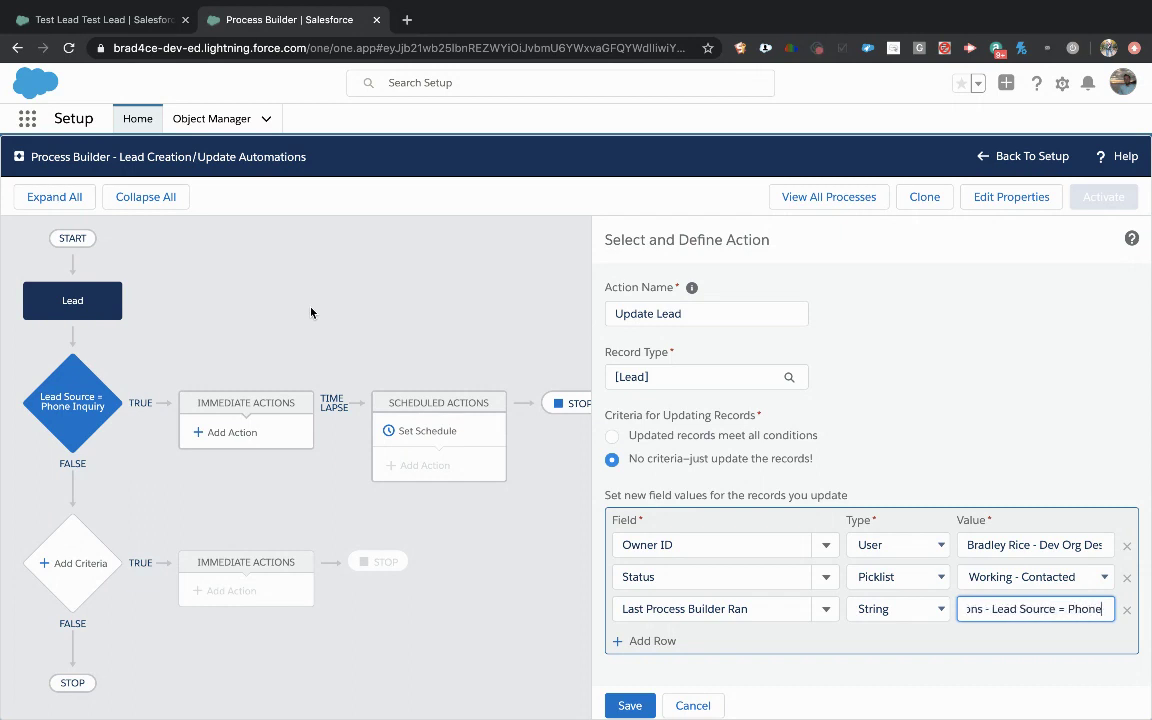
type(" Inquiry")
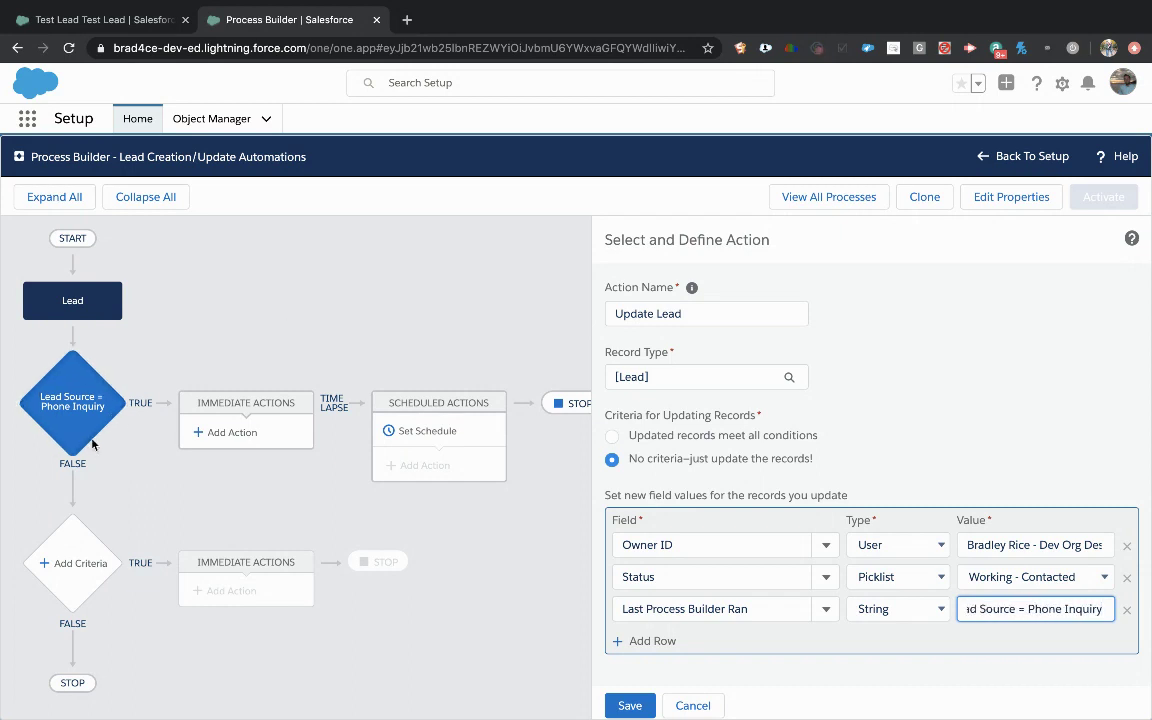
- Save the Update Lead action and activate the Lead Creation/Update Automations process, confirming the activation
left_click(628, 705)
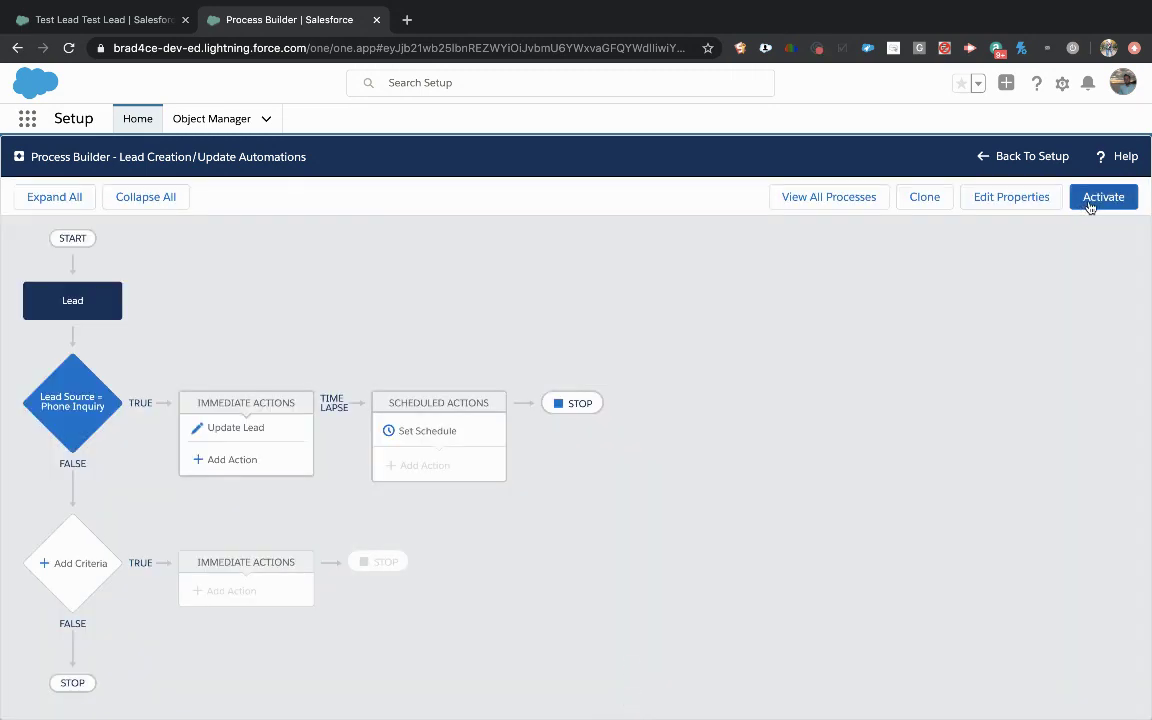
left_click(1090, 207)
left_click(774, 512)
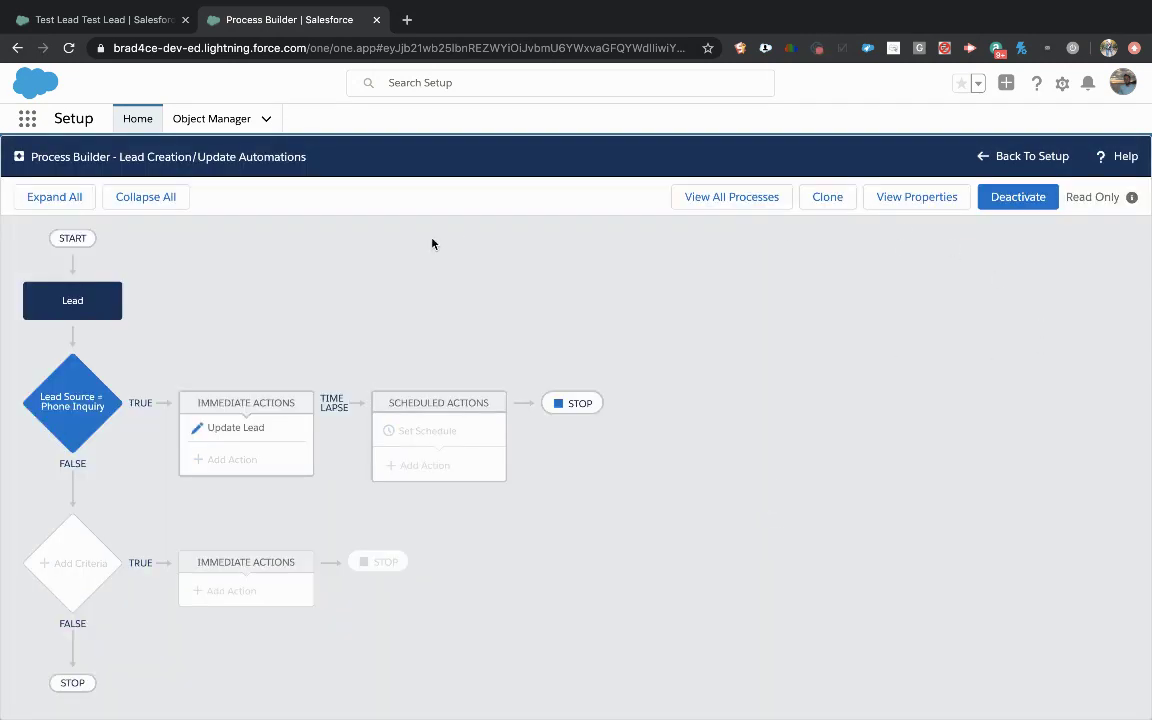
- Switch to the Test Lead record, reload it, and check Lead Owner and Lead Status in its details
left_click(100, 20)
left_click(69, 48)
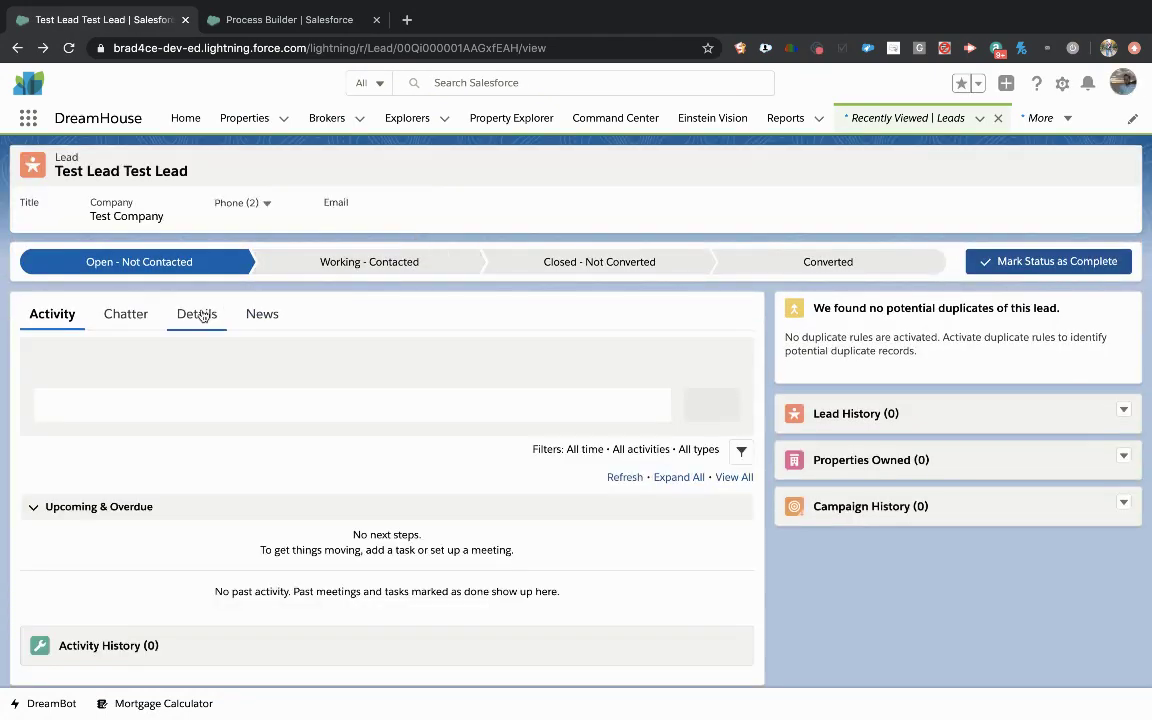
left_click(198, 314)
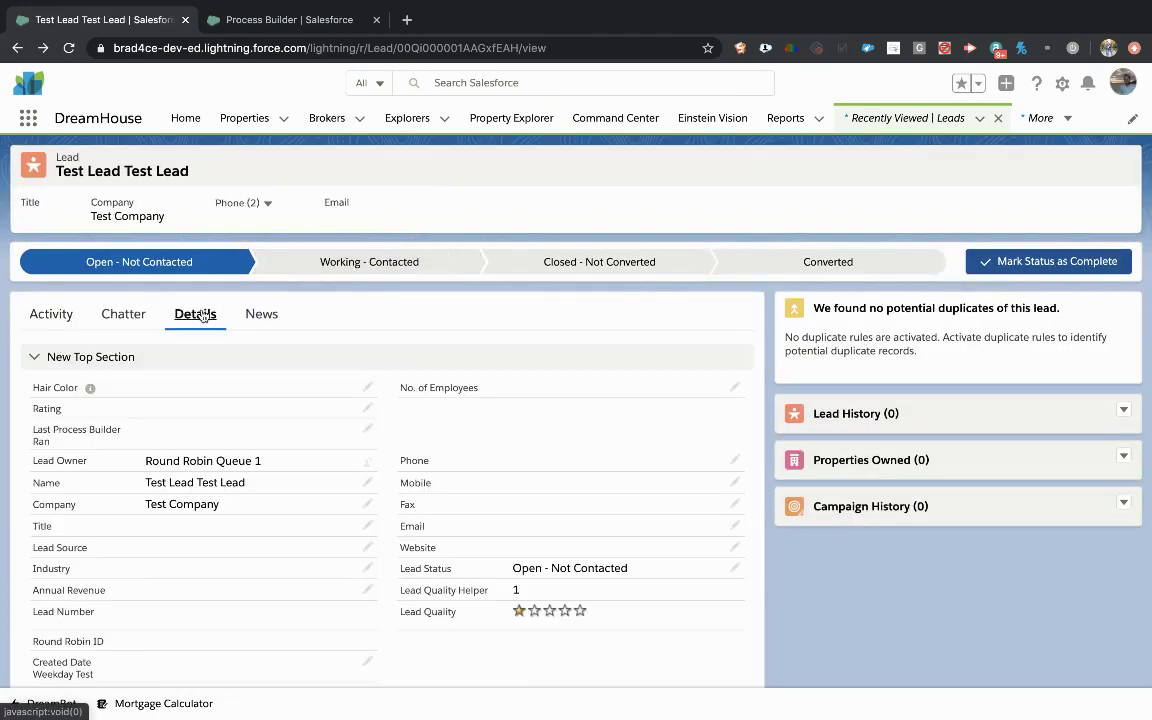
scroll(253, 414, "down", 1)
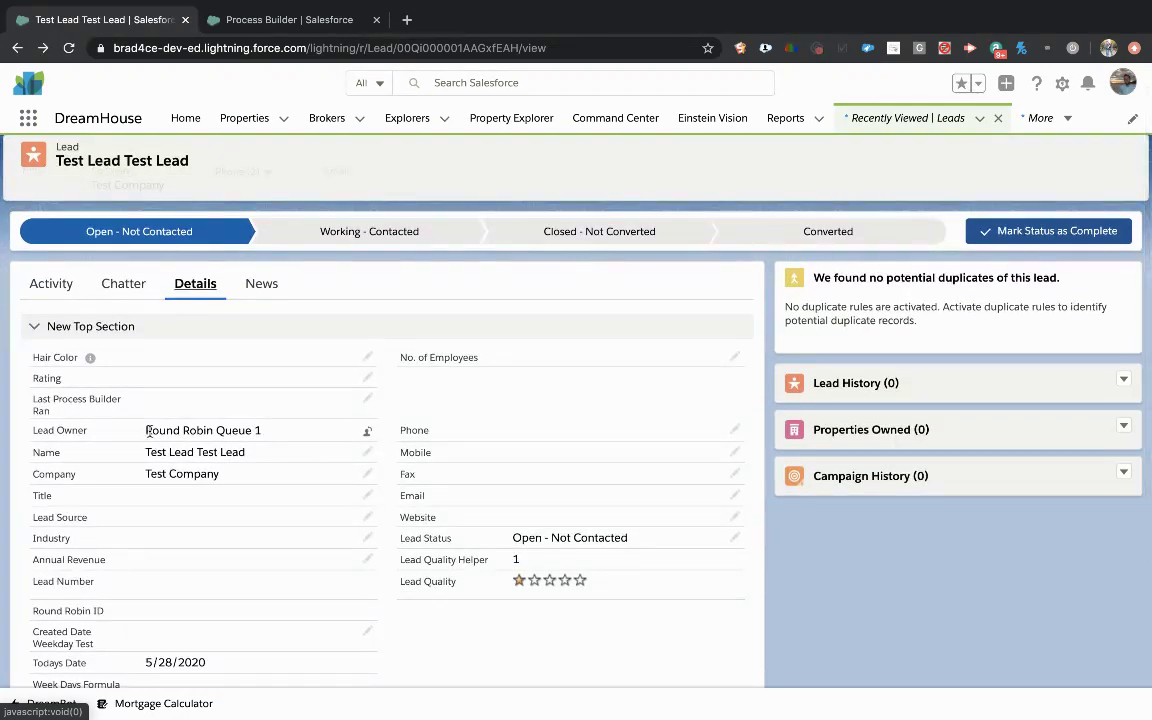
left_click_drag(183, 430, 259, 432)
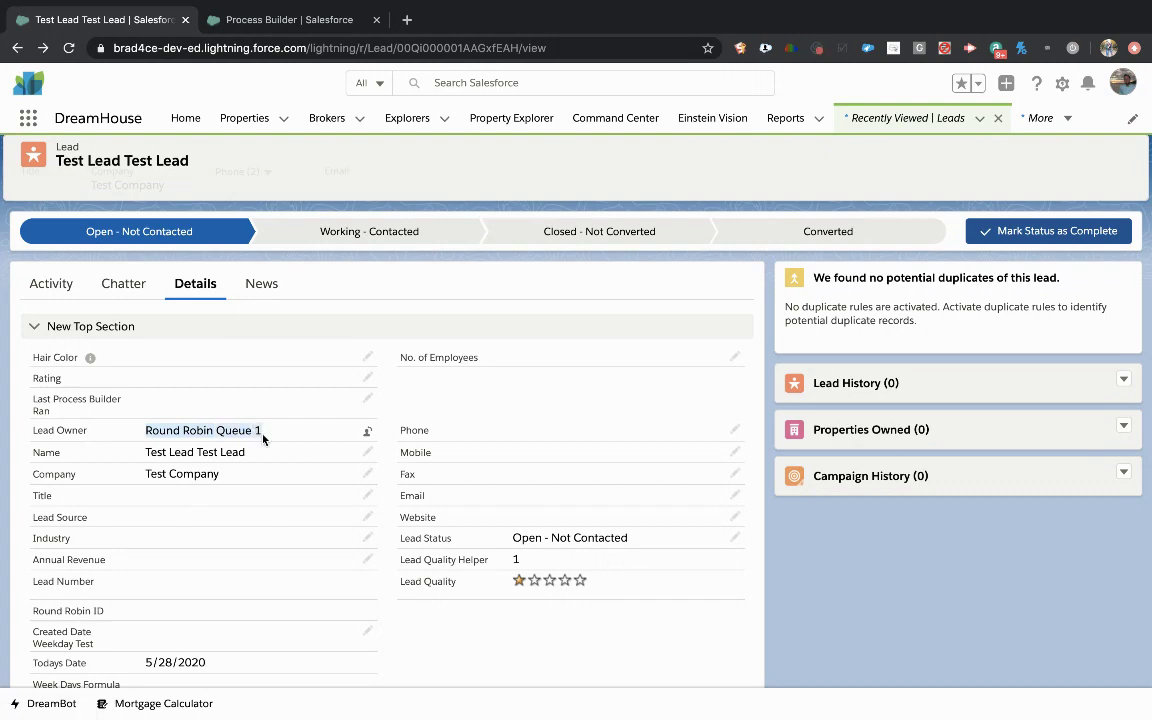
left_click_drag(513, 538, 628, 539)
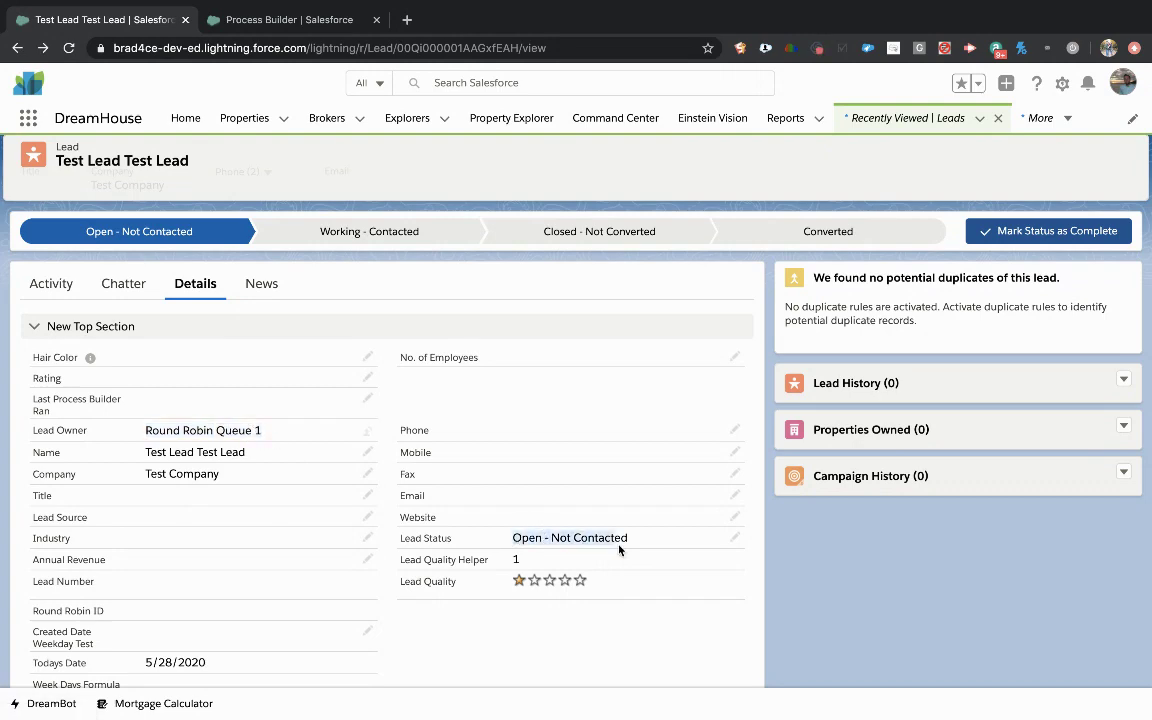
- Set the test lead's Lead Source to Phone Inquiry and save the record
scroll(435, 505, "down", 1)
scroll(433, 502, "down", 3)
scroll(433, 503, "up", 1)
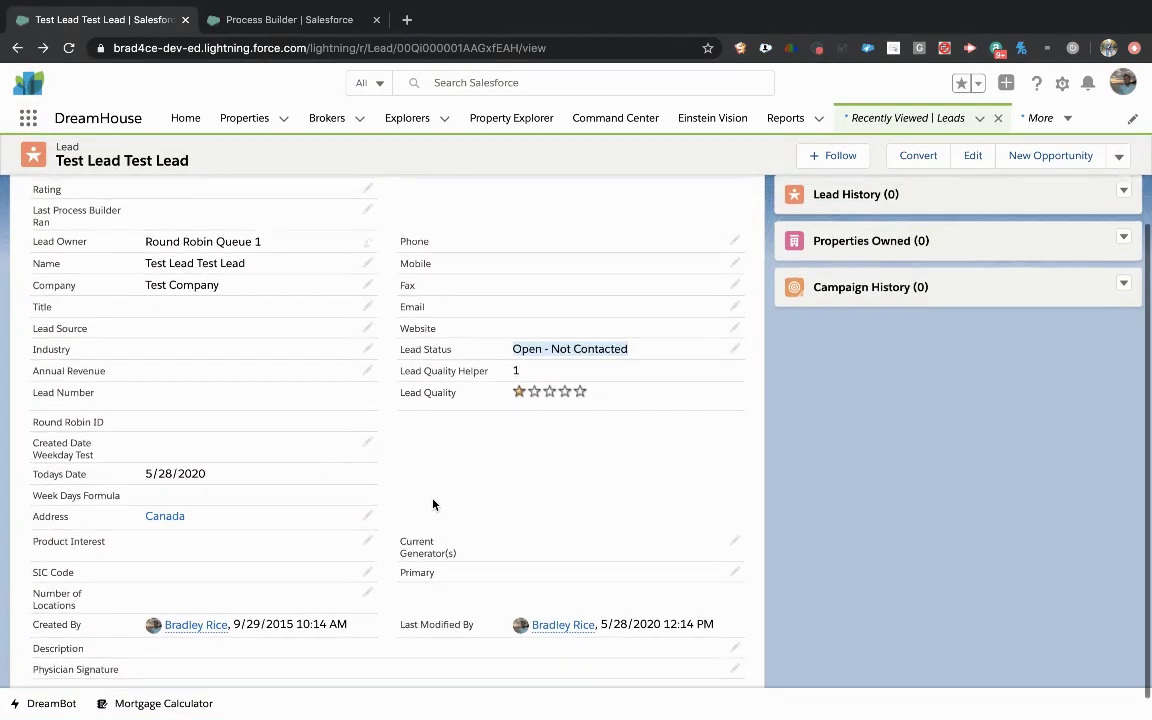
scroll(433, 504, "up", 1)
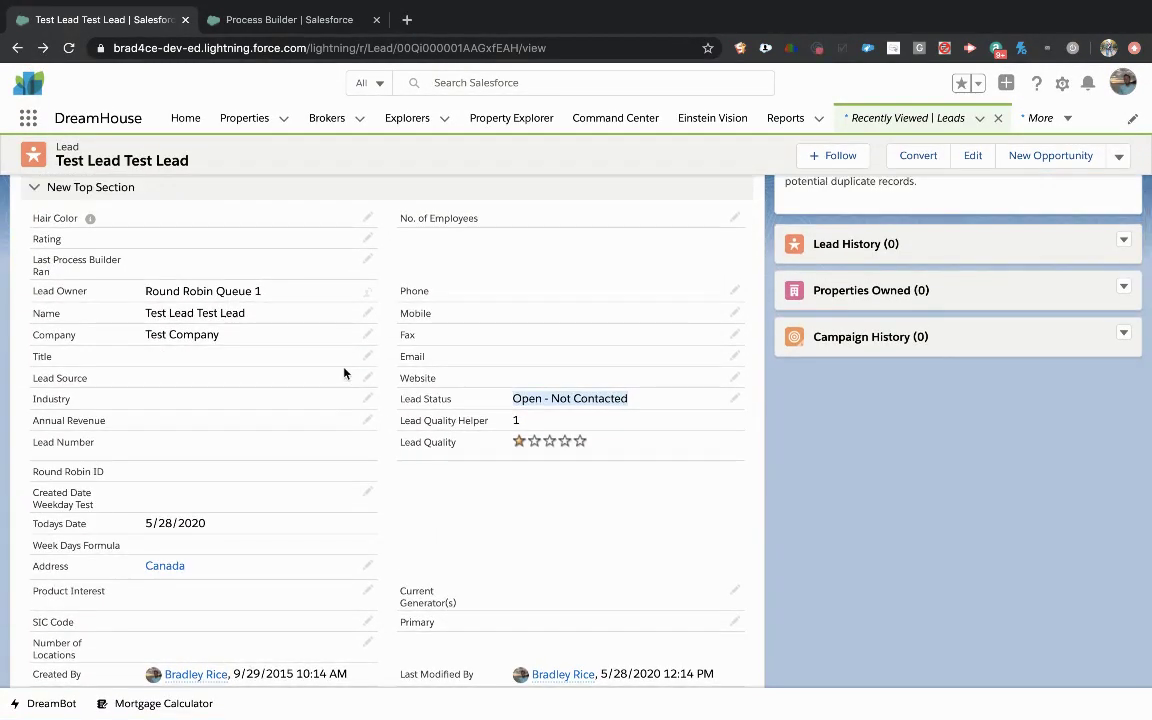
left_click(369, 380)
left_click(298, 371)
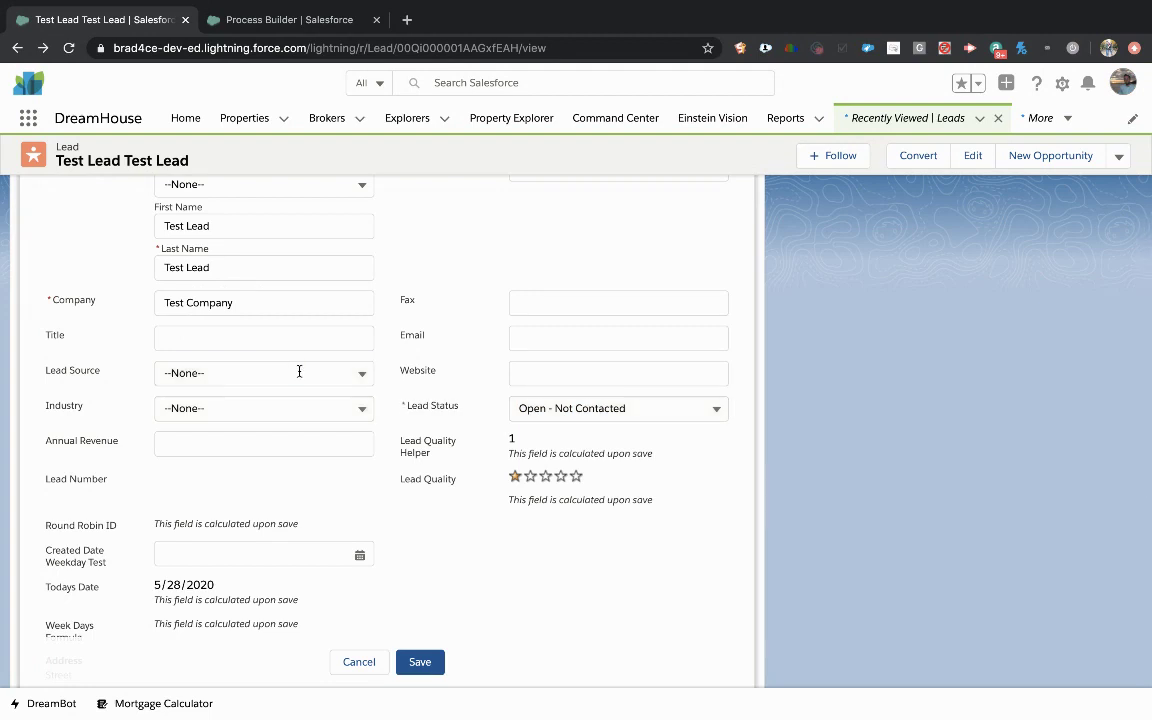
left_click(274, 450)
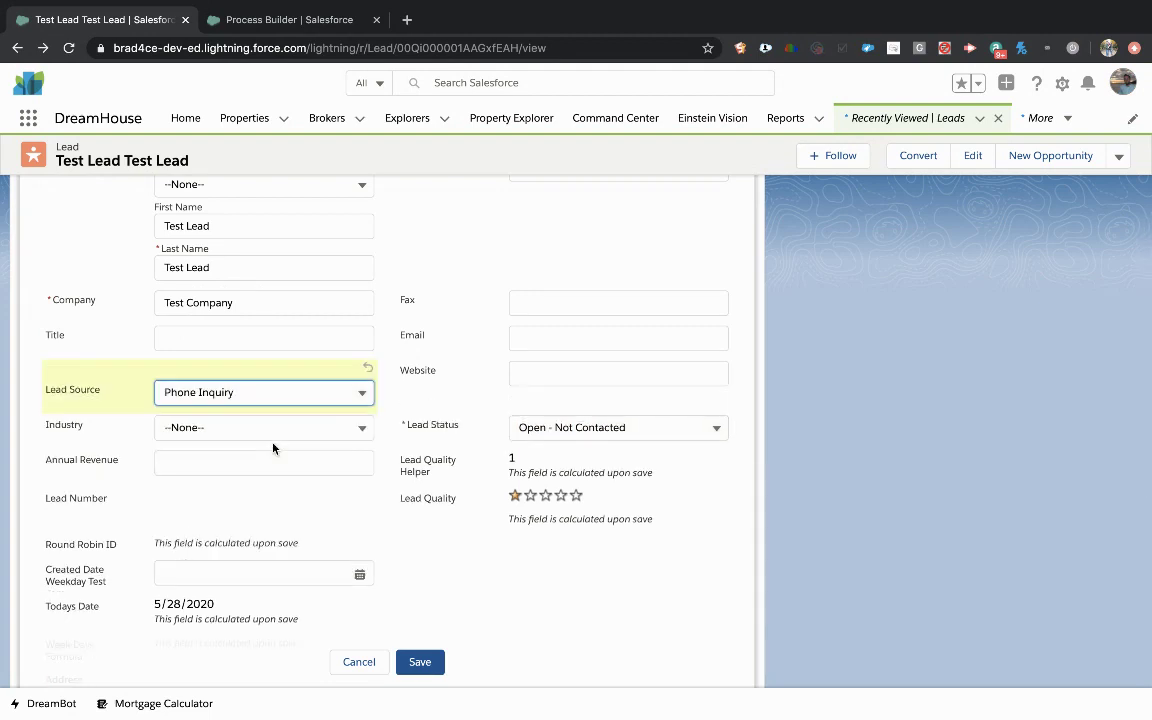
left_click(420, 664)
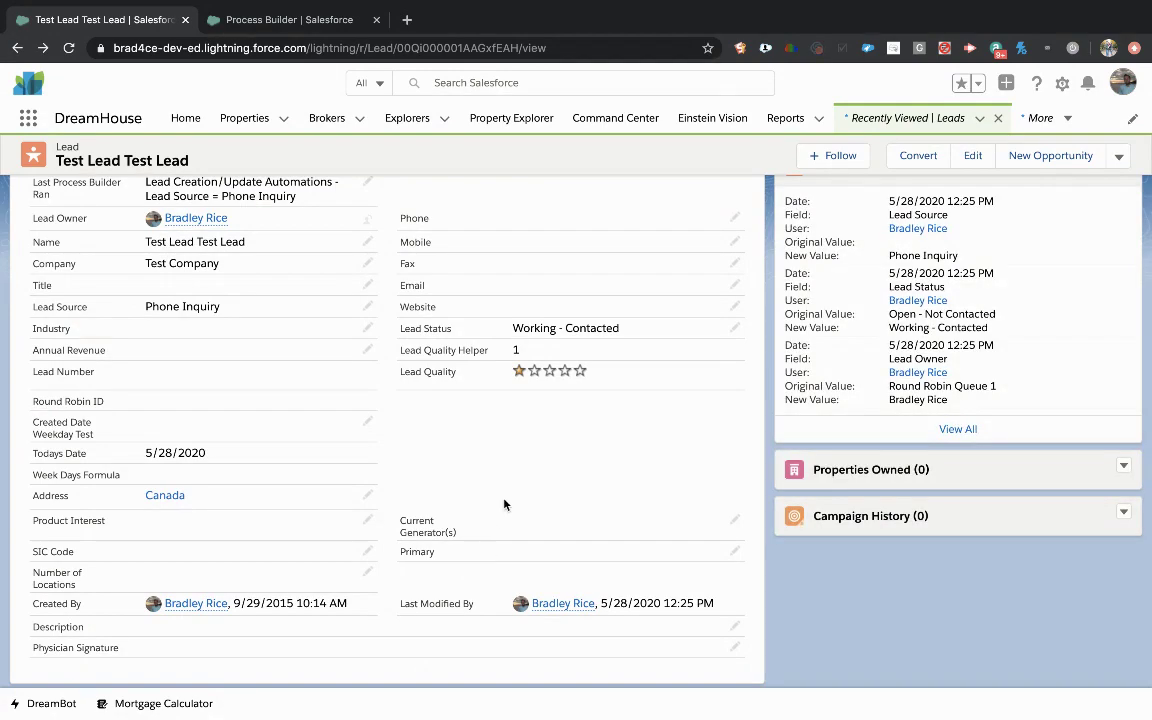
- Check the saved lead's Lead Status, Lead Owner and Last Process Builder Ran fields
scroll(504, 504, "up", 3)
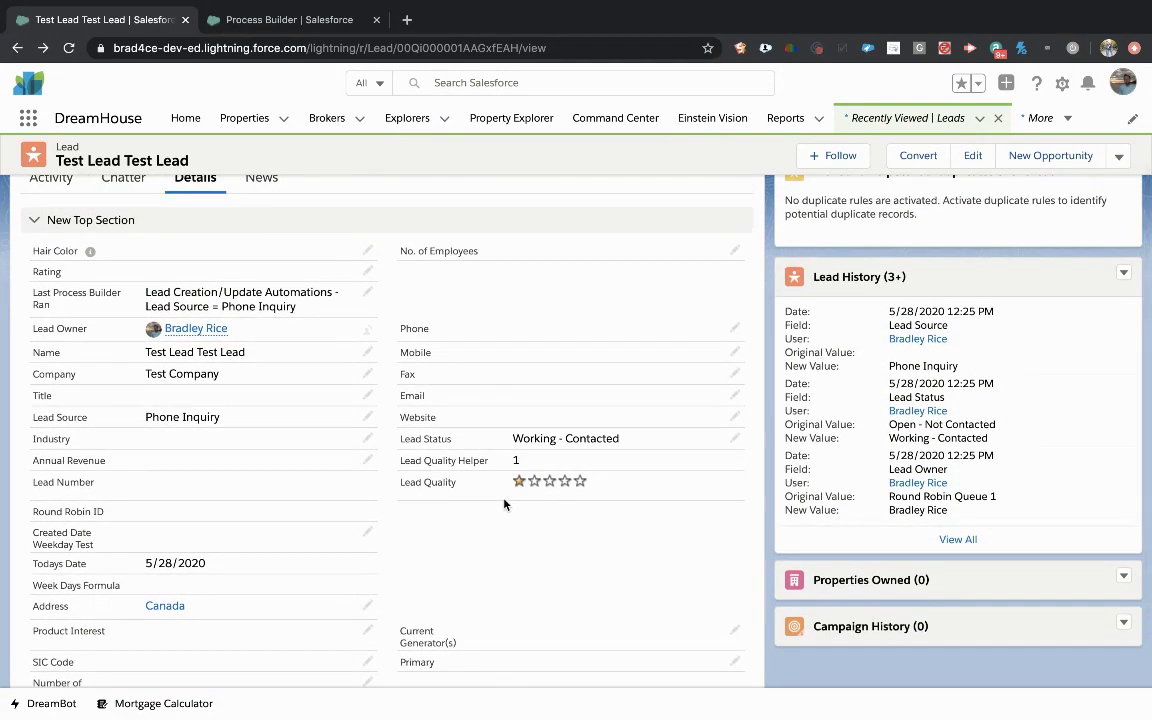
left_click_drag(630, 445, 514, 443)
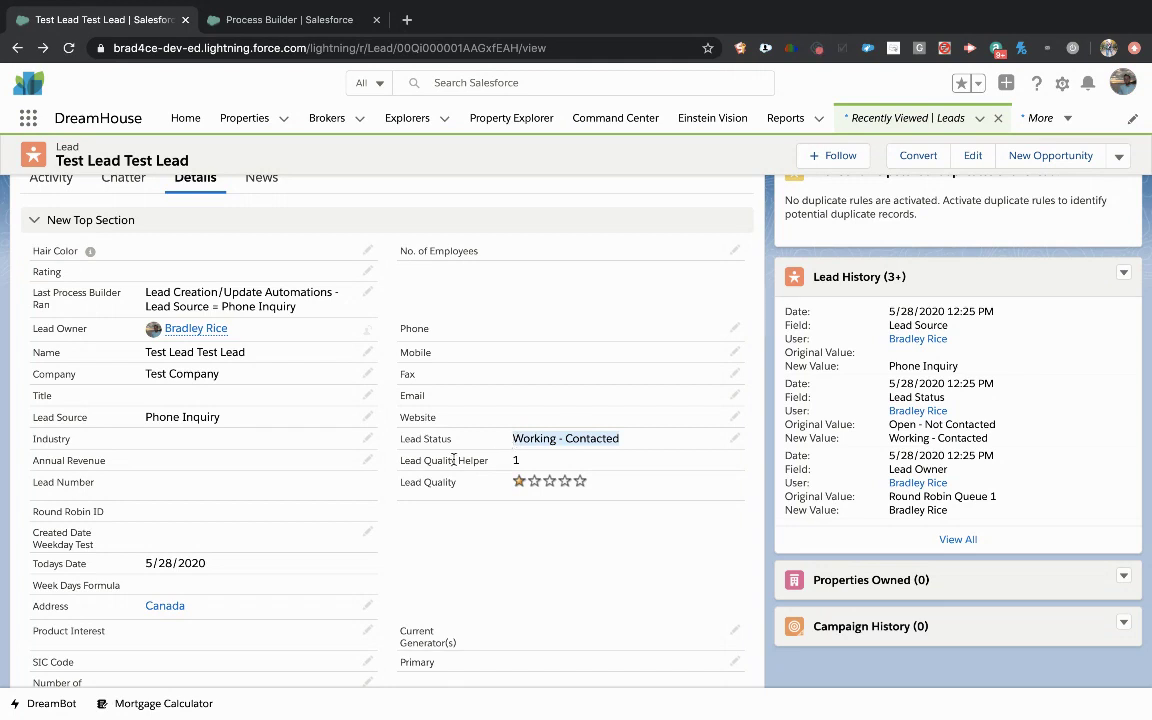
left_click(245, 333)
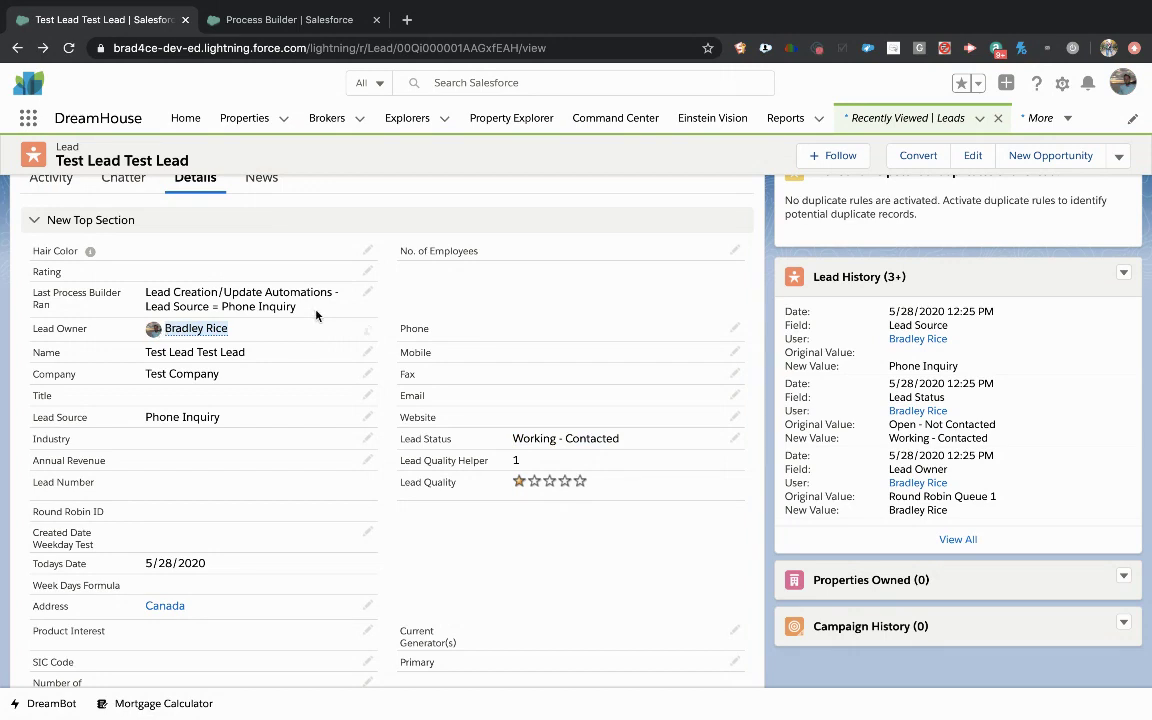
triple_click(144, 295)
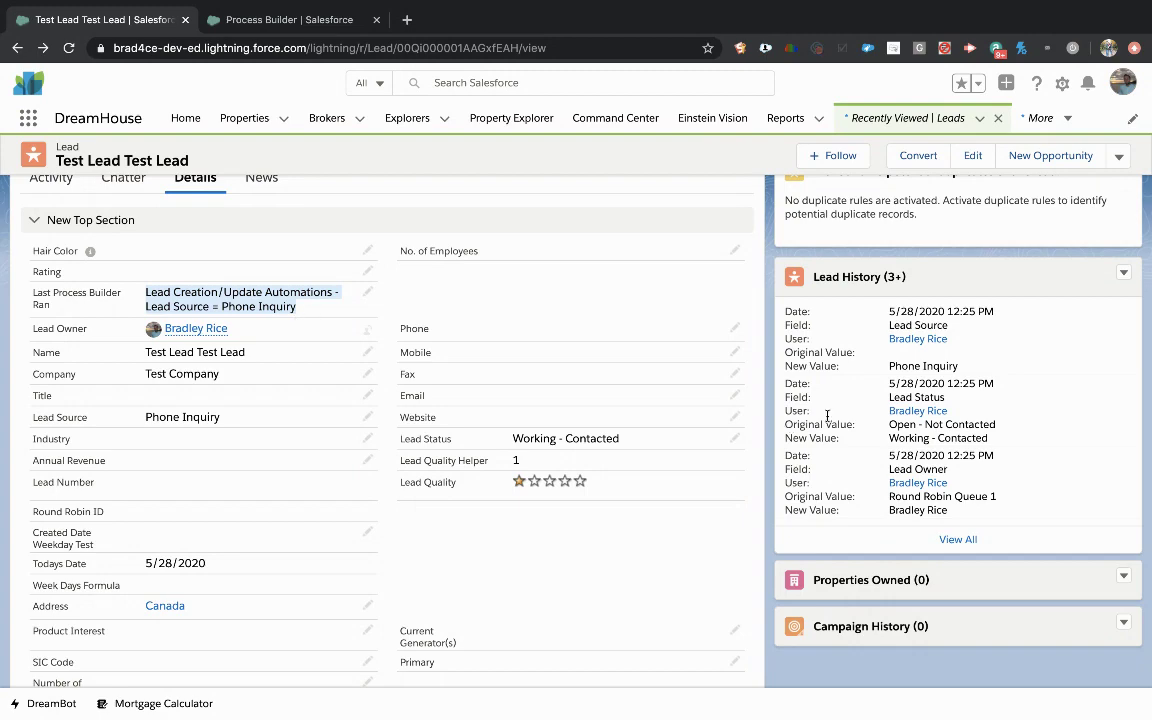
scroll(944, 415, "up", 2)
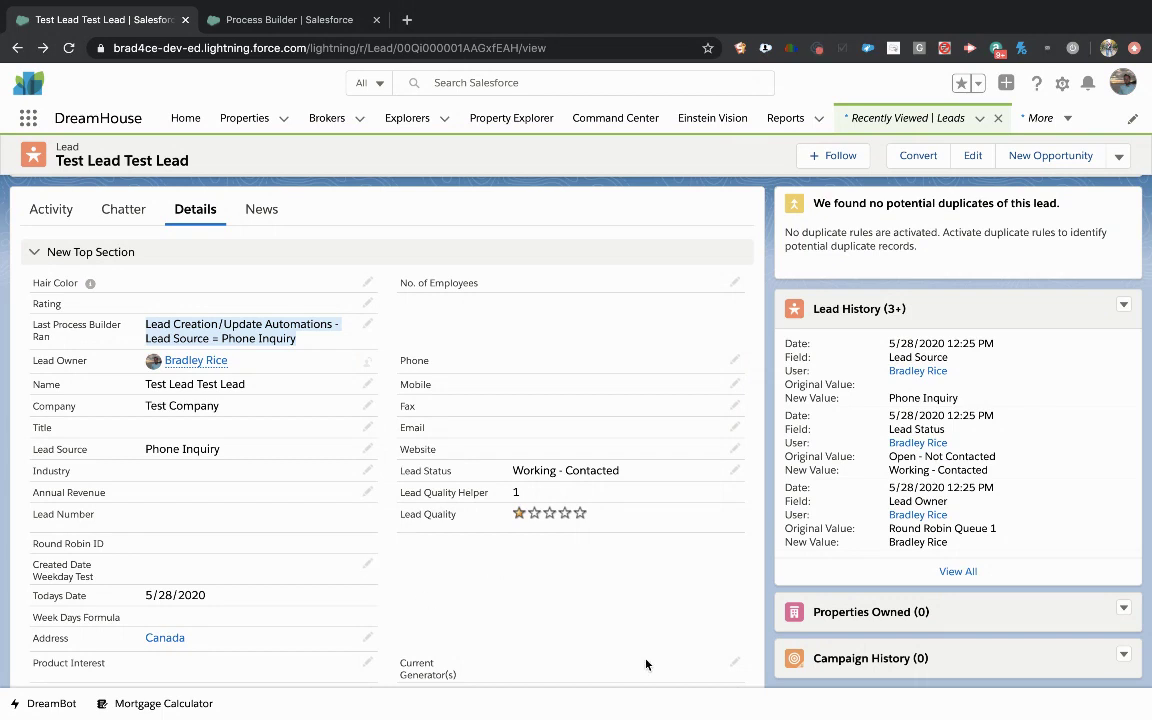
- Review the Lead Owner, Lead Source and Lead Status entries in the record's Lead History list
left_click_drag(952, 511, 917, 521)
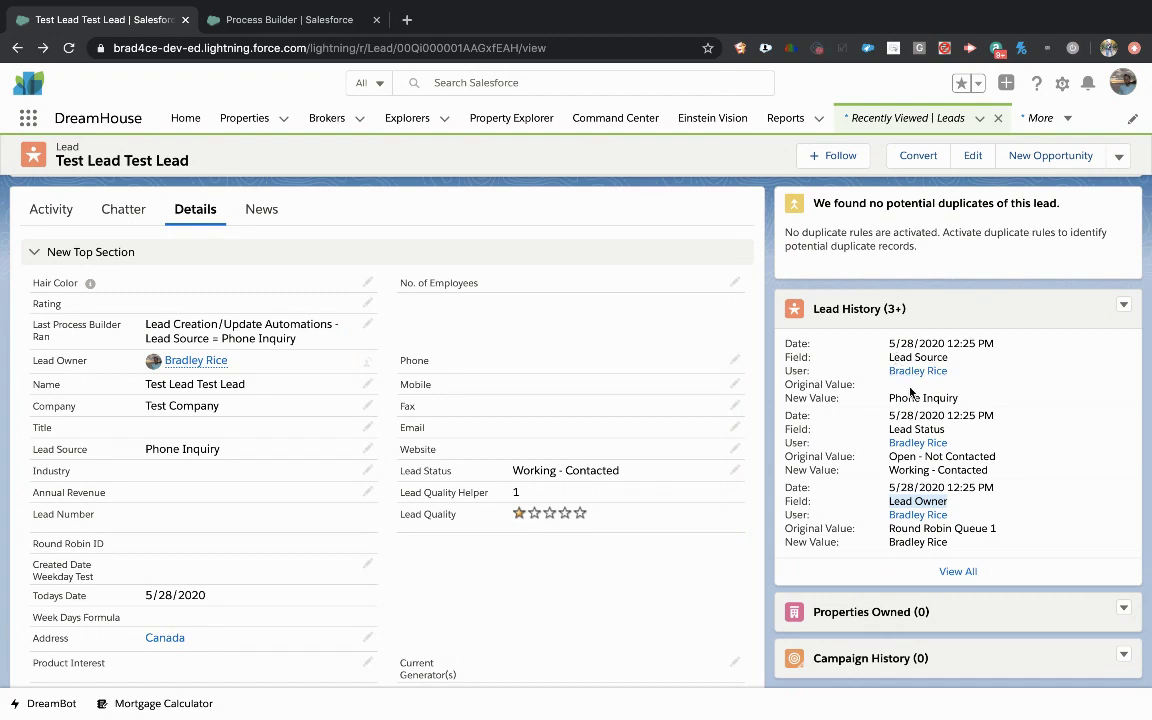
left_click_drag(889, 398, 929, 398)
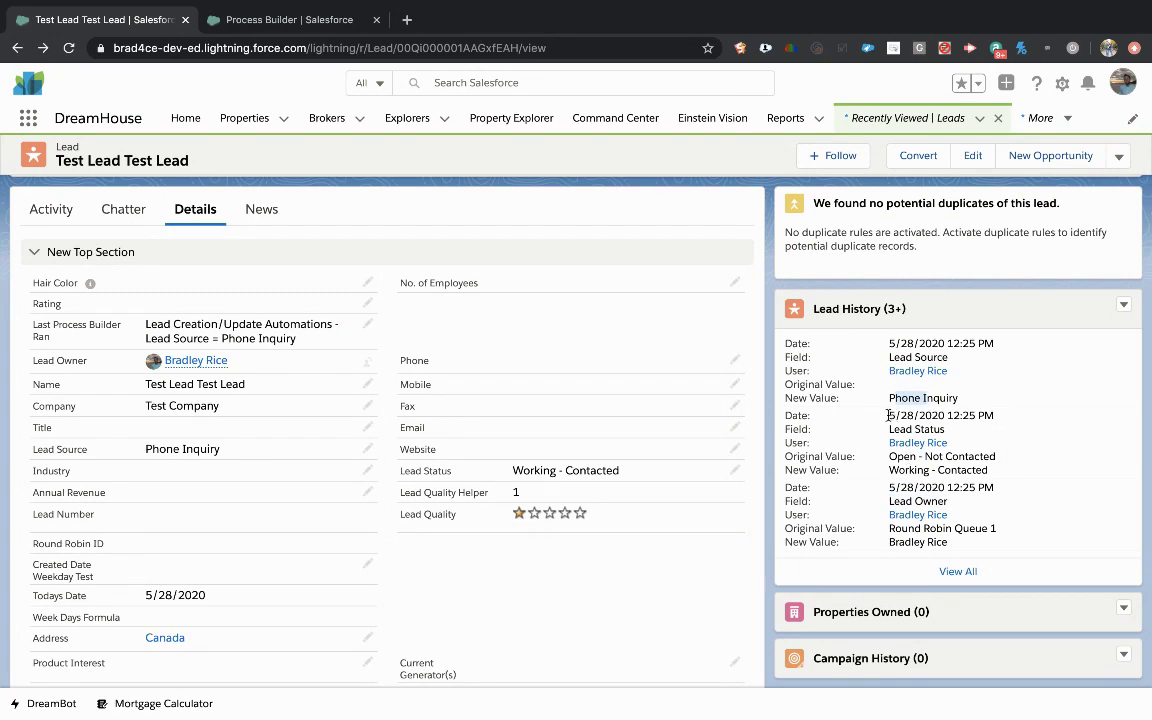
left_click_drag(889, 415, 946, 416)
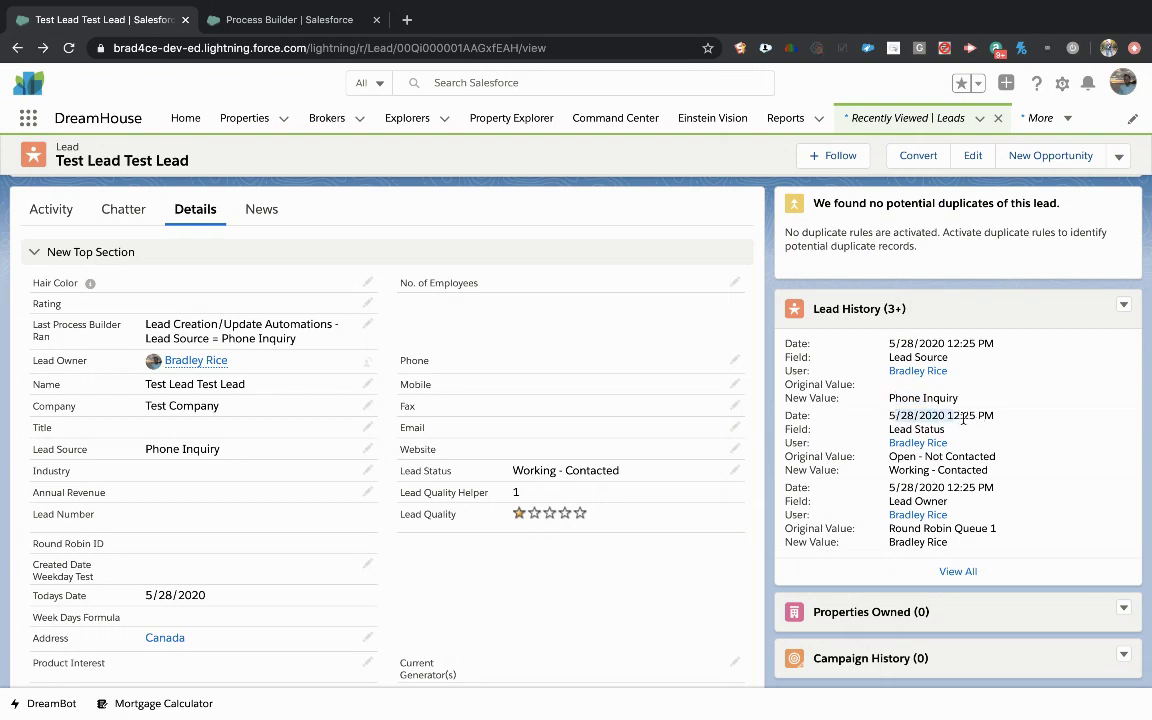
left_click(933, 428)
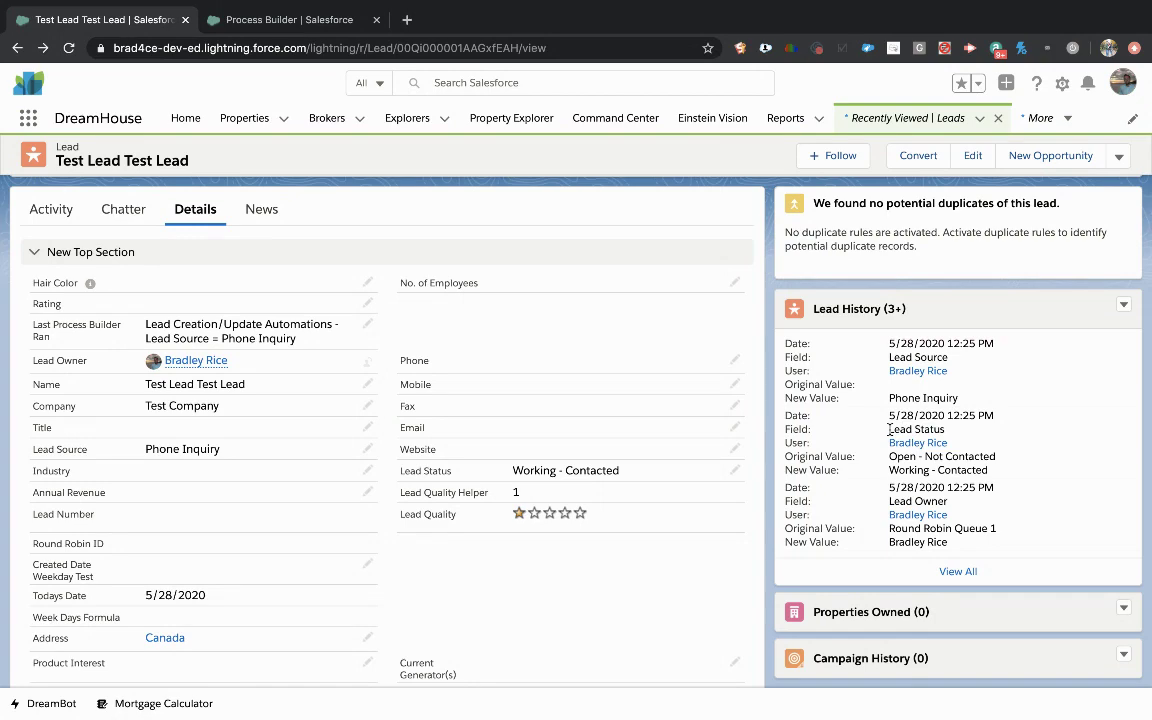
left_click_drag(889, 429, 929, 429)
- Open the full Lead History, dismiss the filter tip, and examine the Last Process Builder Ran entry
left_click(957, 571)
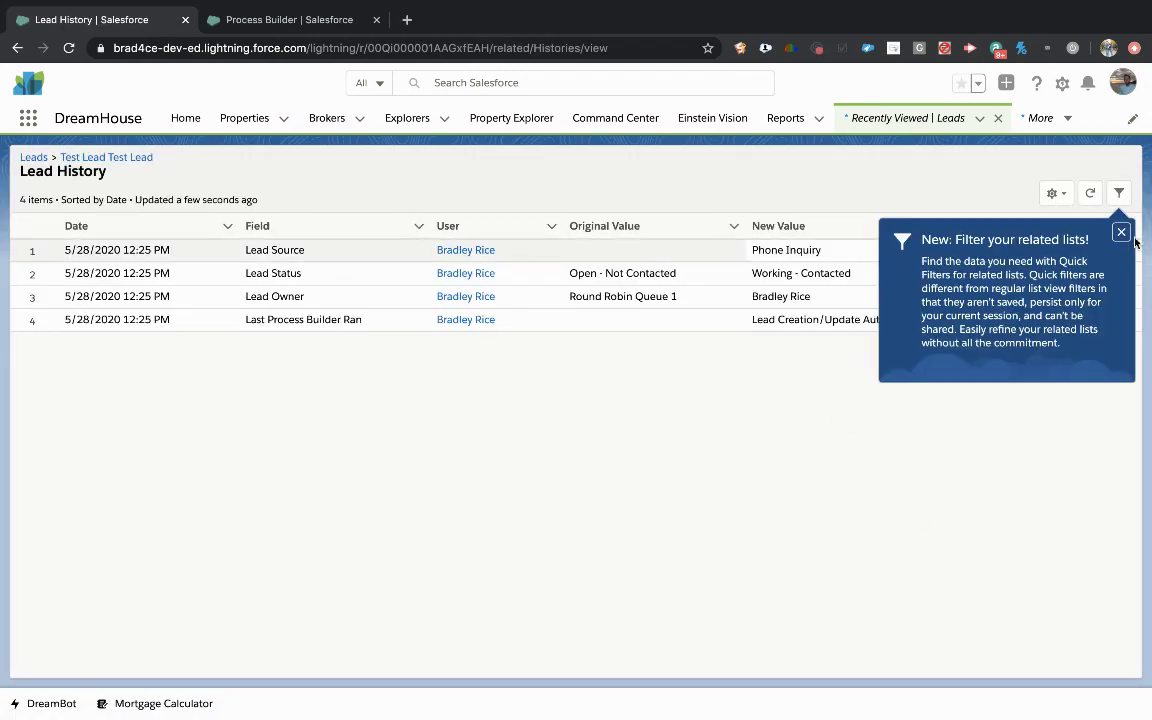
left_click(1121, 232)
left_click_drag(249, 319, 355, 319)
left_click(663, 325)
left_click_drag(778, 320, 921, 321)
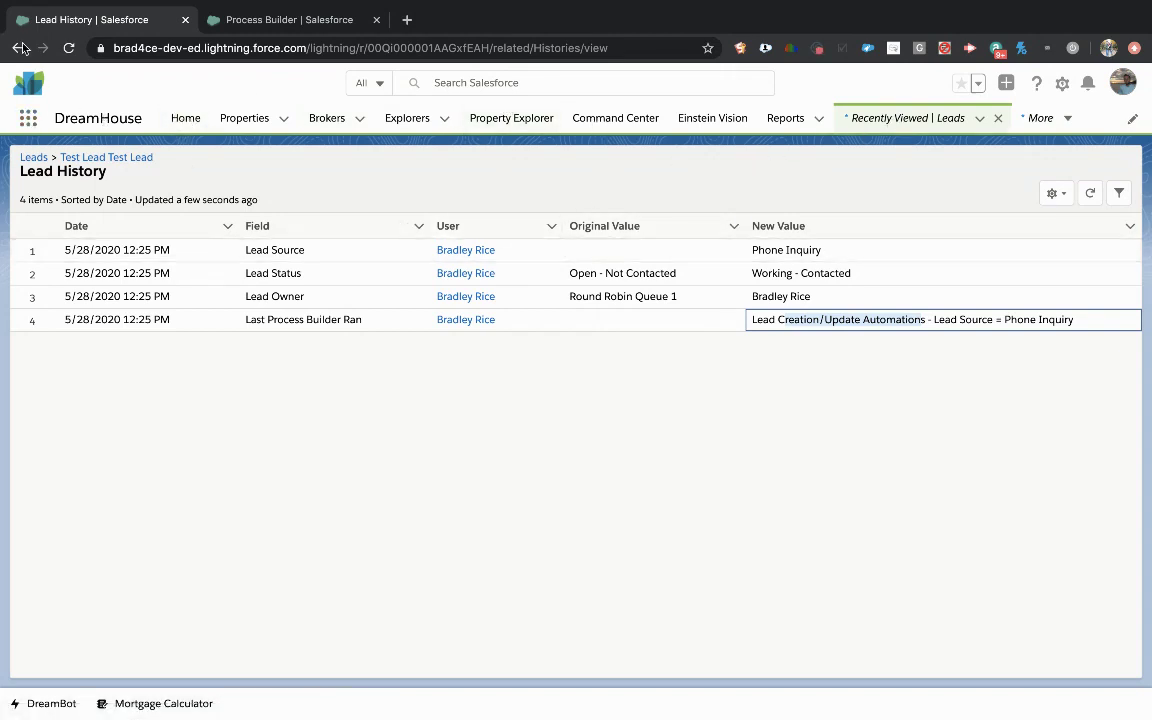
- Return to the lead record and compare its Lead Source with the Last Process Builder Ran value
key("alt+Left")
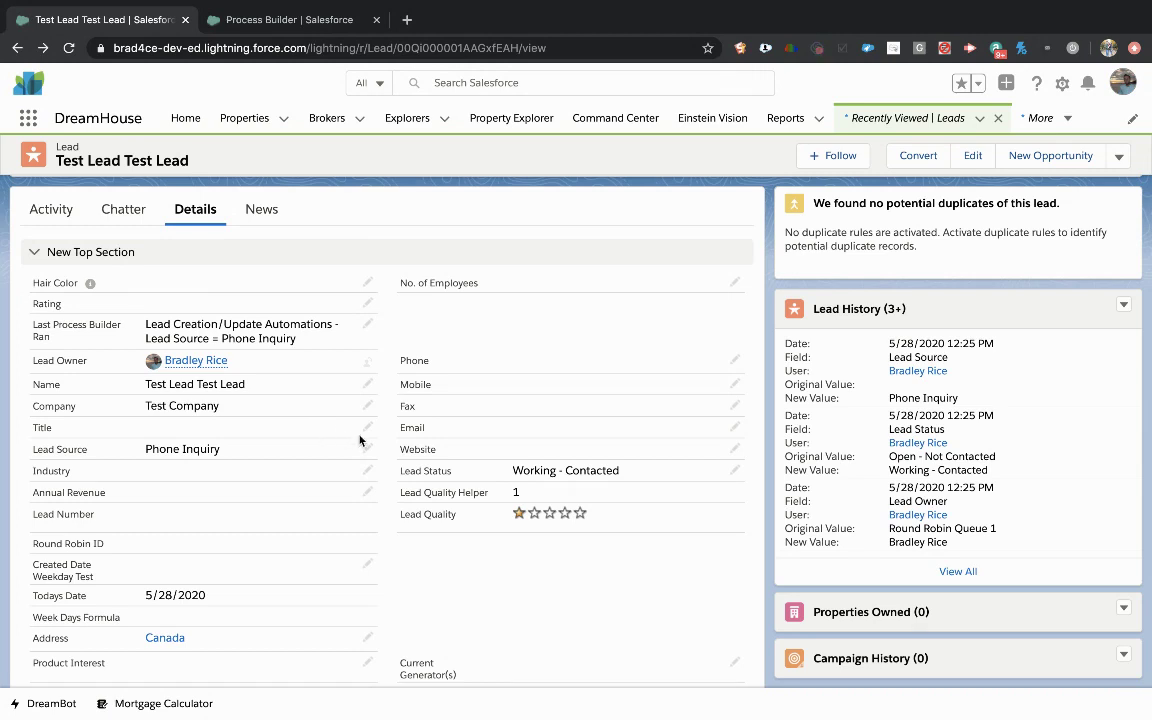
left_click_drag(145, 450, 211, 452)
mouse_move(206, 362)
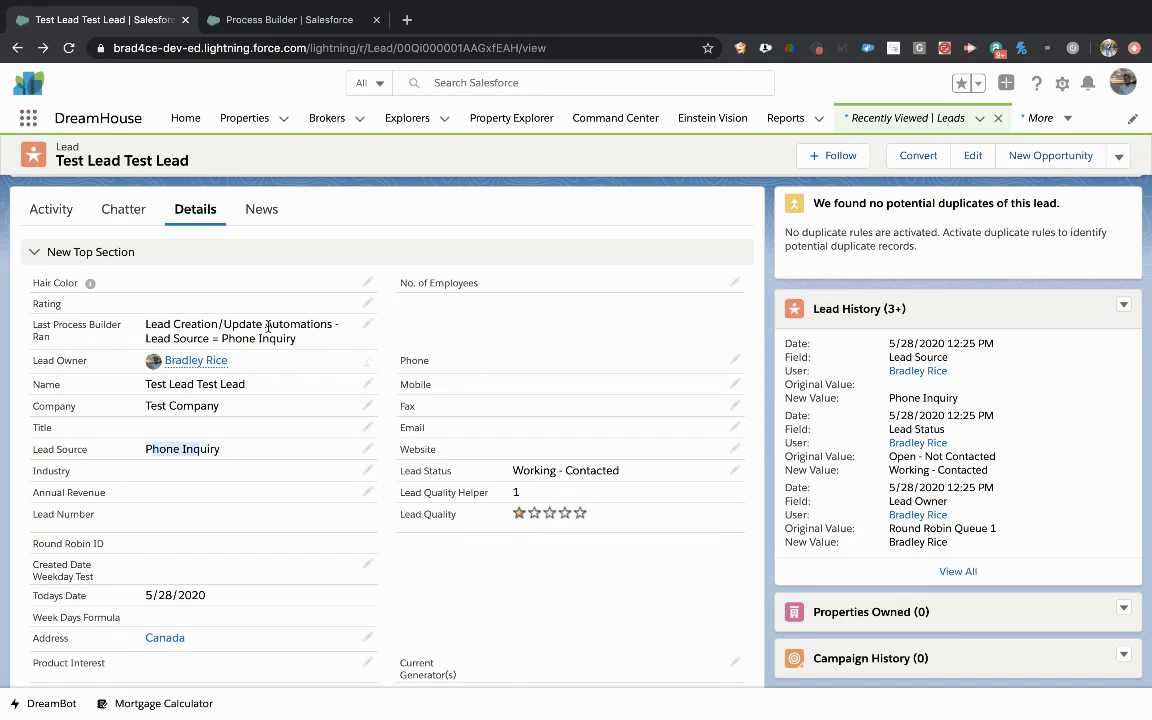
left_click_drag(296, 345, 145, 324)
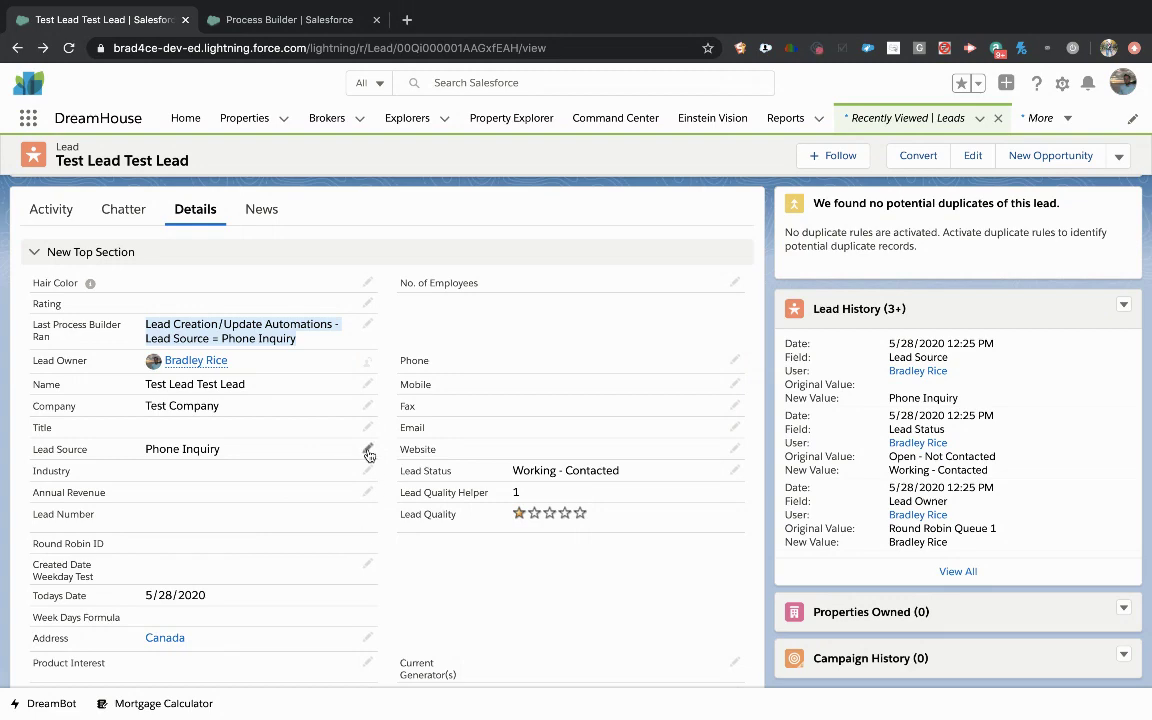
- Set the lead's Lead Status to Closed - Not Converted and Lead Source to --None--, and save the record
left_click(368, 364)
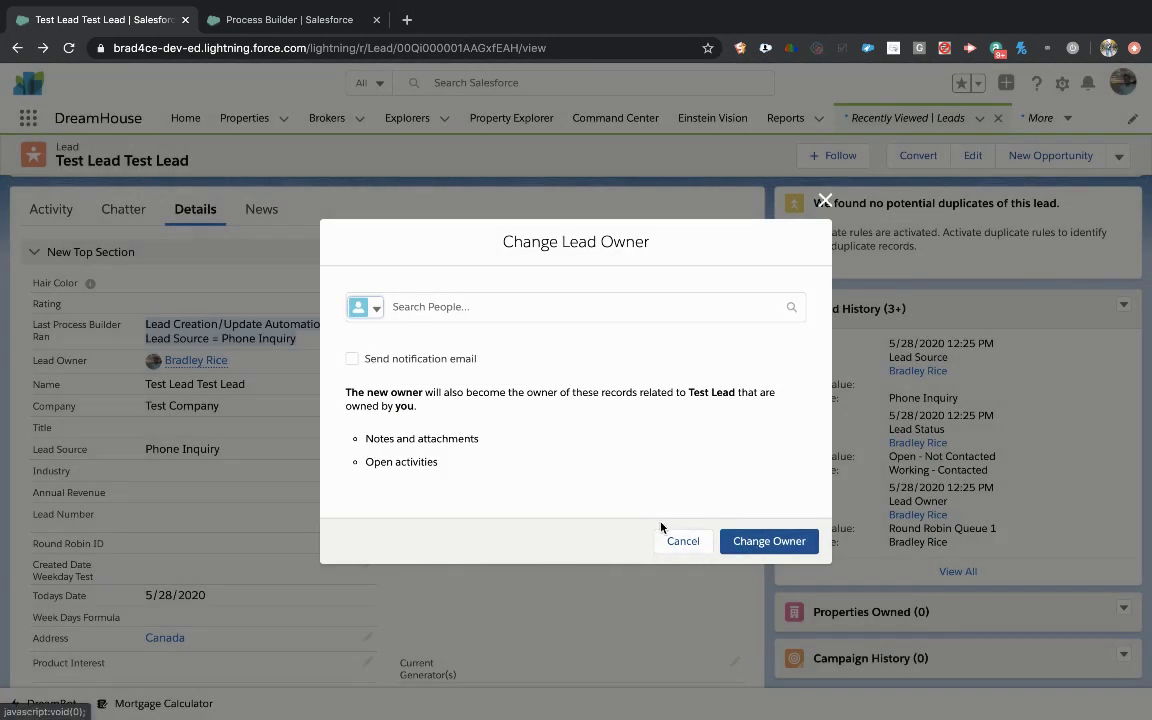
left_click(683, 541)
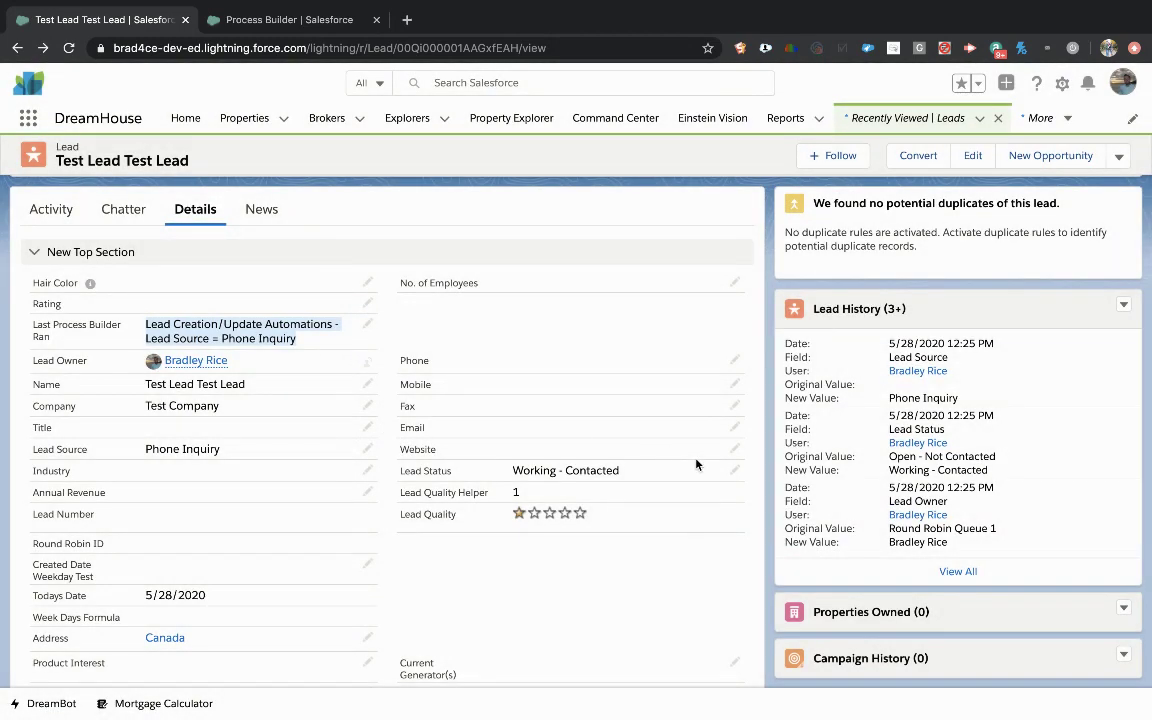
left_click(733, 470)
left_click(648, 454)
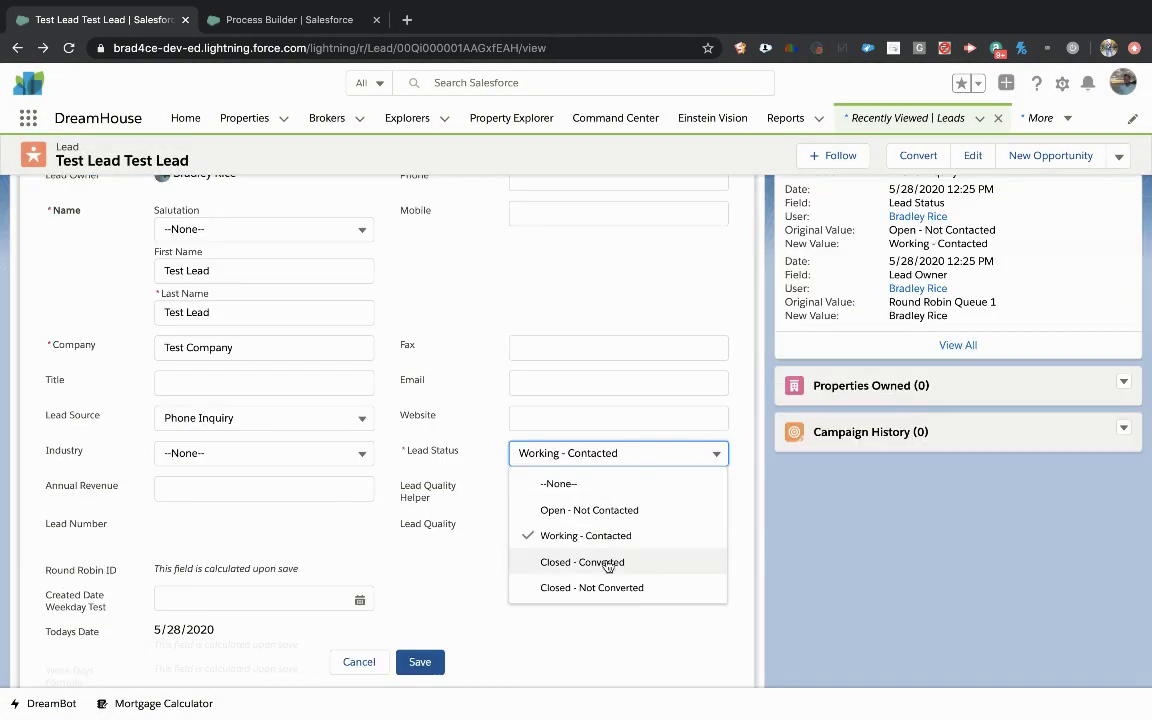
left_click(609, 597)
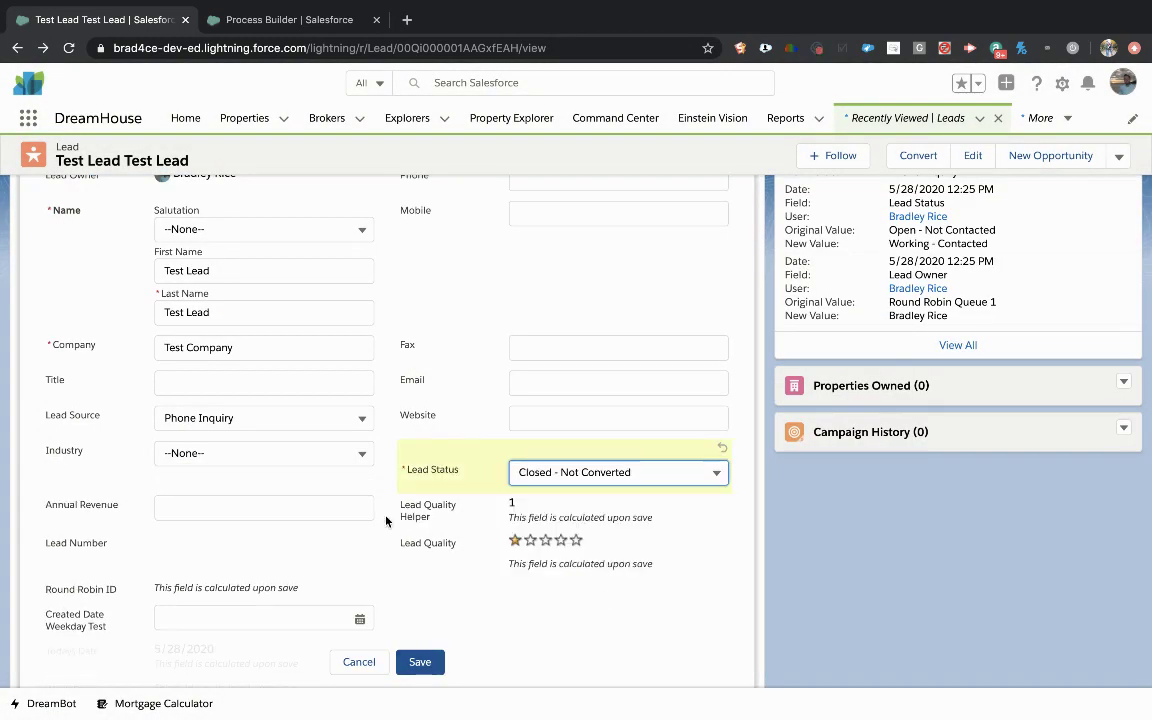
scroll(346, 463, "up", 2)
left_click(324, 508)
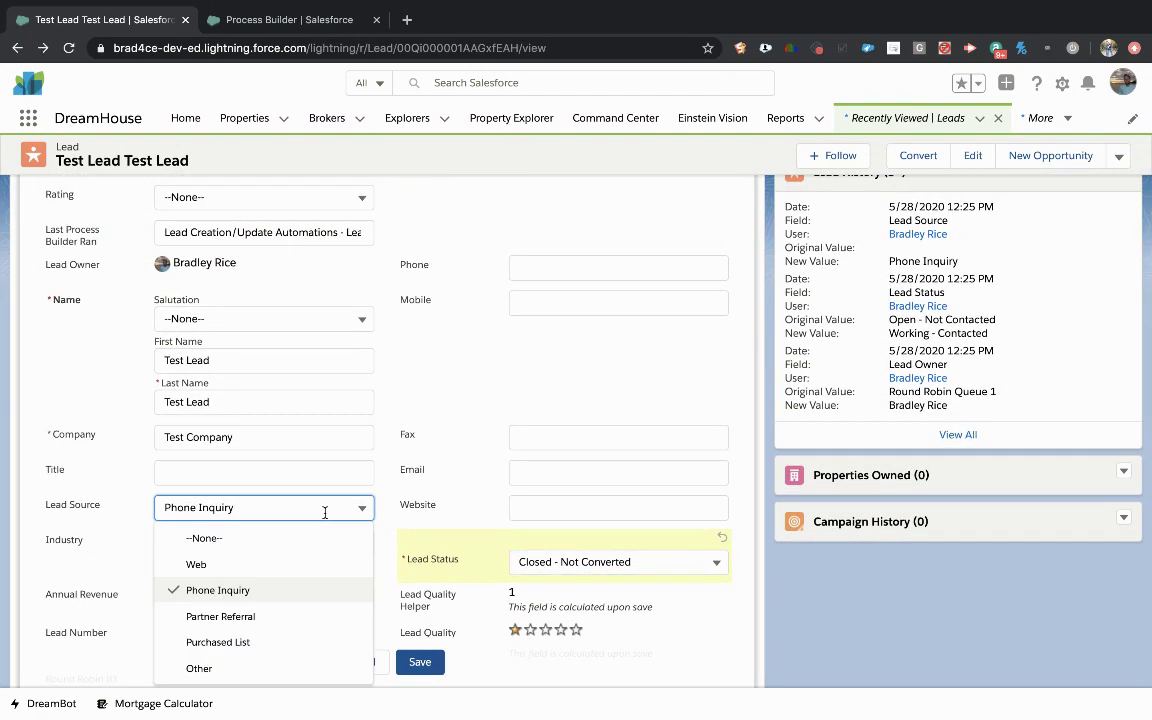
left_click(307, 549)
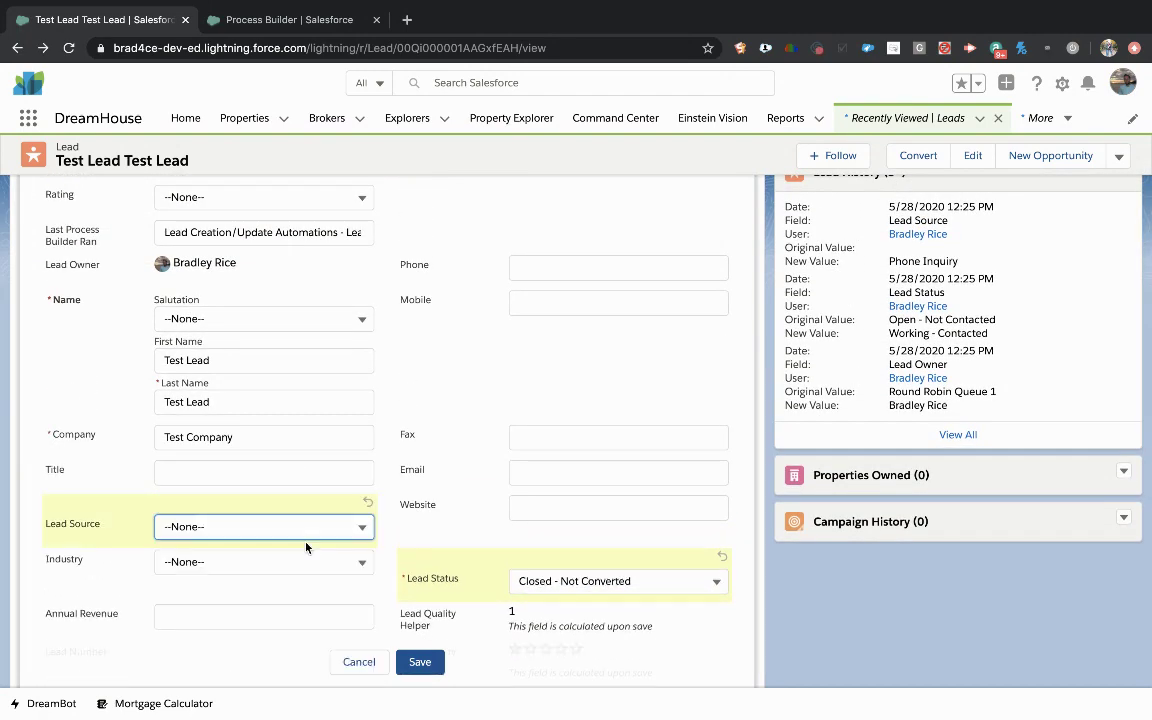
left_click(428, 663)
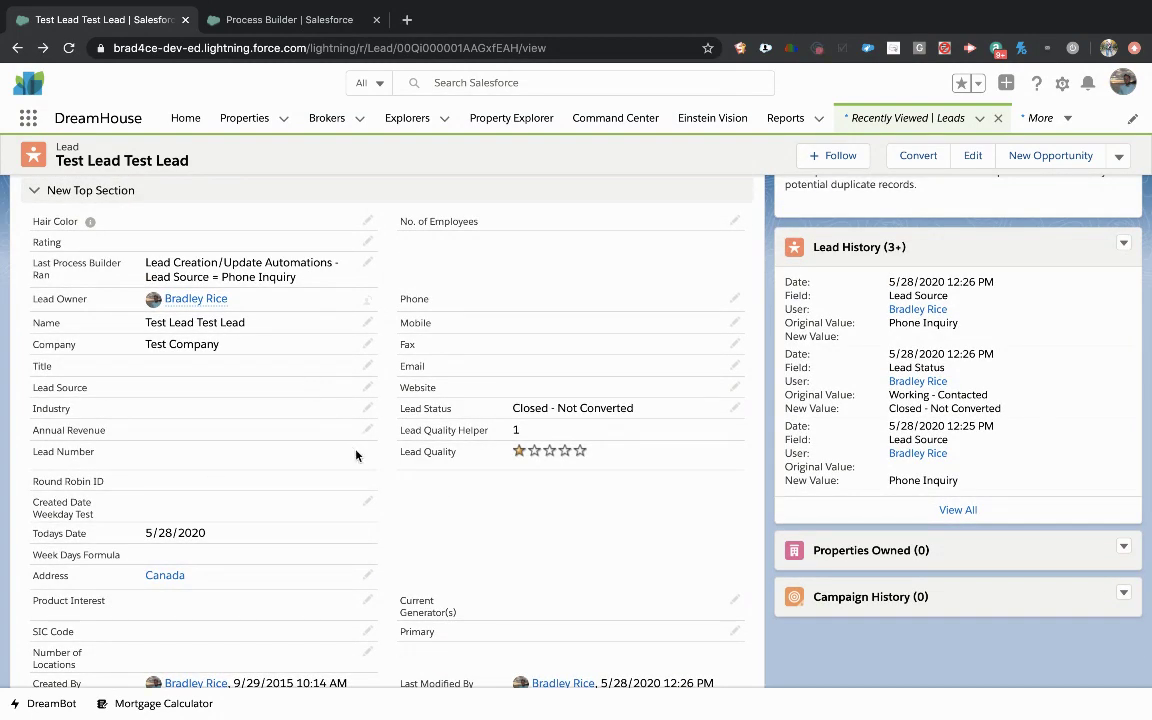
- Set Lead Source back to Phone Inquiry, save the lead, and check its Lead Status
double_click(330, 387)
left_click(324, 386)
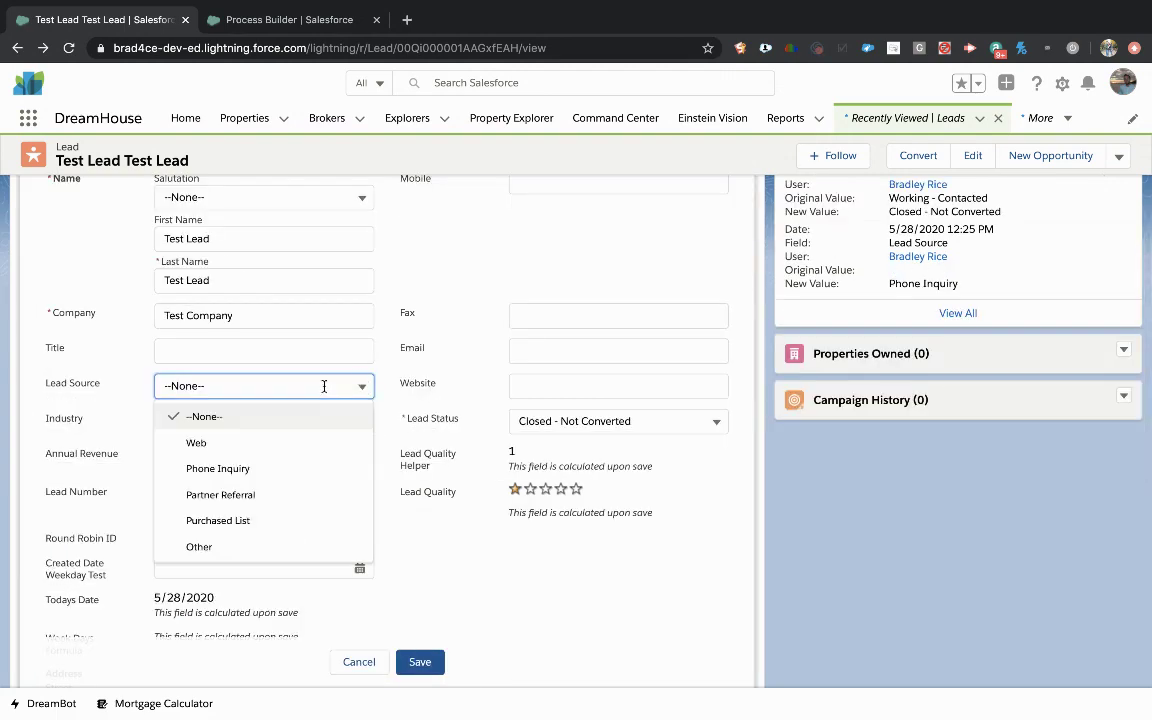
left_click(298, 466)
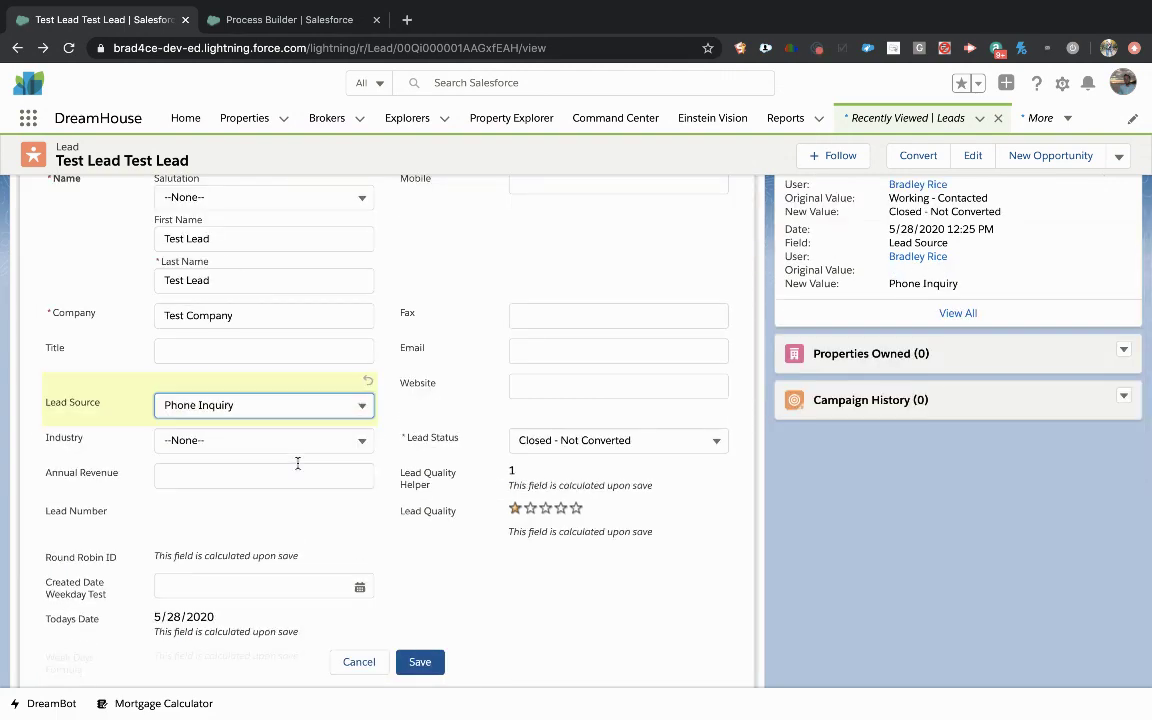
left_click(418, 661)
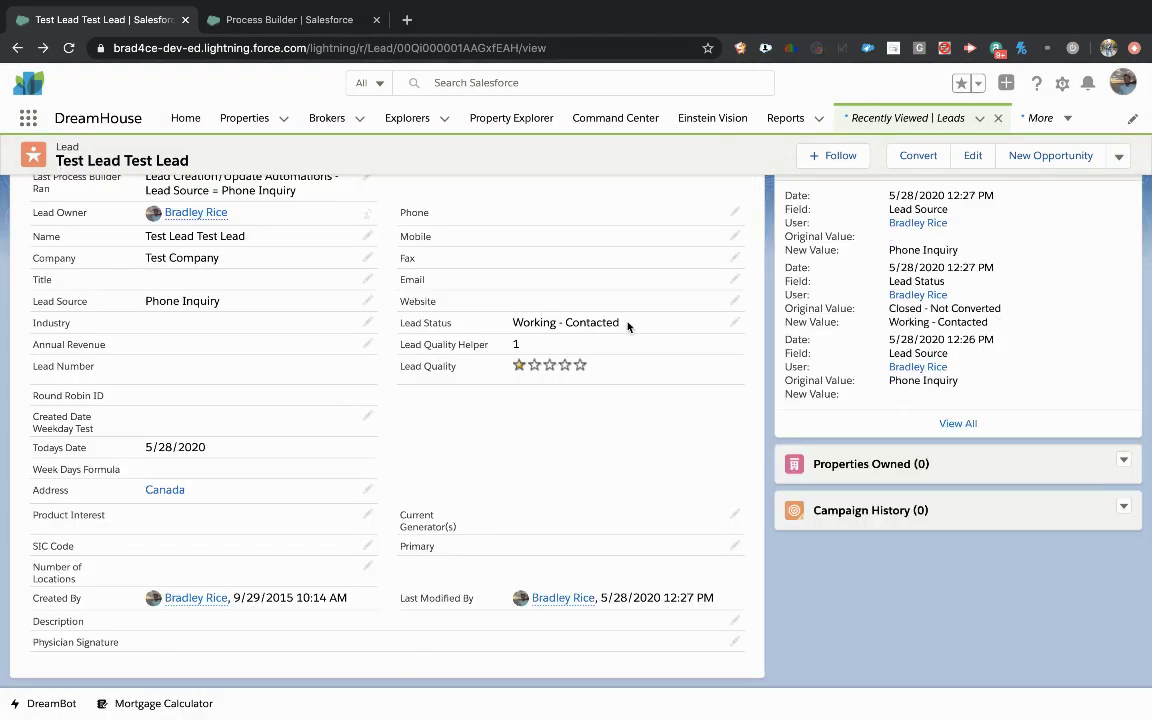
left_click_drag(628, 326, 513, 323)
scroll(462, 337, "up", 1)
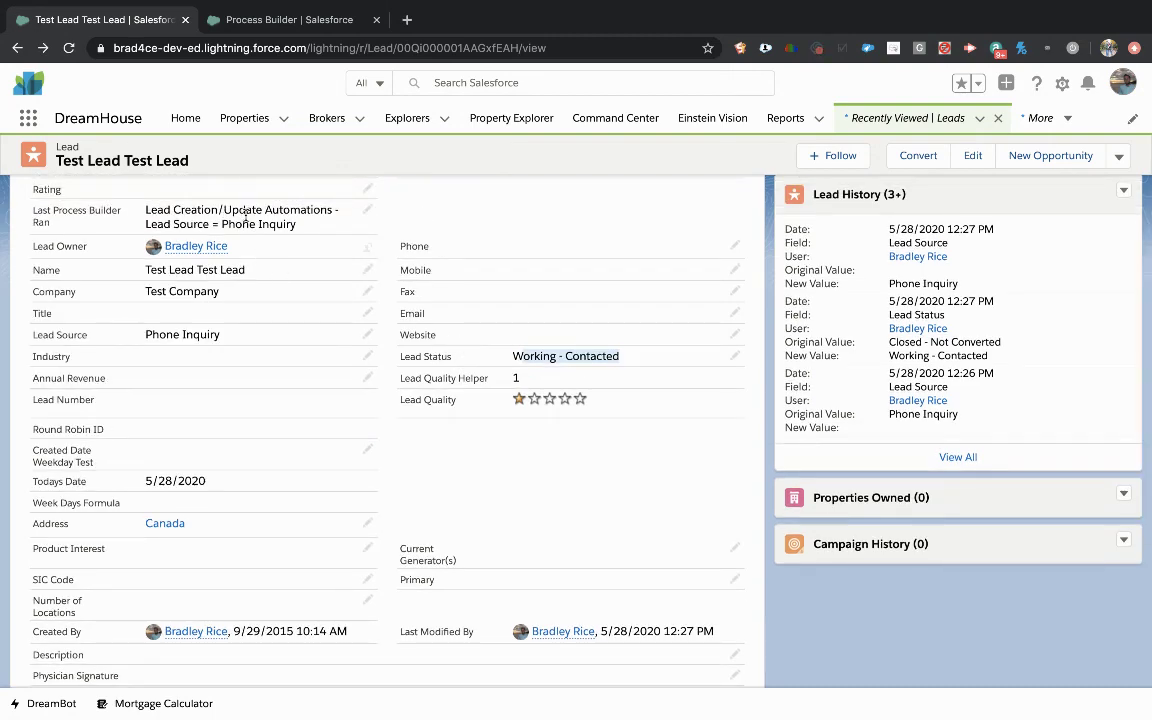
- Examine the Last Process Builder Ran entry in the full Lead History, and check that field back on the lead record
left_click(958, 457)
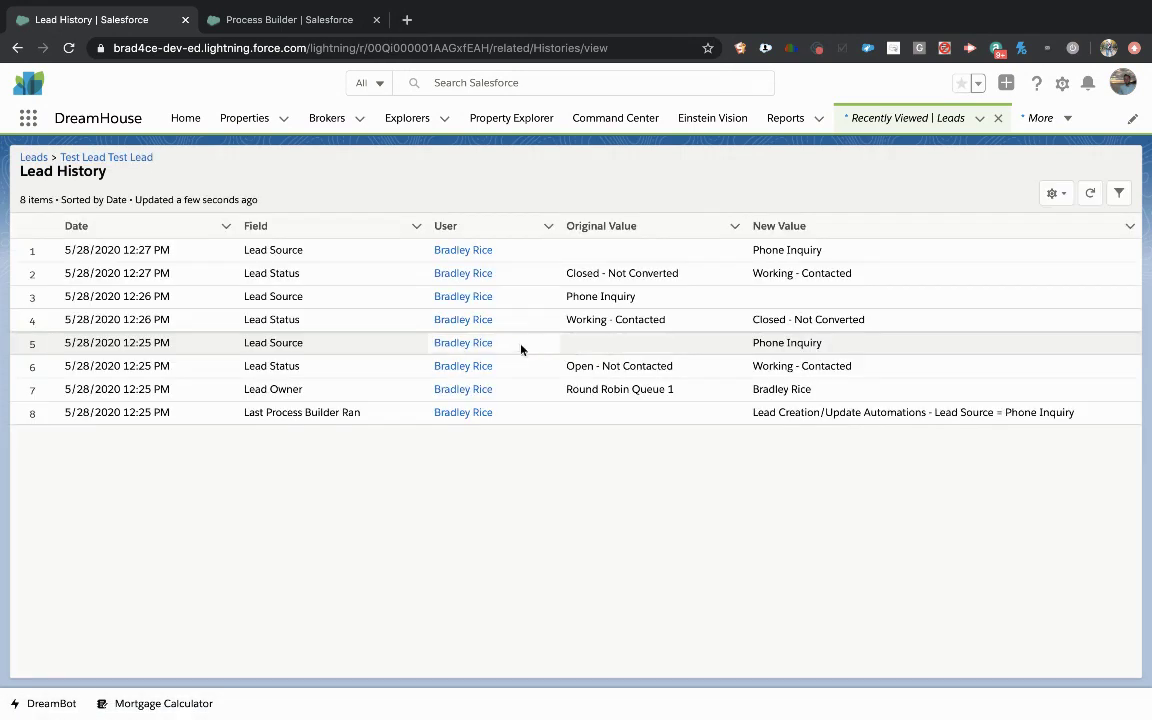
left_click(370, 413)
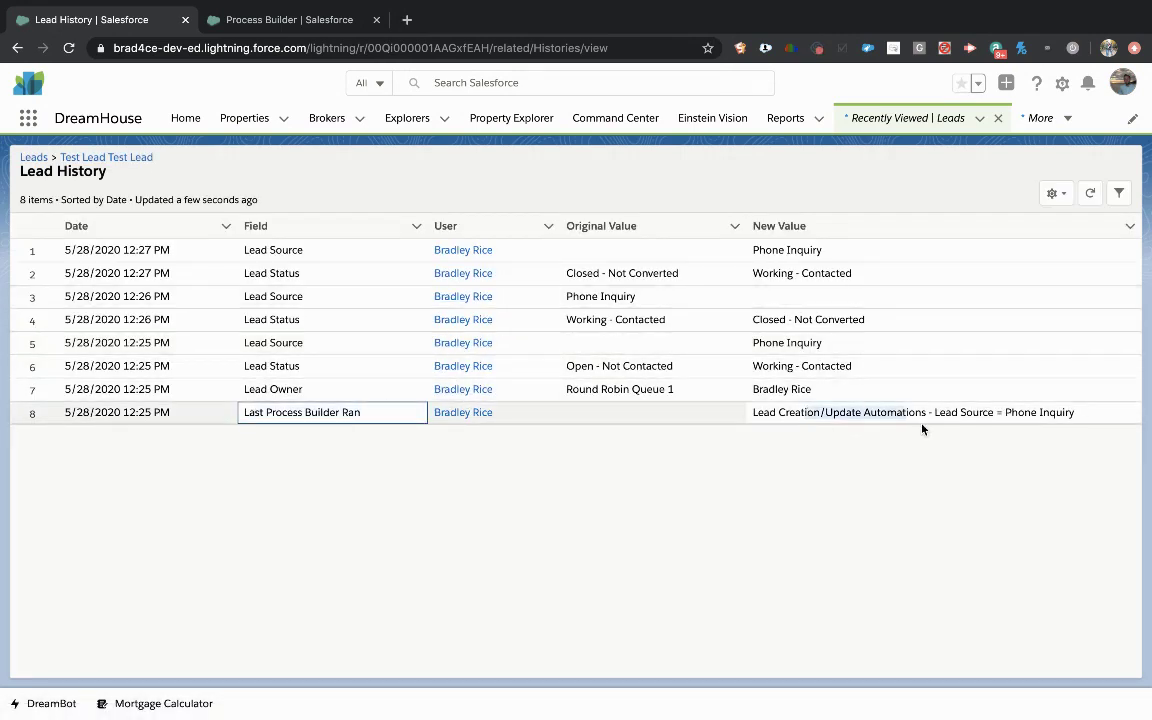
left_click(790, 412)
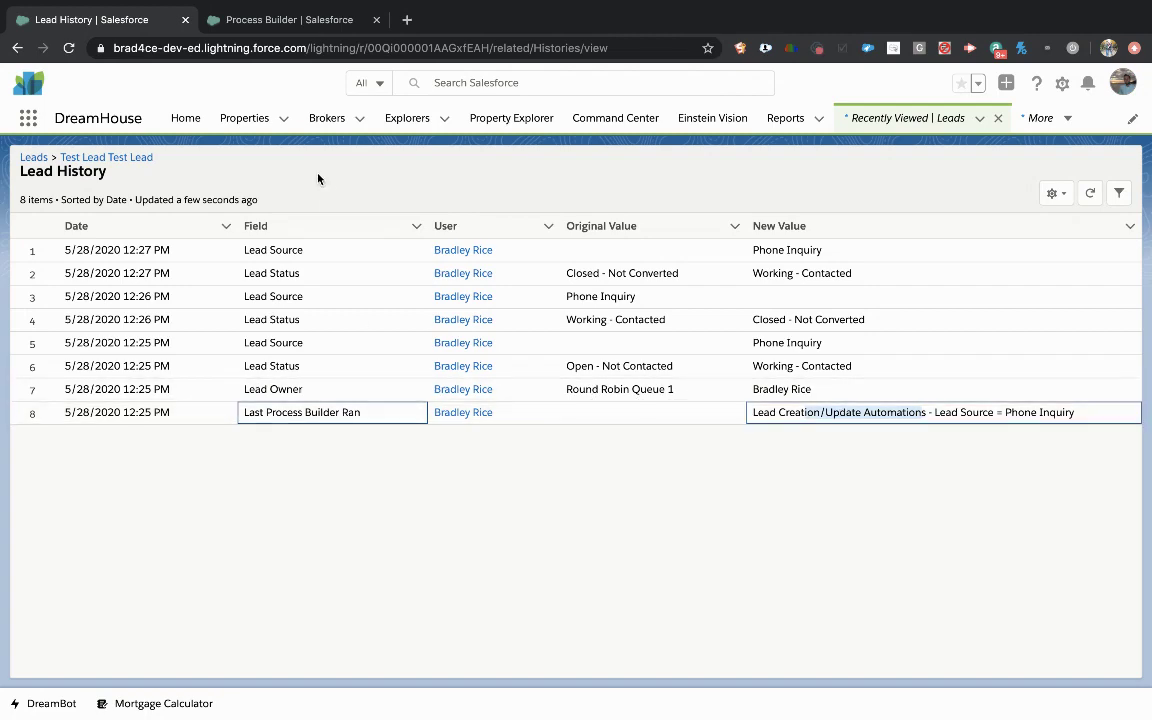
left_click(131, 157)
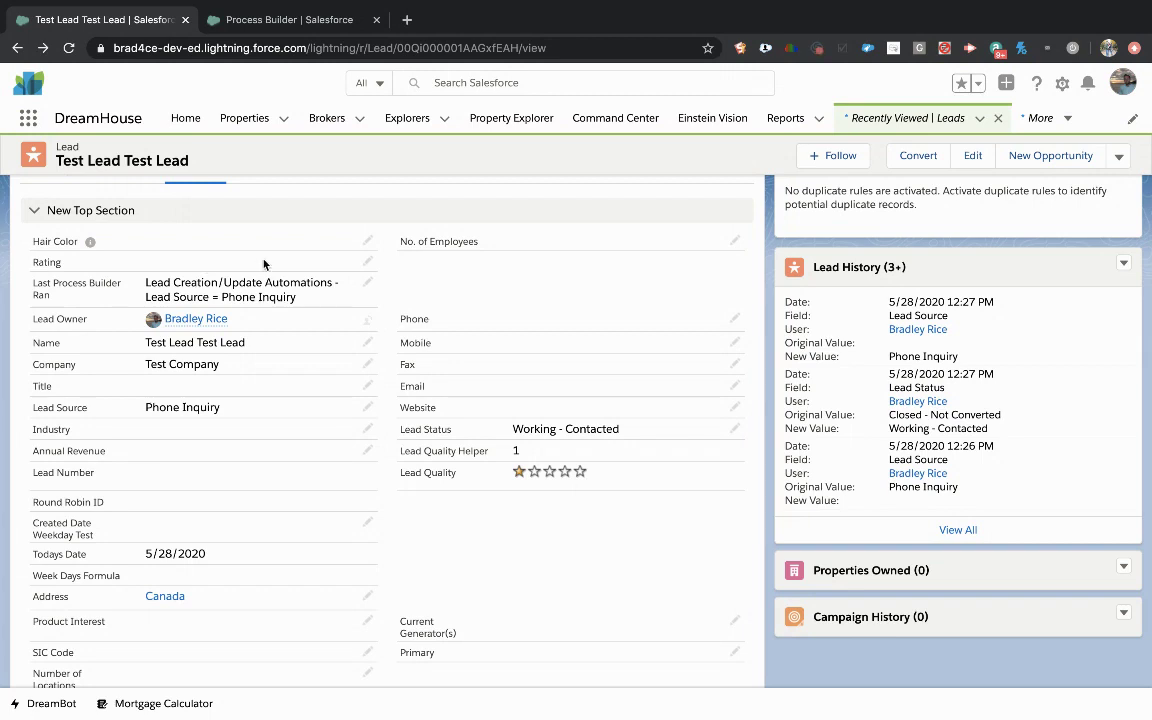
left_click_drag(300, 300, 141, 295)
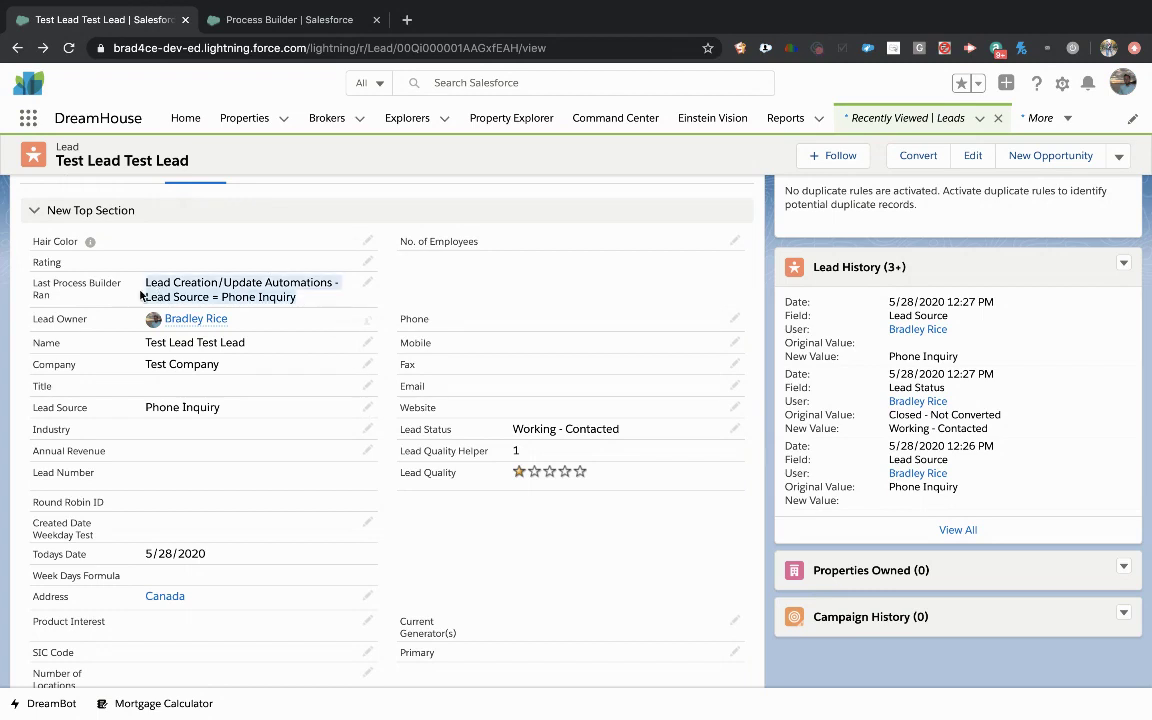